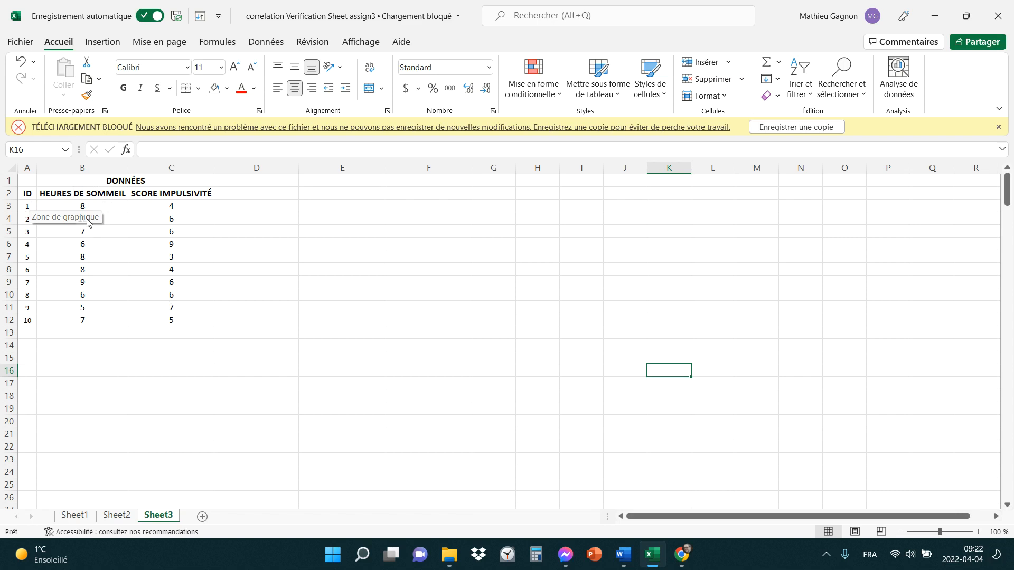
Review the ten participants' sleep-hours values one by one in B3:B12.
click(89, 208)
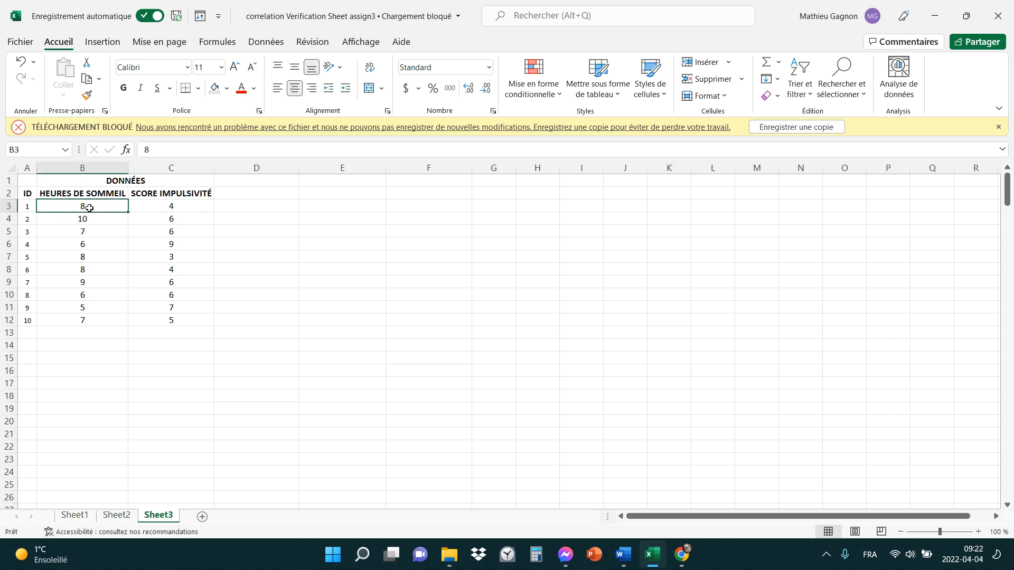
key(Down)
key(Down)
key(Down)
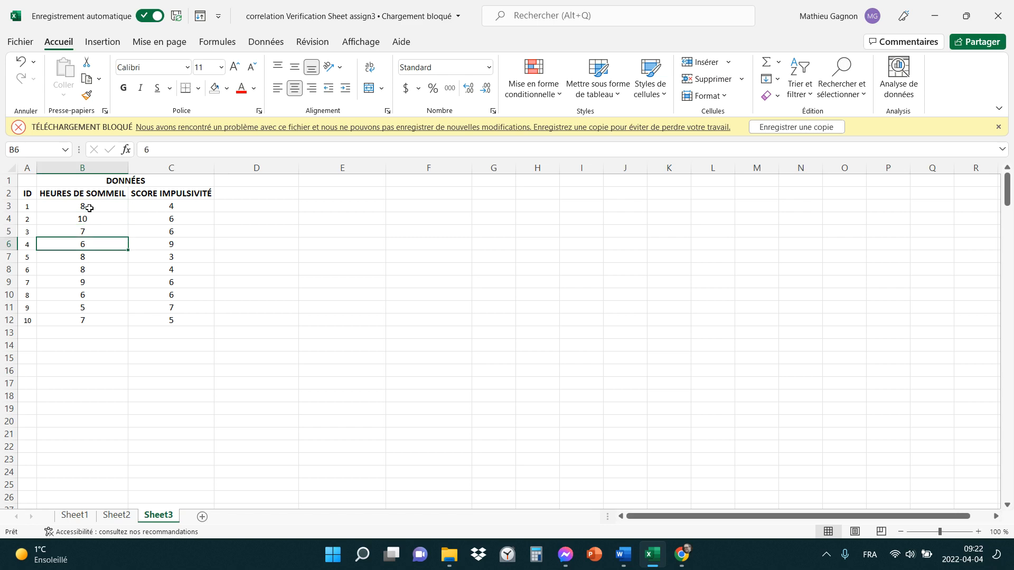
key(Down)
key(Down)
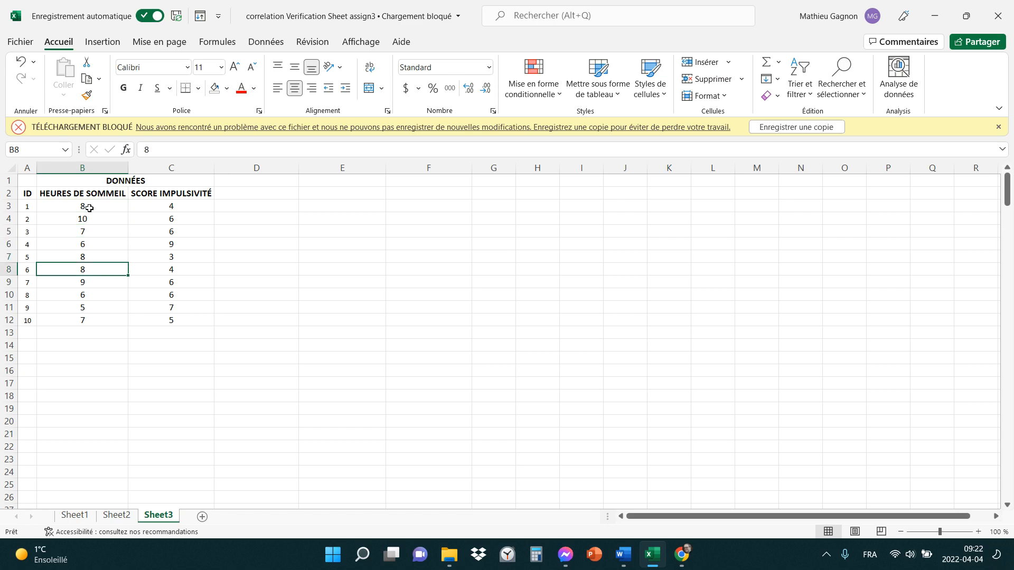
key(Down)
key(Down)
key(Down)
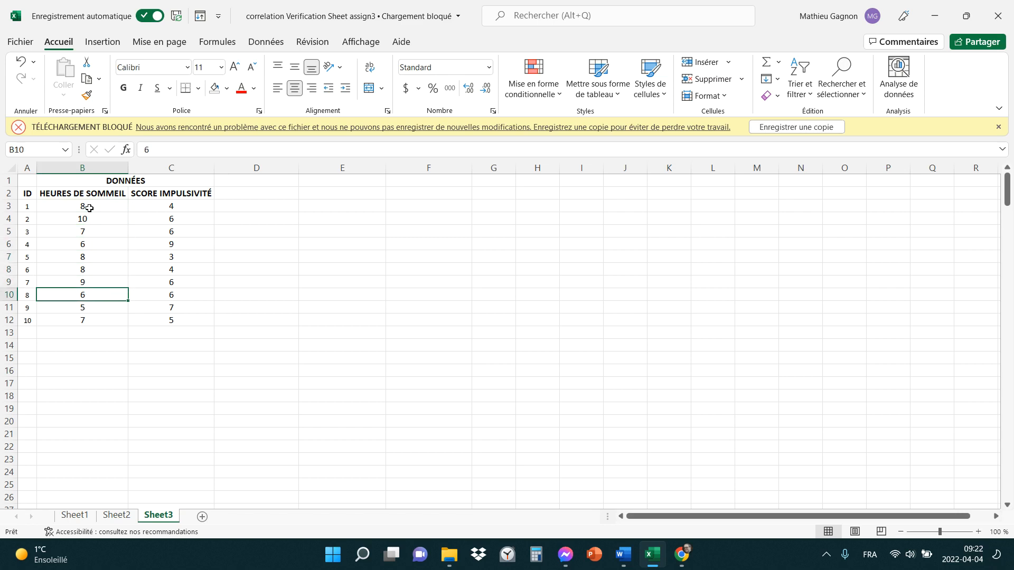
key(Down)
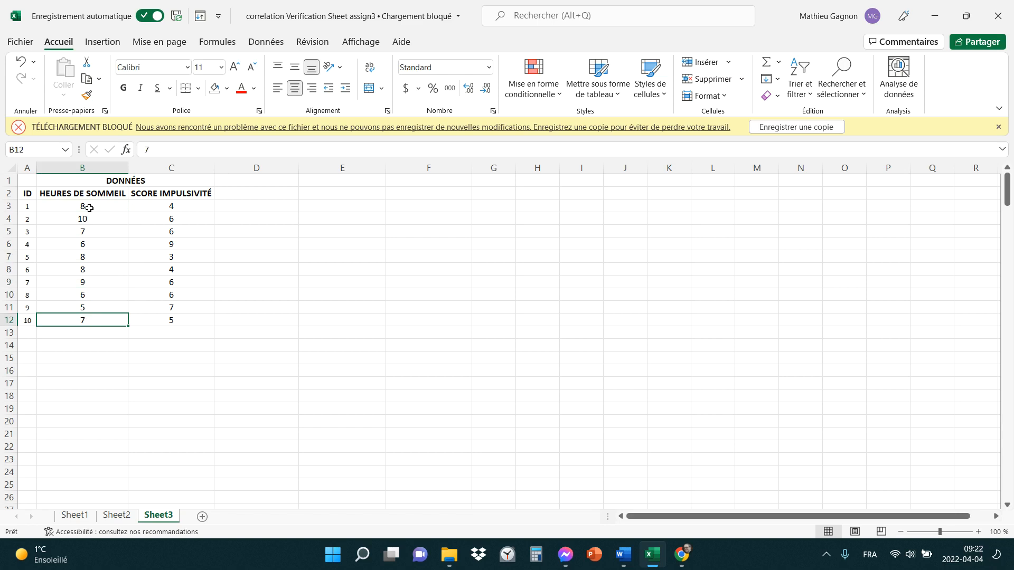
key(Up)
key(Up)
key(Up)
key(Up)
key(Up)
key(Up)
key(Up)
key(Up)
key(Up)
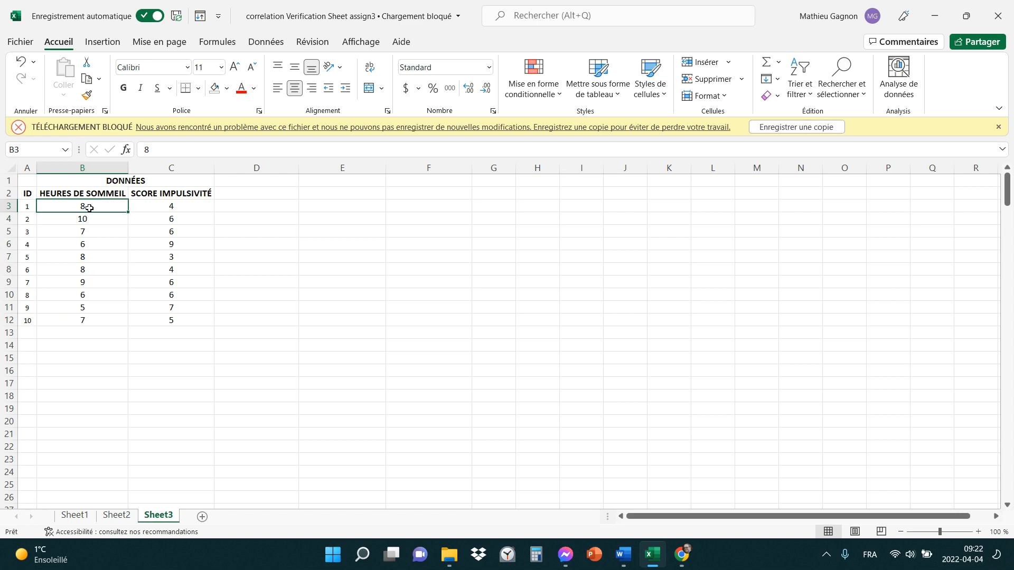
Review the ten participants' impulsivity scores one by one in C3:C12.
key(Right)
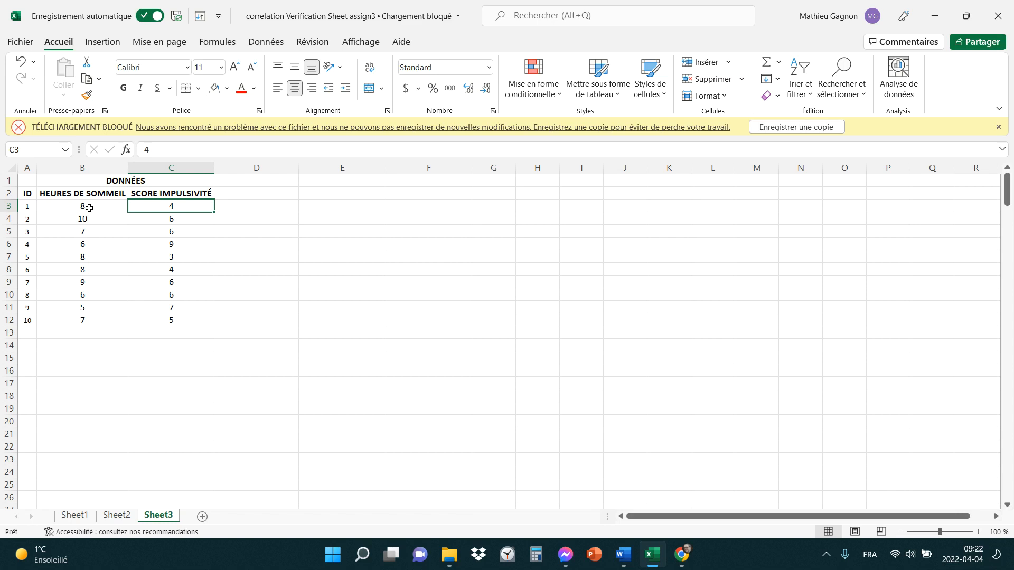
key(Down)
key(Down)
key(Up)
key(Down)
key(Down)
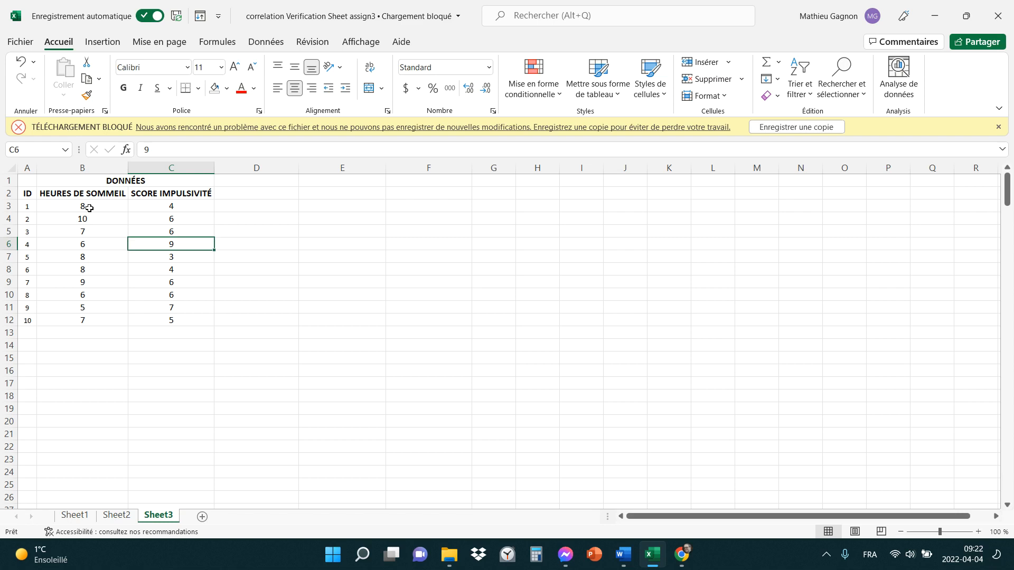
key(Down)
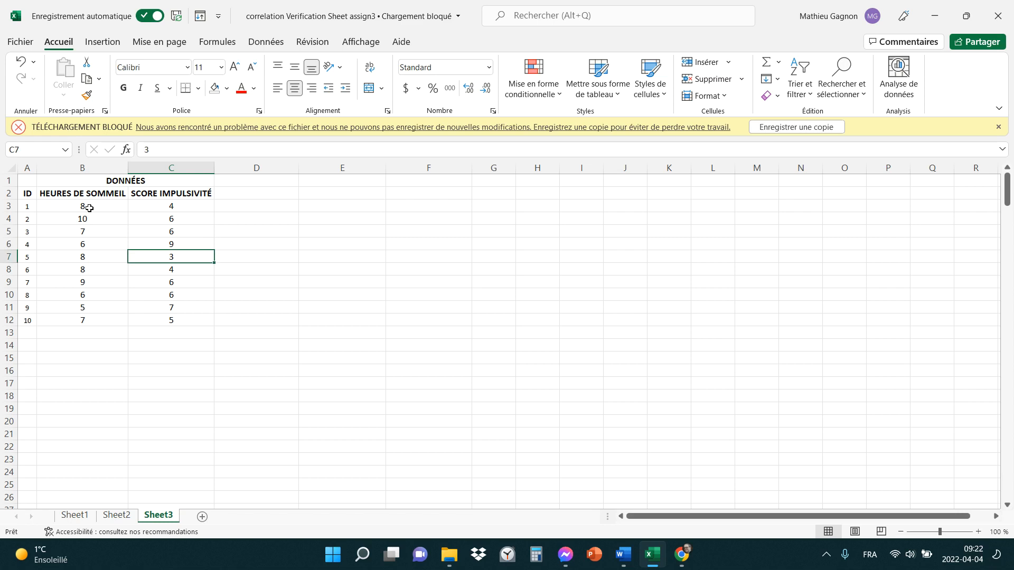
key(Down)
key(Down)
key(Down)
key(Down)
key(Down)
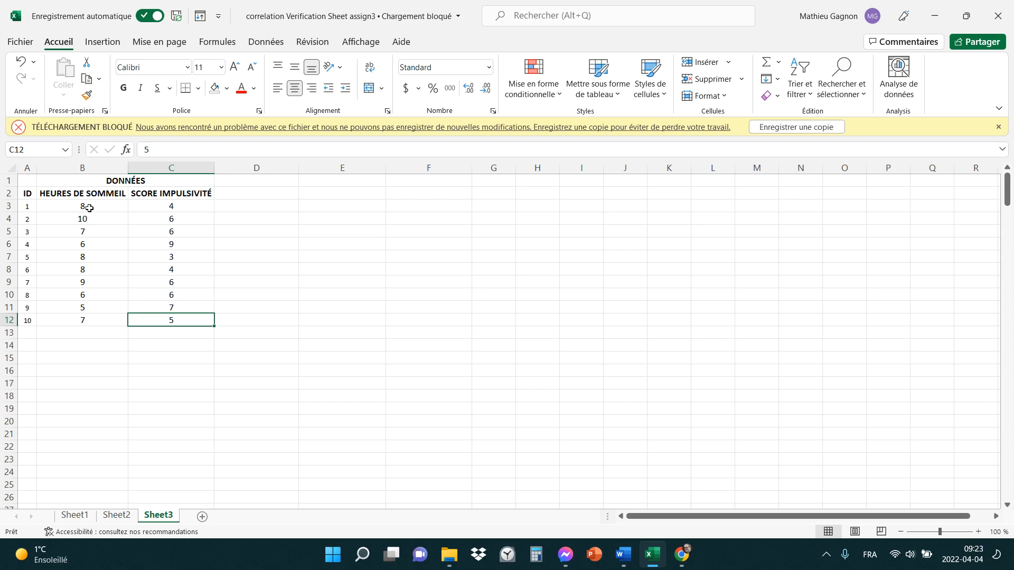
Enter the row labels Moyenne, Écart-type and DL in cells E3, E4 and E5.
click(321, 190)
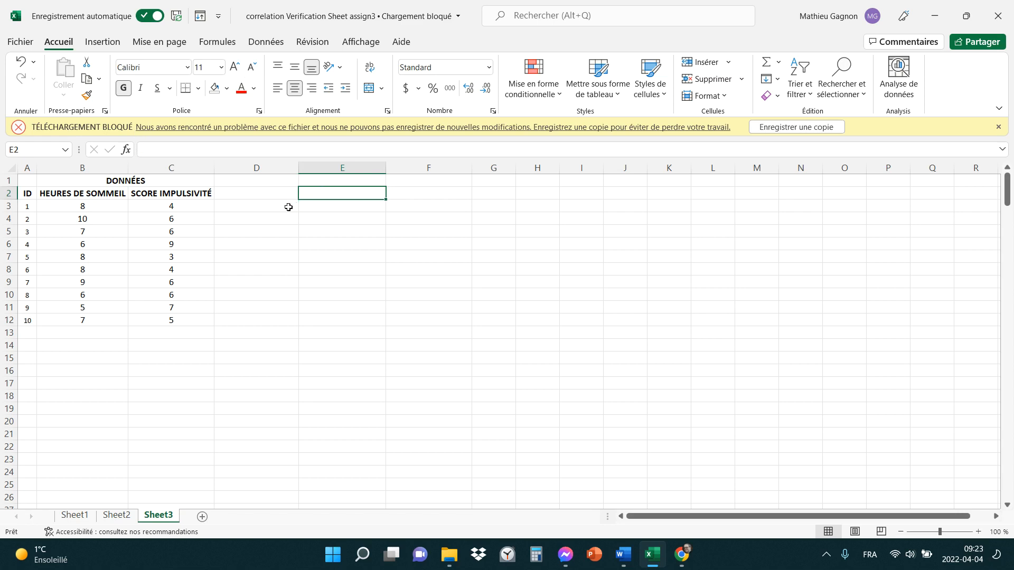
click(315, 206)
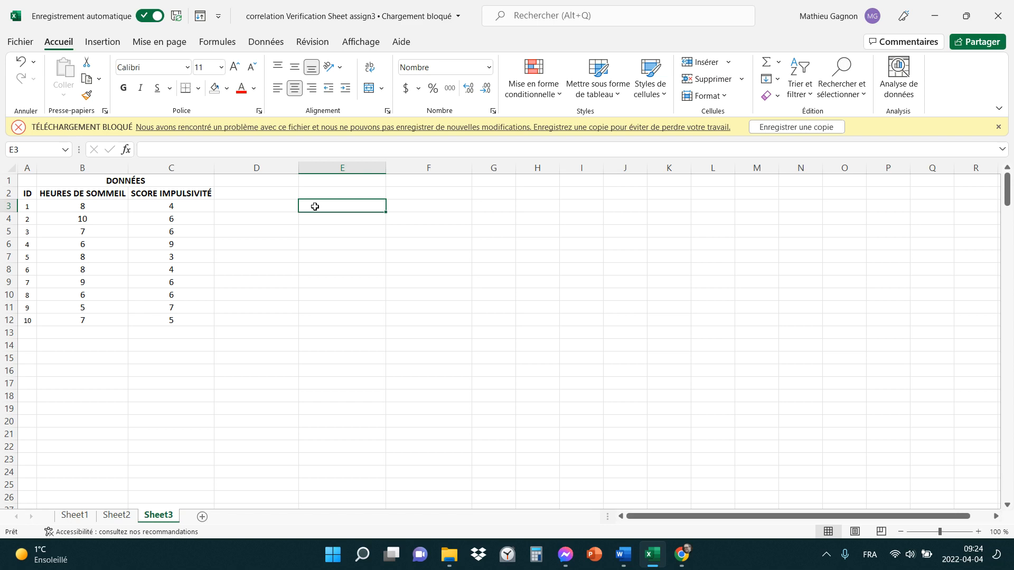
text(Mo)
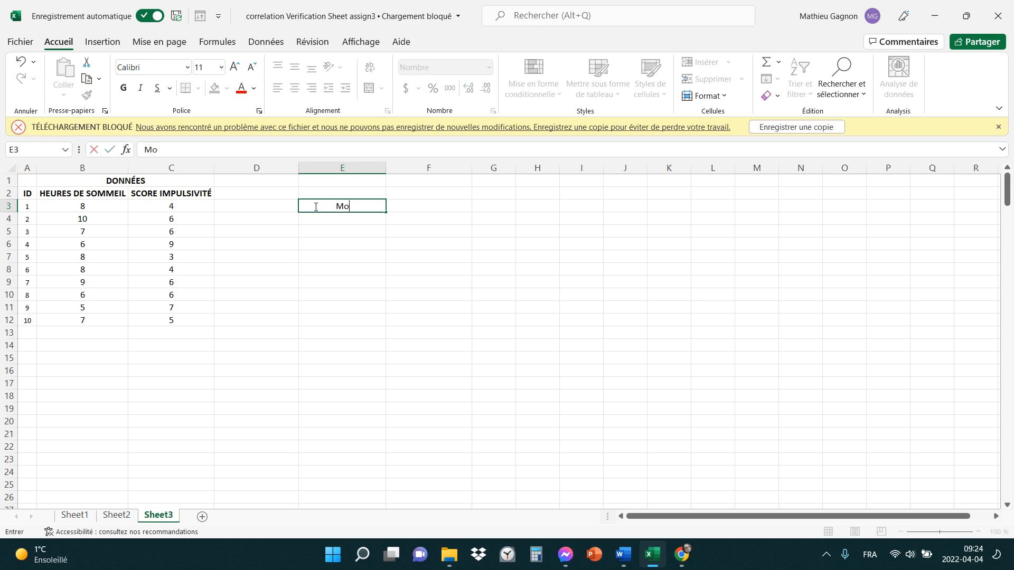
text(yenne)
key(Return)
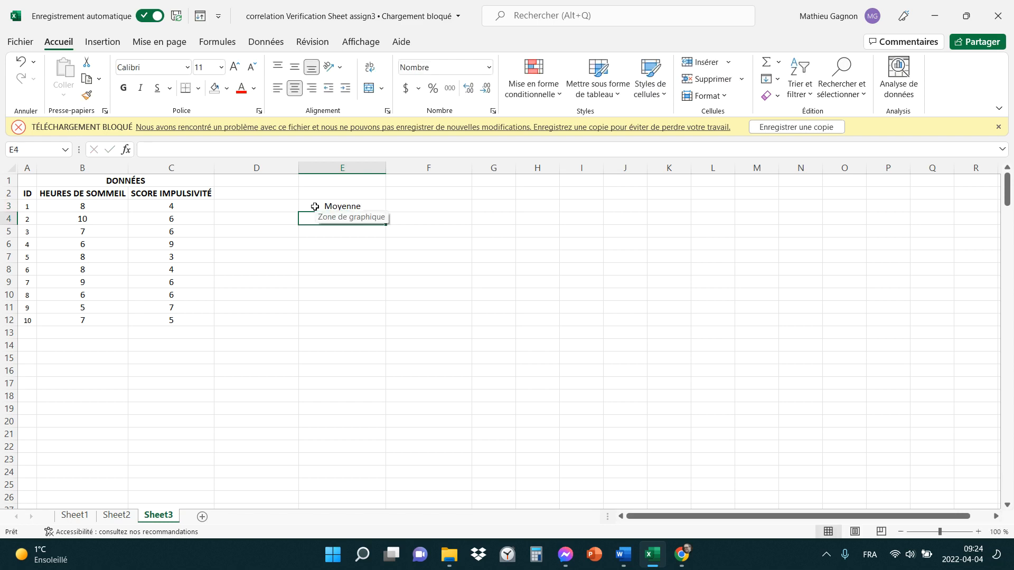
text(Écart)
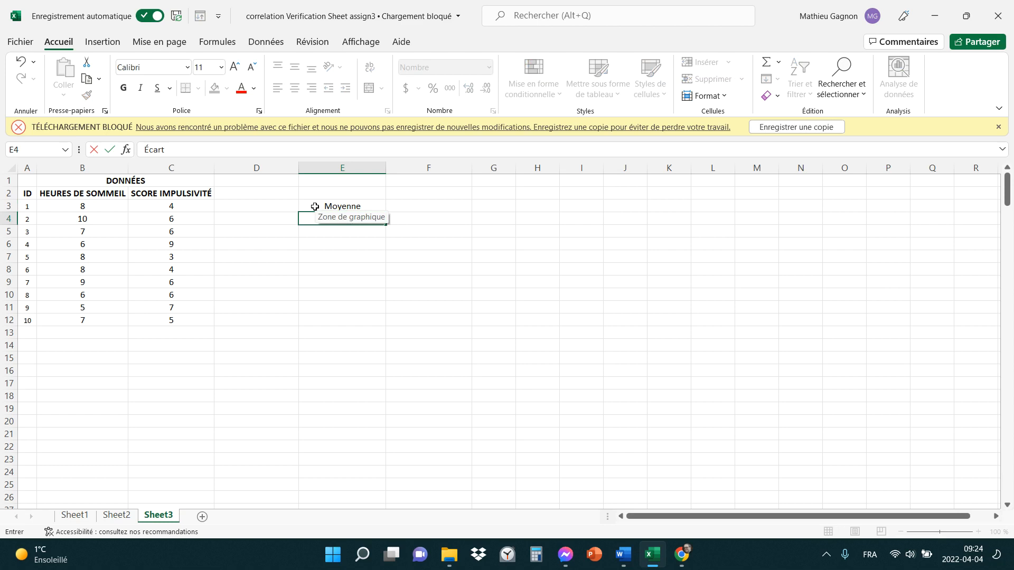
text(s)
key(BackSpace)
text(-type)
key(Return)
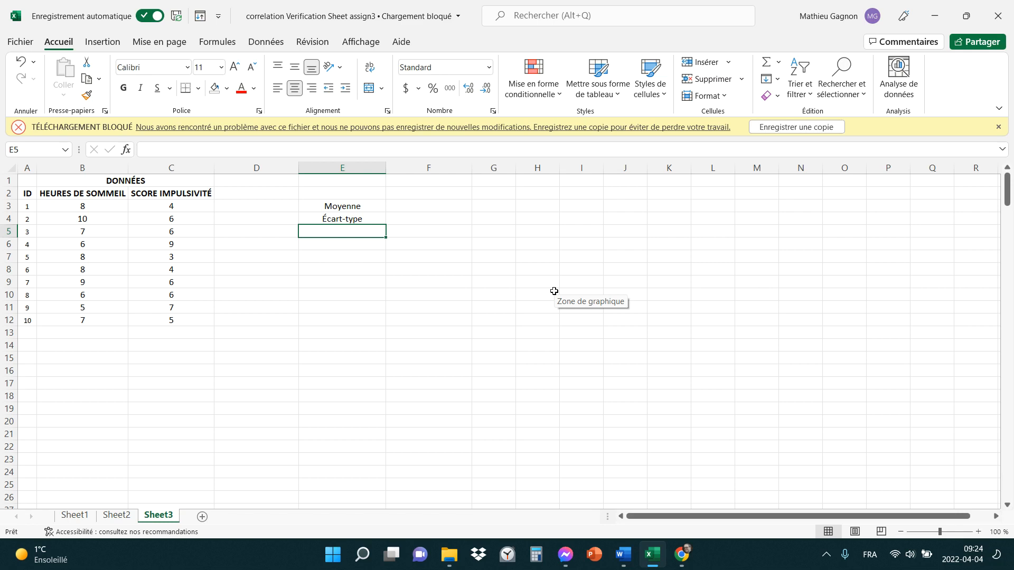
text(N)
key(BackSpace)
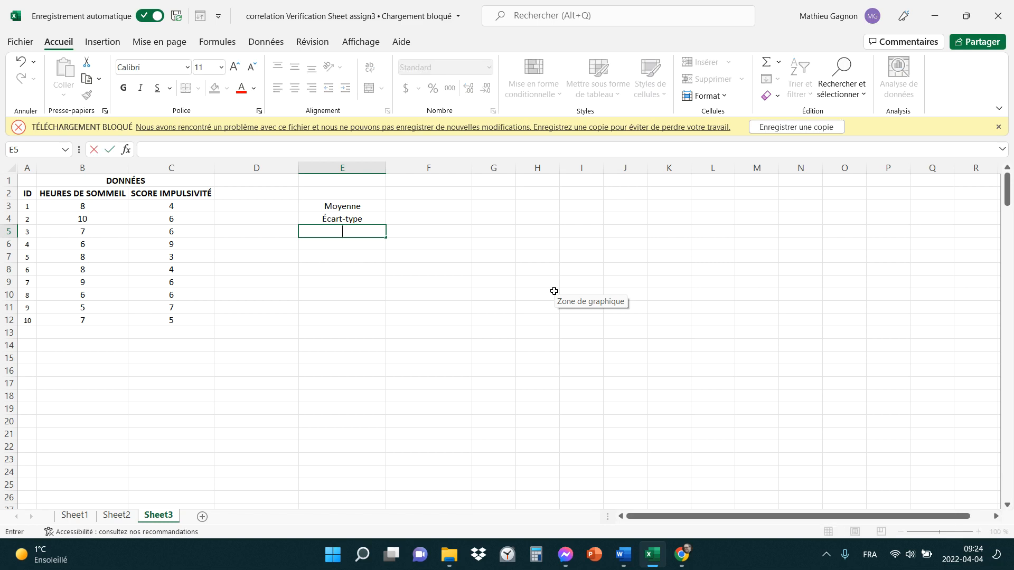
text(DL)
key(Return)
Make the three row labels in E3:E5 bold.
key(Up)
key(Up)
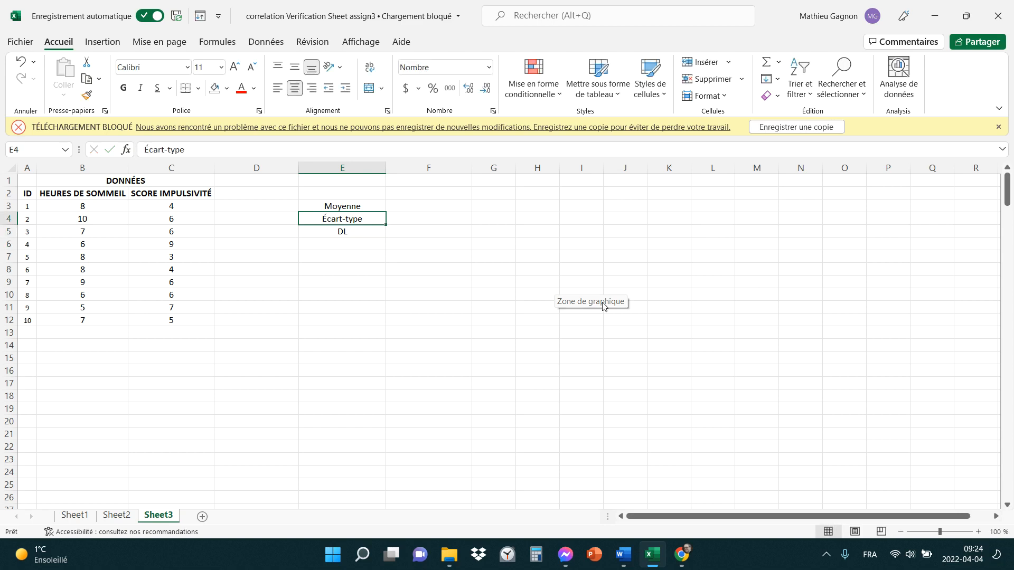
drag(351, 206, 351, 233)
click(124, 88)
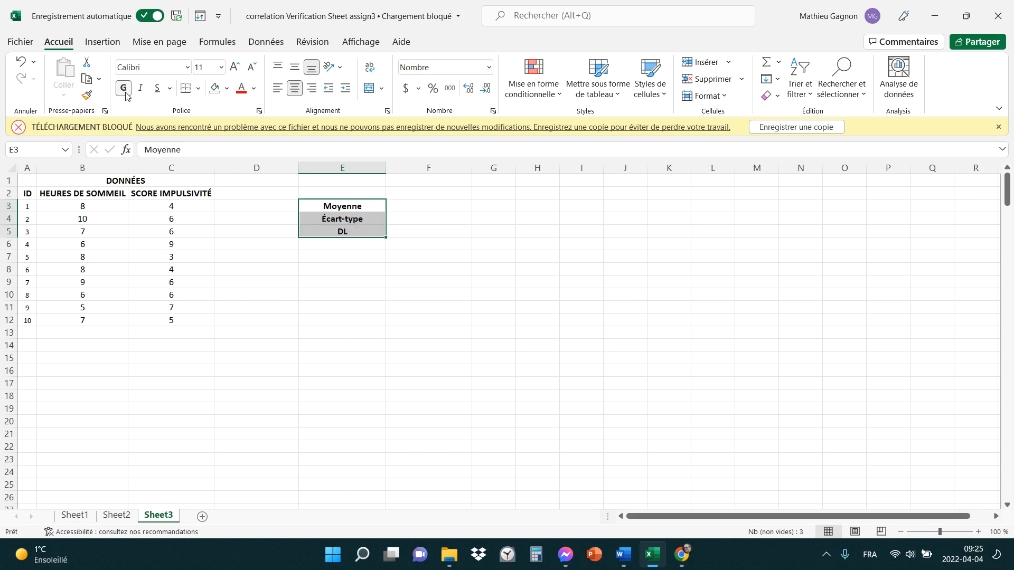
click(525, 334)
Fill F2 and G2 with references to the data headers, using =B2 and =C2.
click(406, 194)
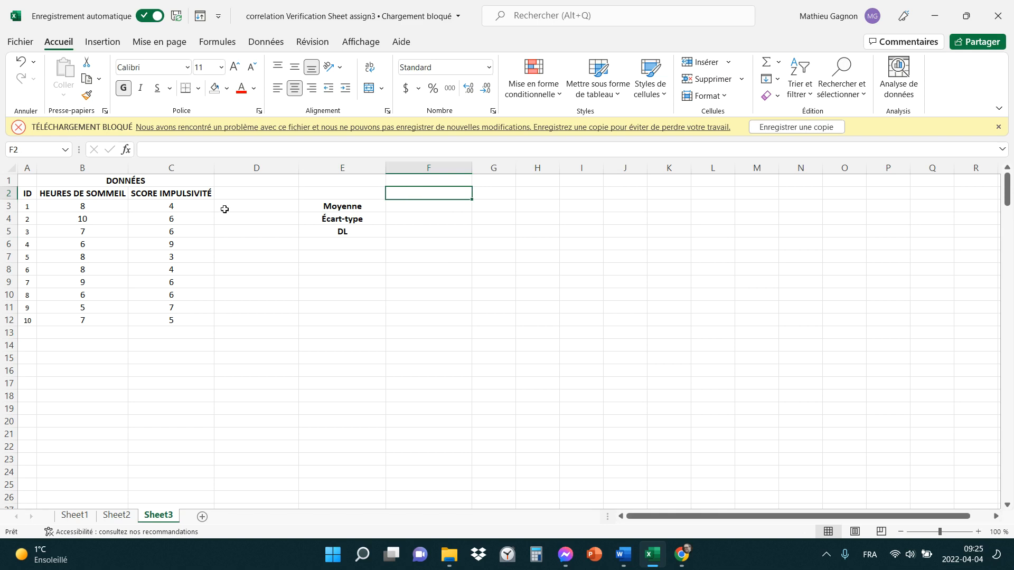
text(=)
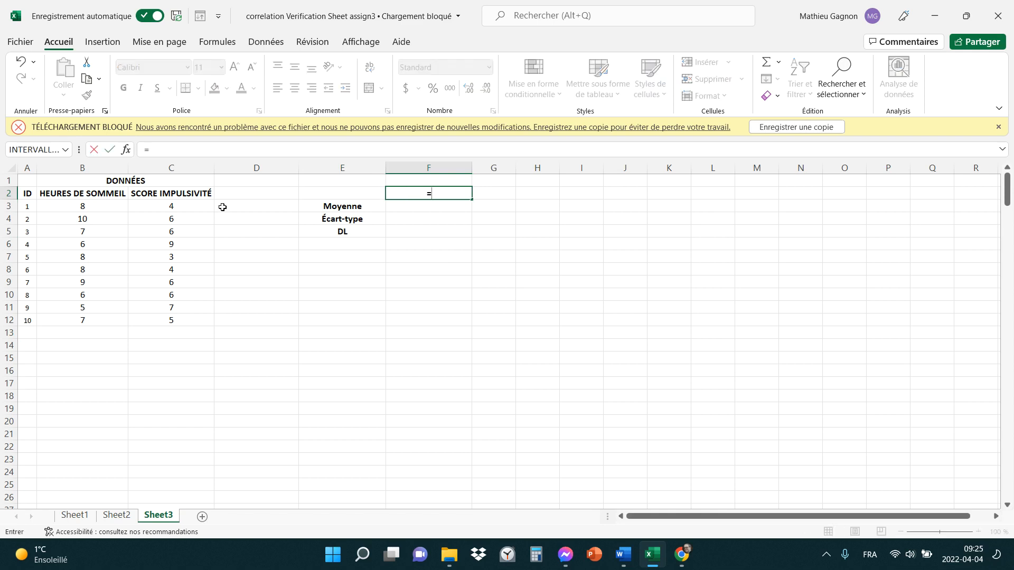
click(95, 195)
key(Return)
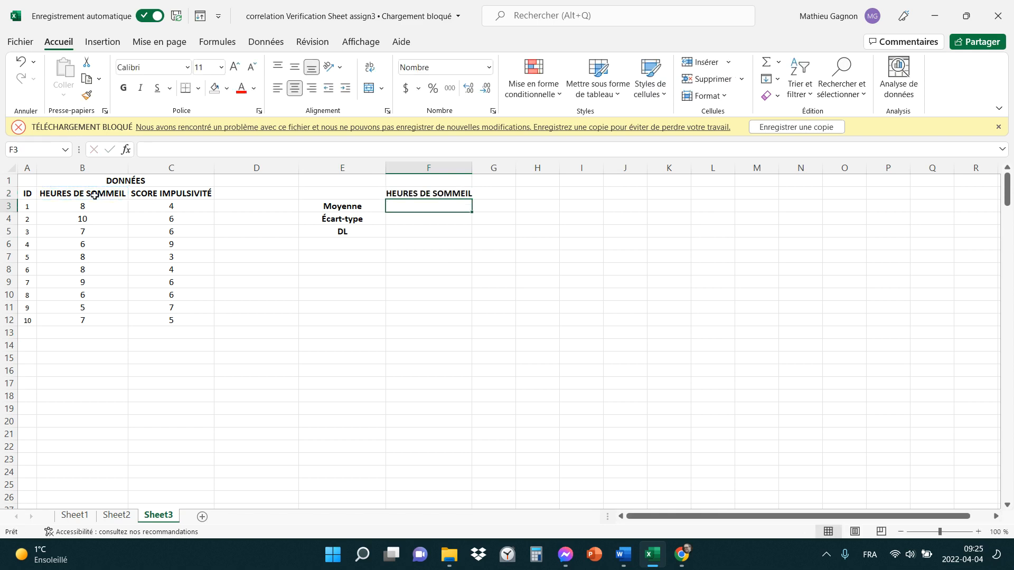
click(492, 194)
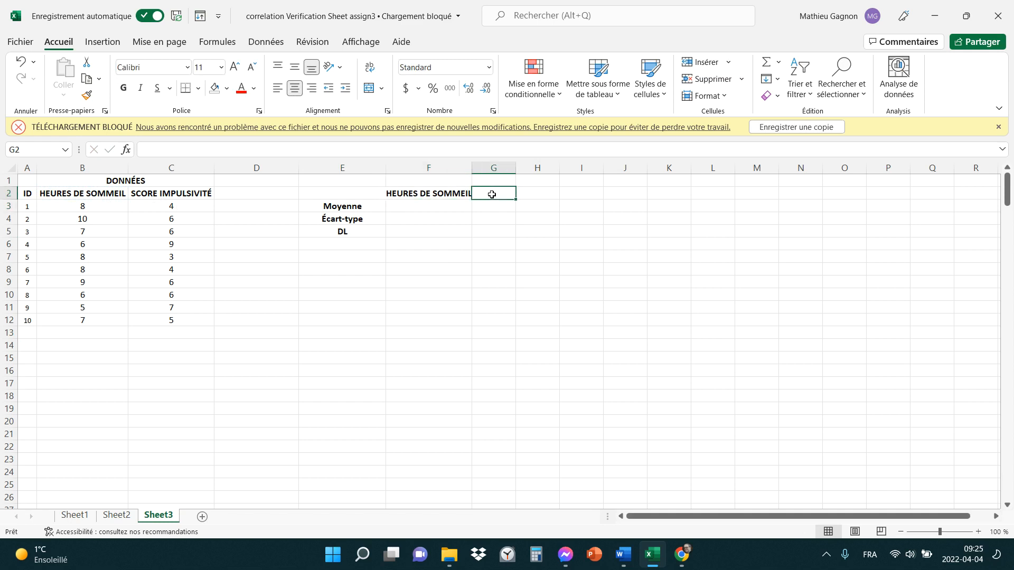
text(=)
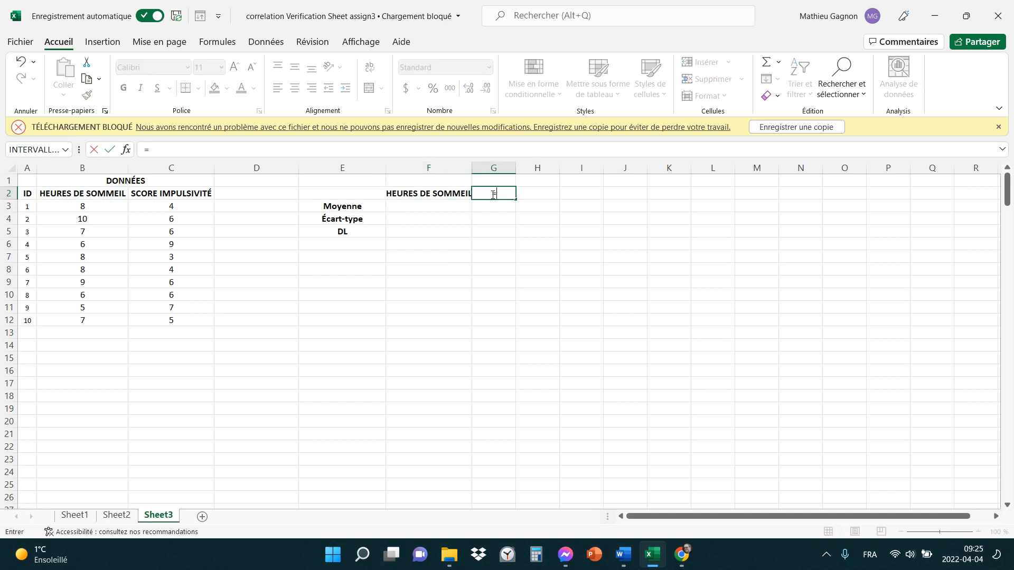
click(201, 193)
key(Return)
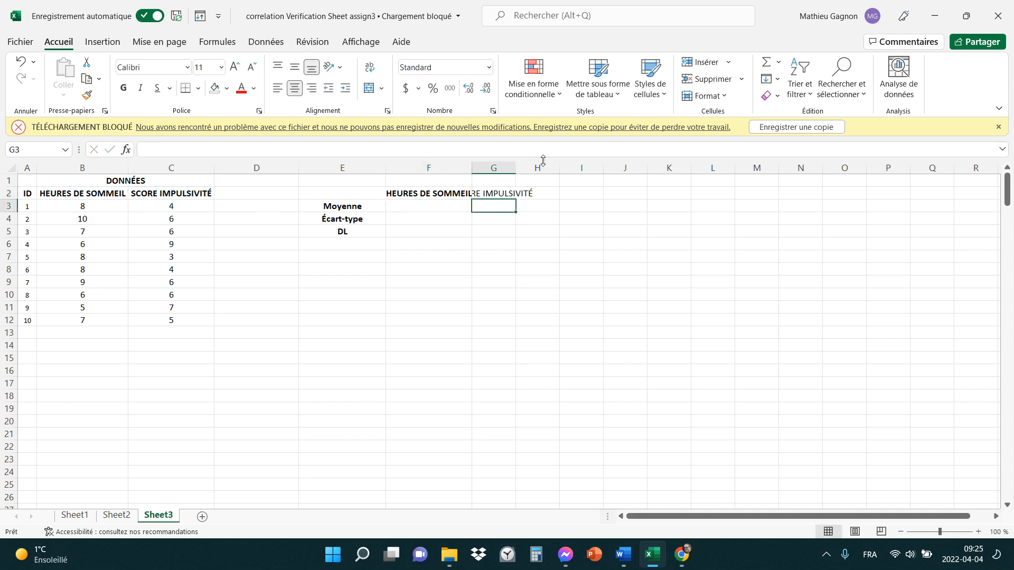
Widen columns F and G to fit their headers and make F2:G2 bold.
double_click(516, 167)
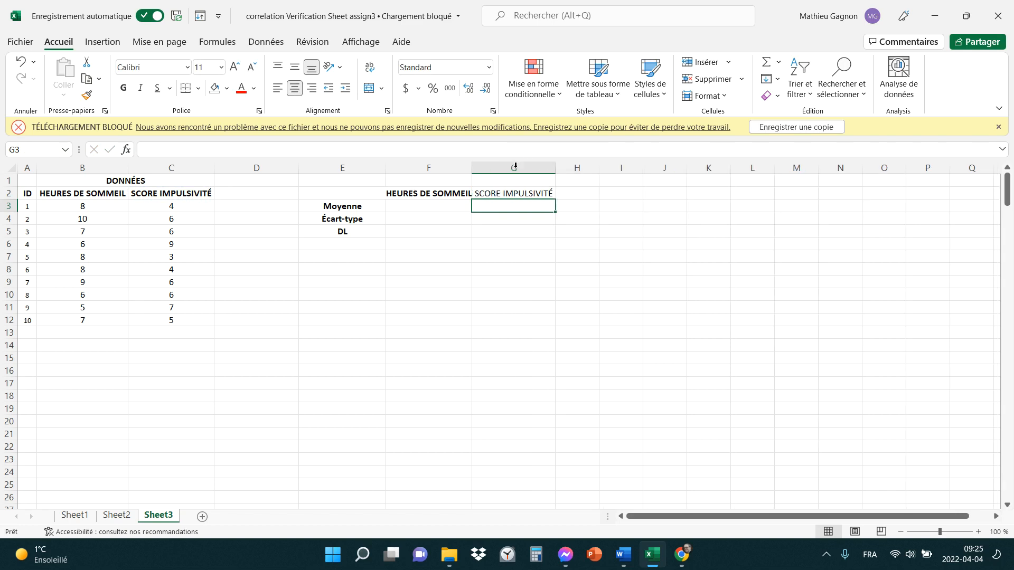
drag(545, 193, 403, 193)
click(123, 88)
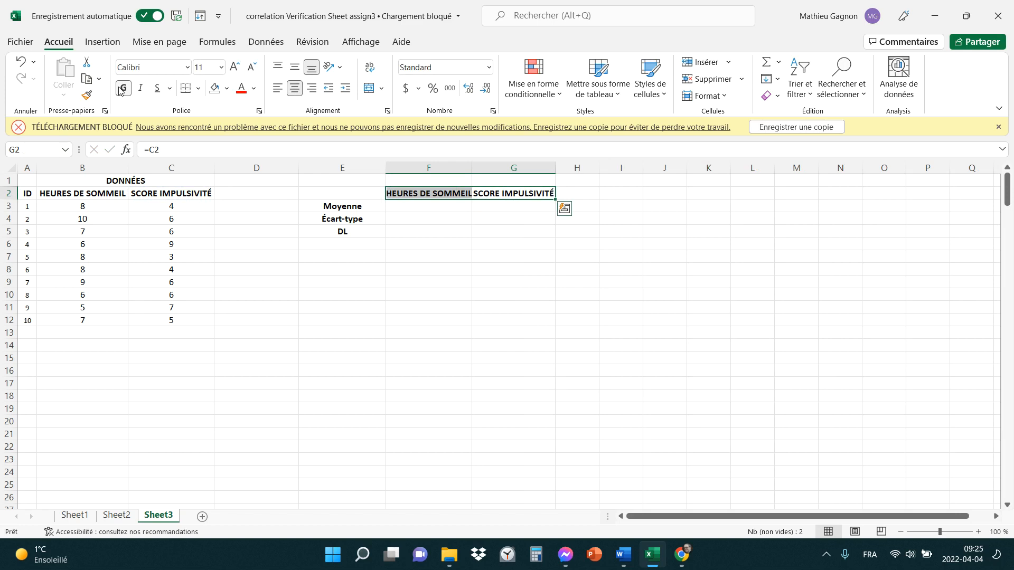
click(357, 307)
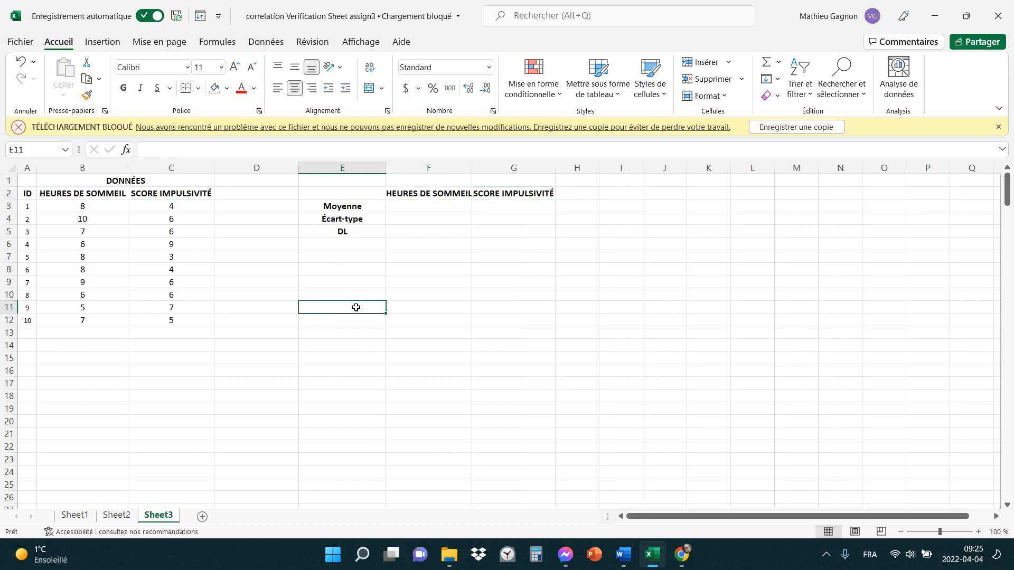
drag(472, 168, 477, 168)
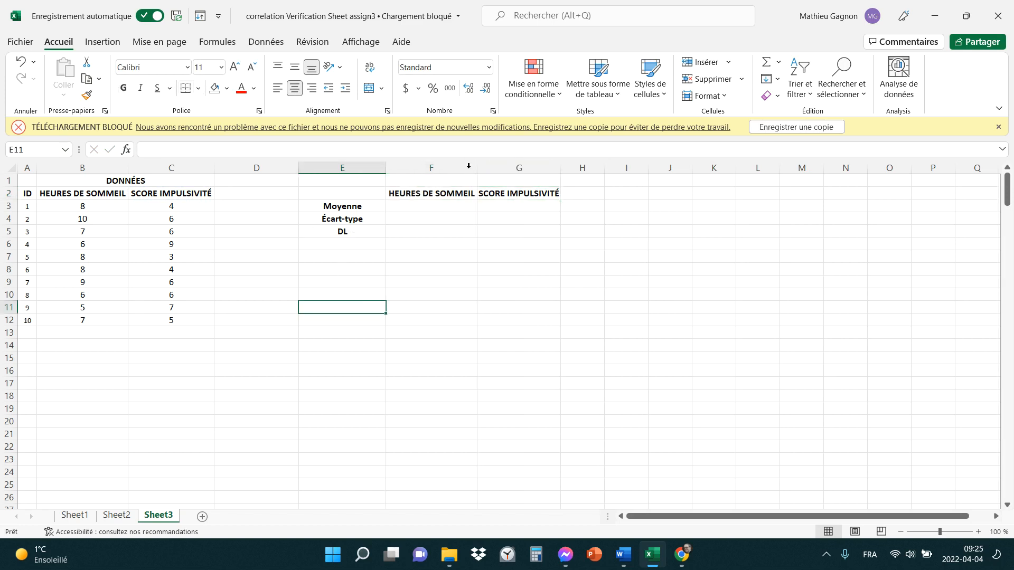
click(551, 335)
Calculate the mean sleep hours in F3 with =moyenne(B3:B12).
click(415, 209)
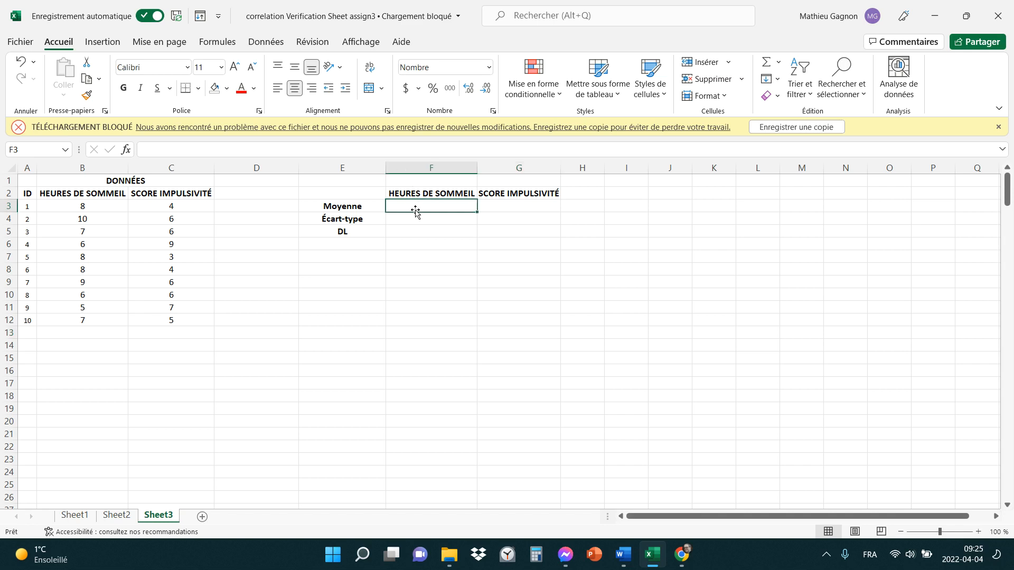
text(=)
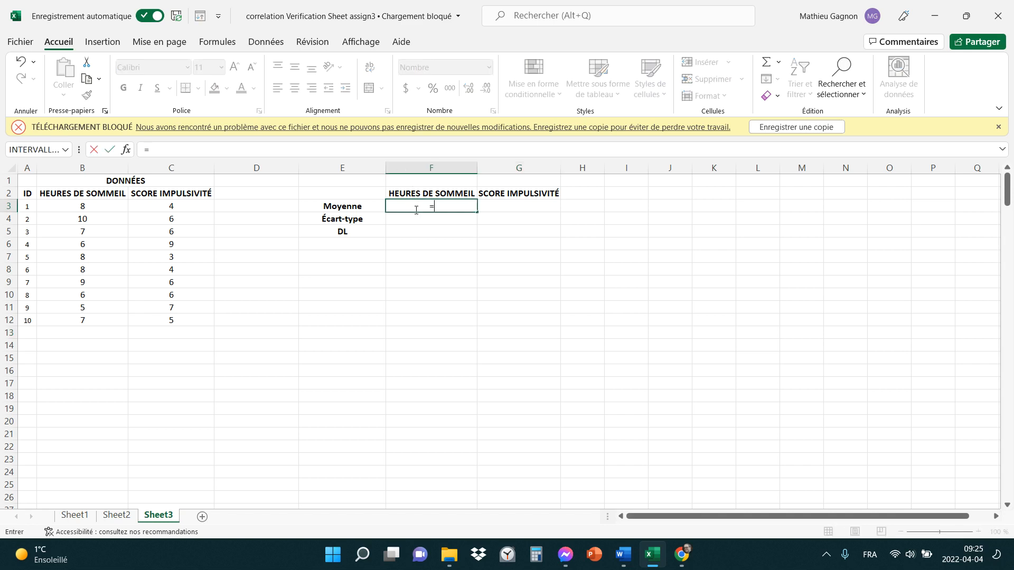
text(mo)
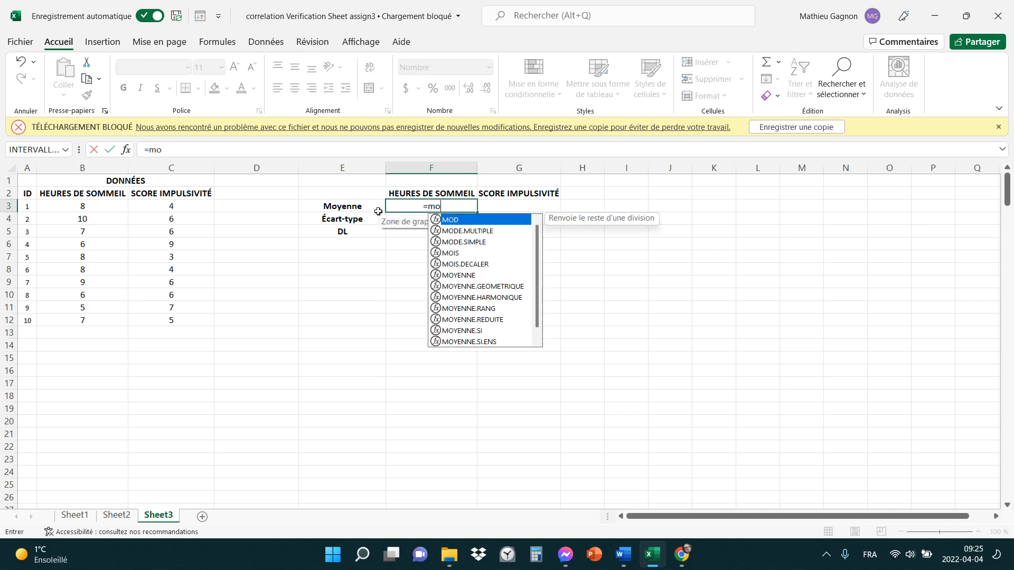
text(yenne()
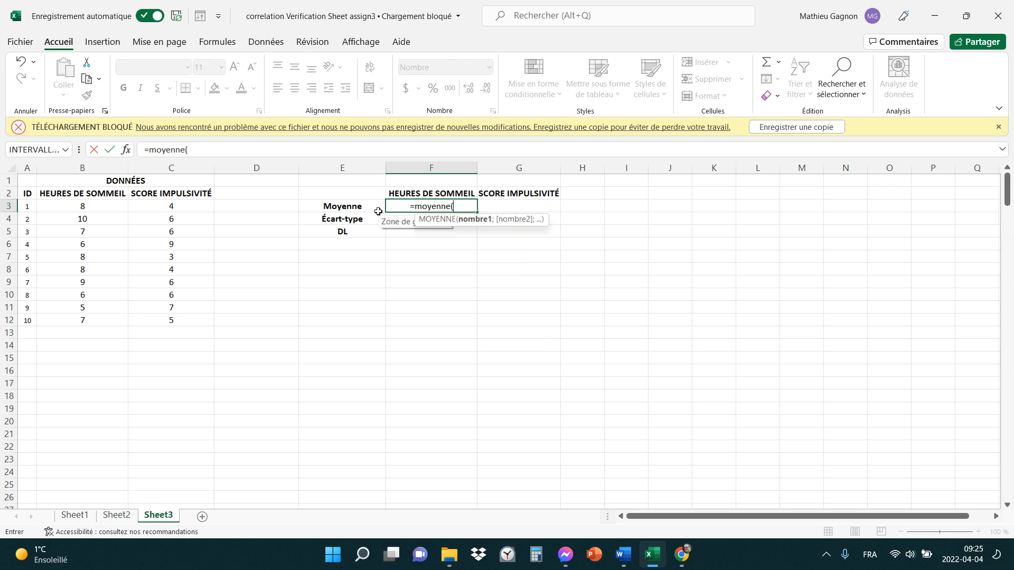
drag(82, 206, 82, 320)
text())
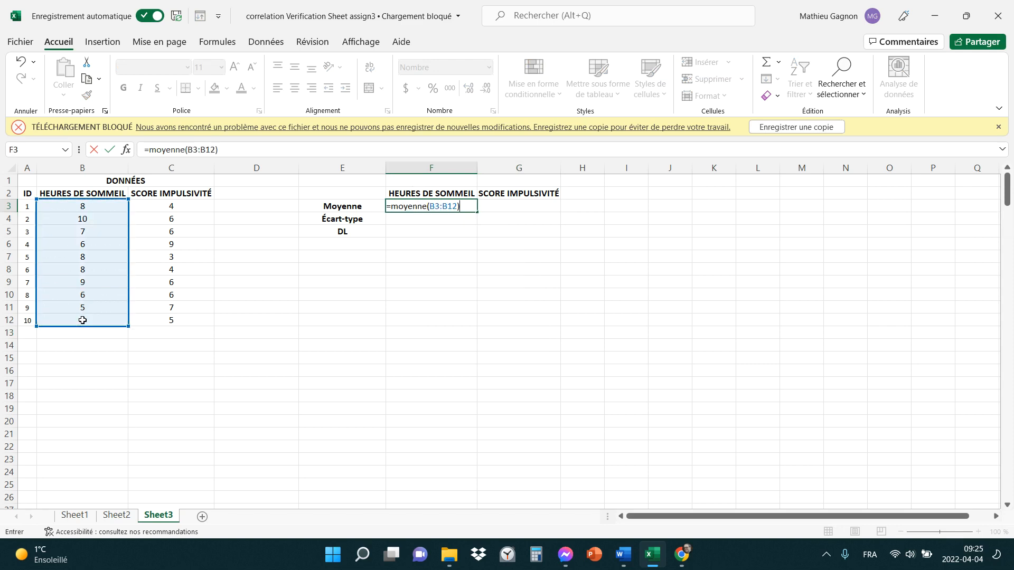
key(Return)
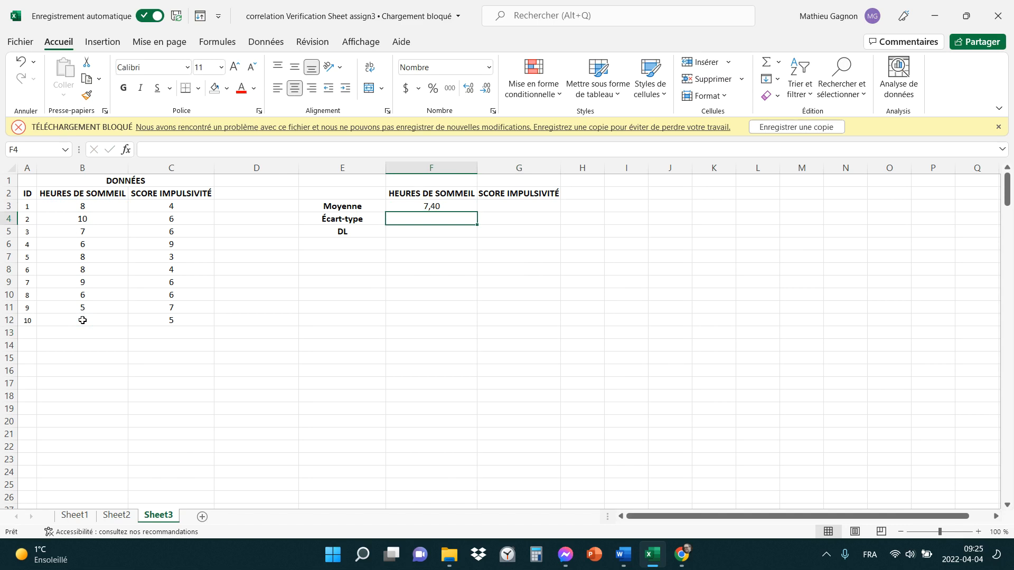
Extend the mean formula from F3 into G3 to cover the impulsivity scores.
click(448, 205)
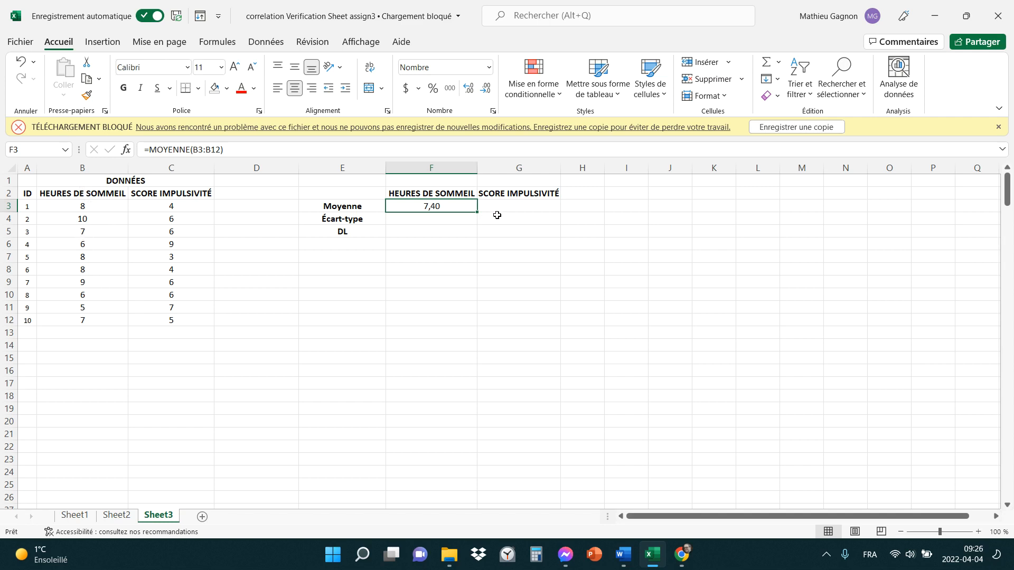
drag(479, 215, 549, 206)
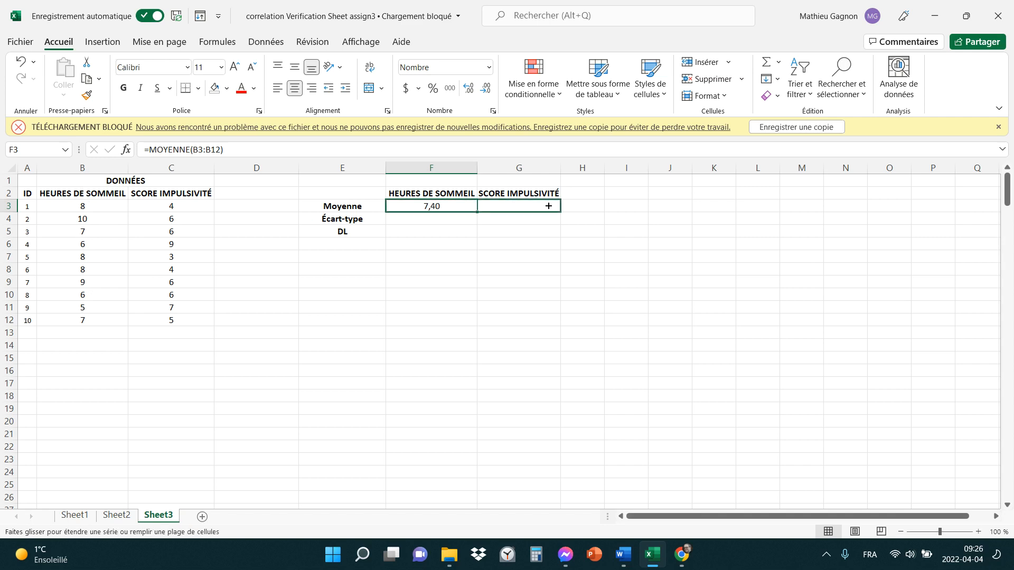
drag(549, 206, 549, 206)
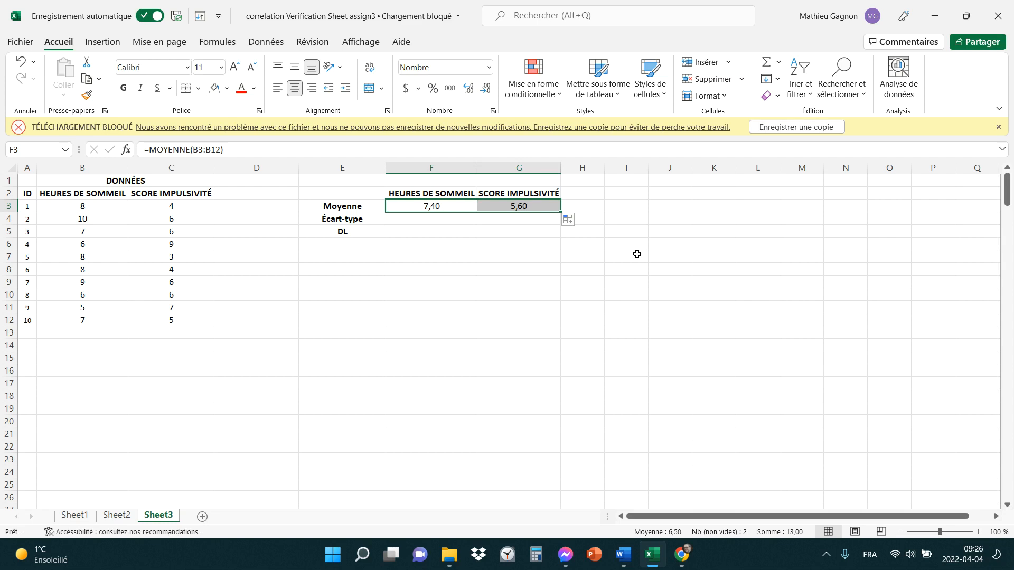
click(607, 368)
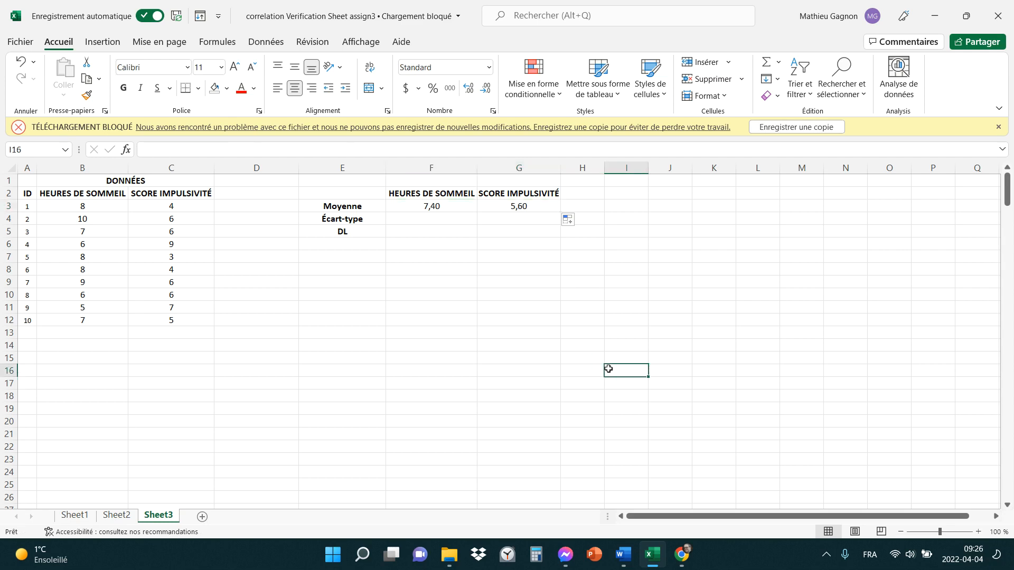
Calculate the sample standard deviation of sleep hours in F4 with =ECARTYPE.STANDARD(B3:B12).
click(432, 223)
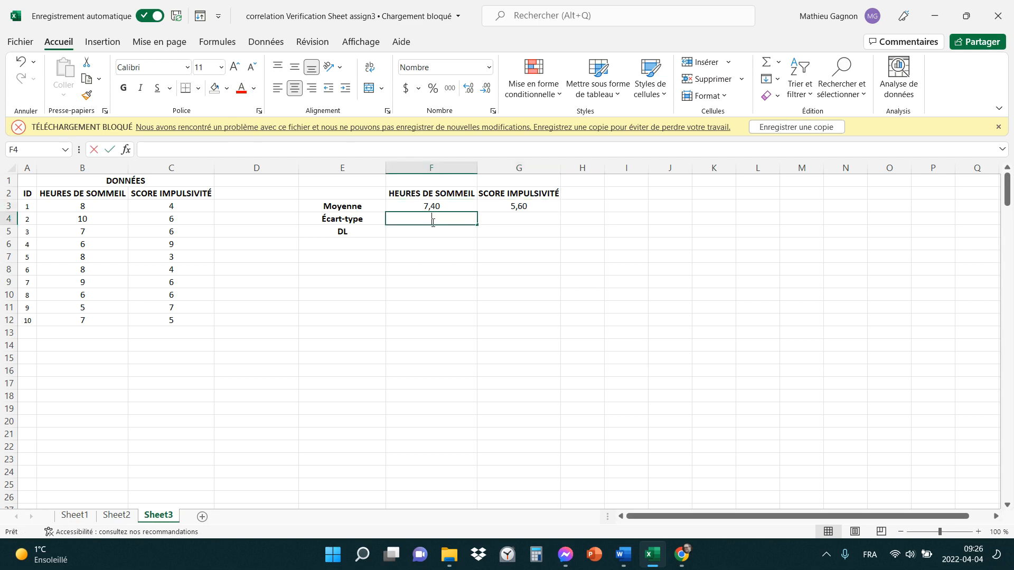
text(=eca)
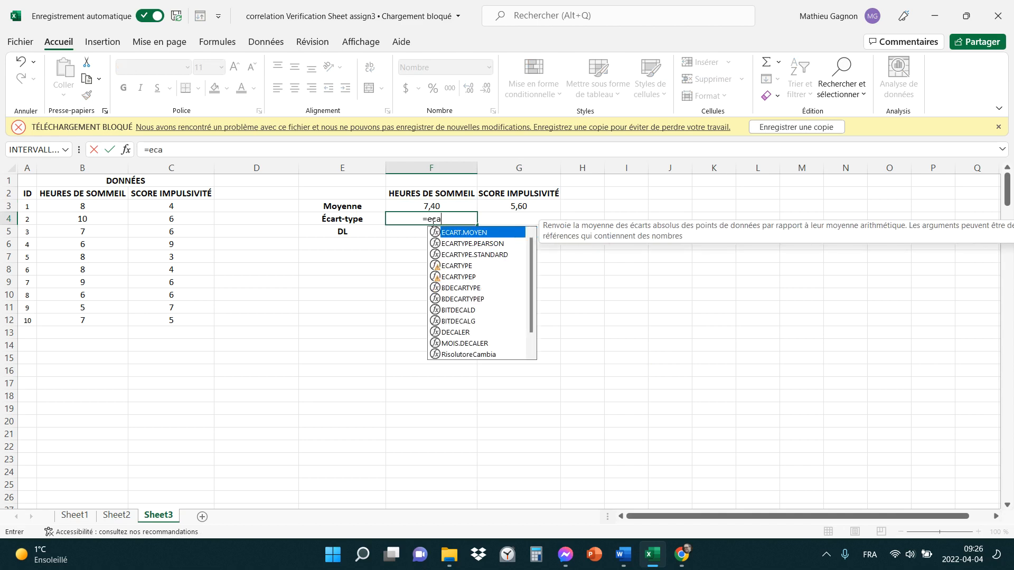
click(495, 257)
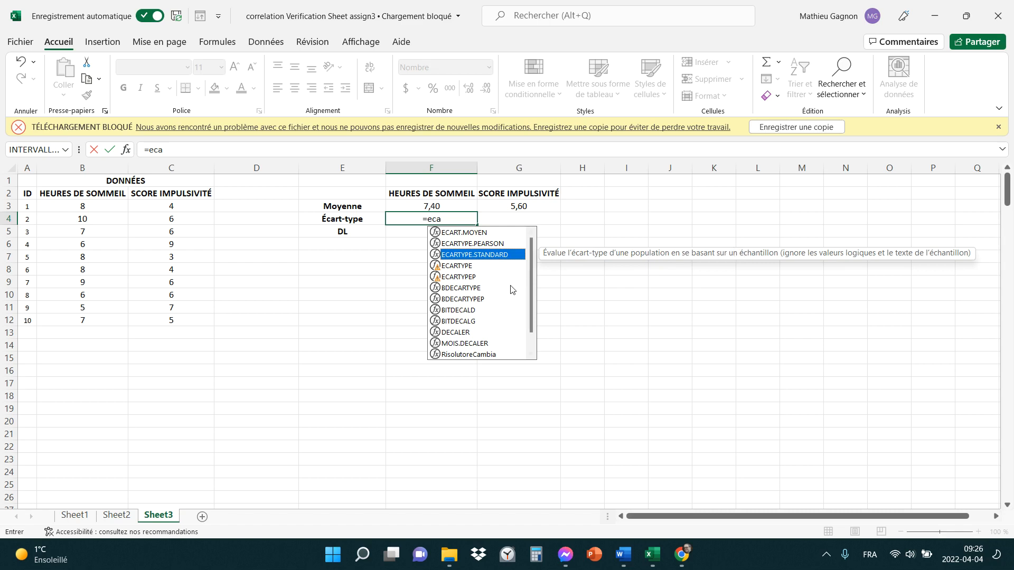
double_click(486, 256)
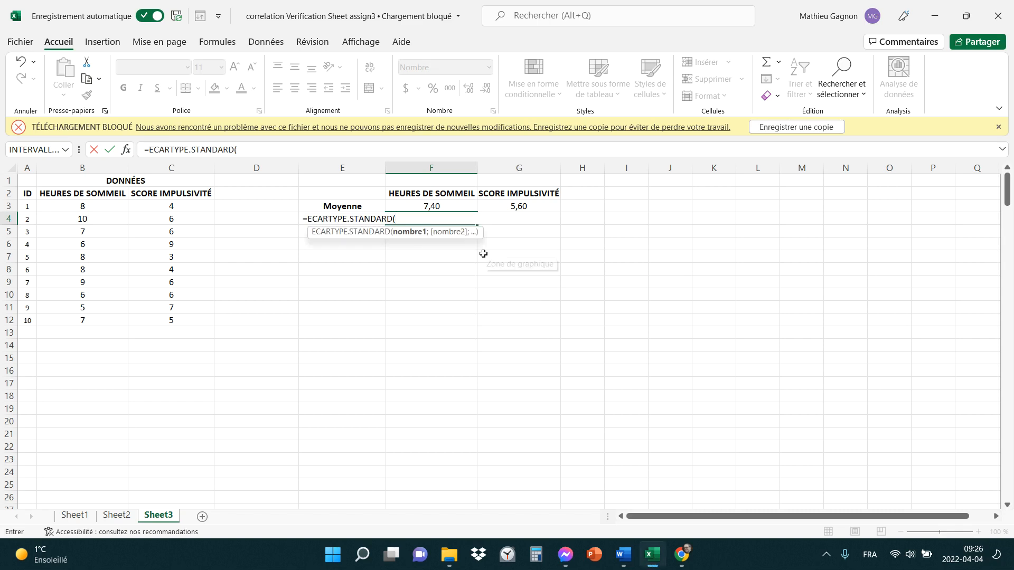
drag(111, 205, 112, 316)
text())
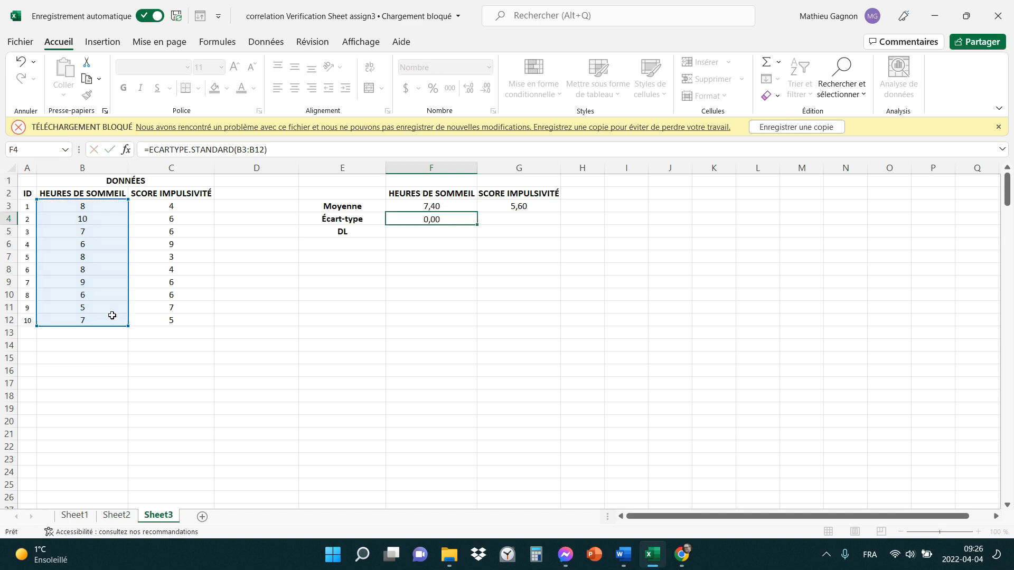
key(Return)
Extend the standard deviation formula from F4 into G4 for the impulsivity scores.
click(463, 218)
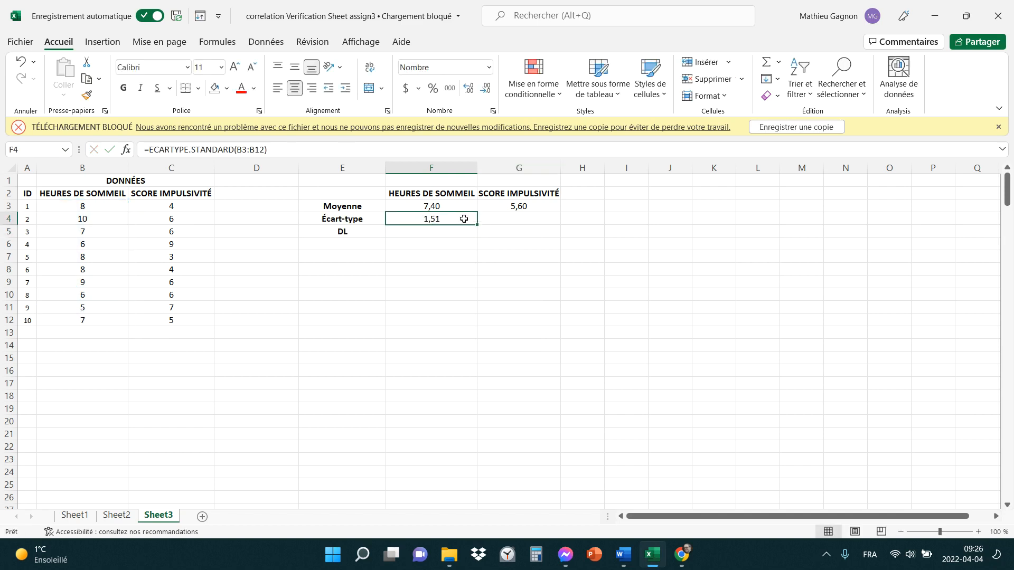
drag(477, 224, 533, 224)
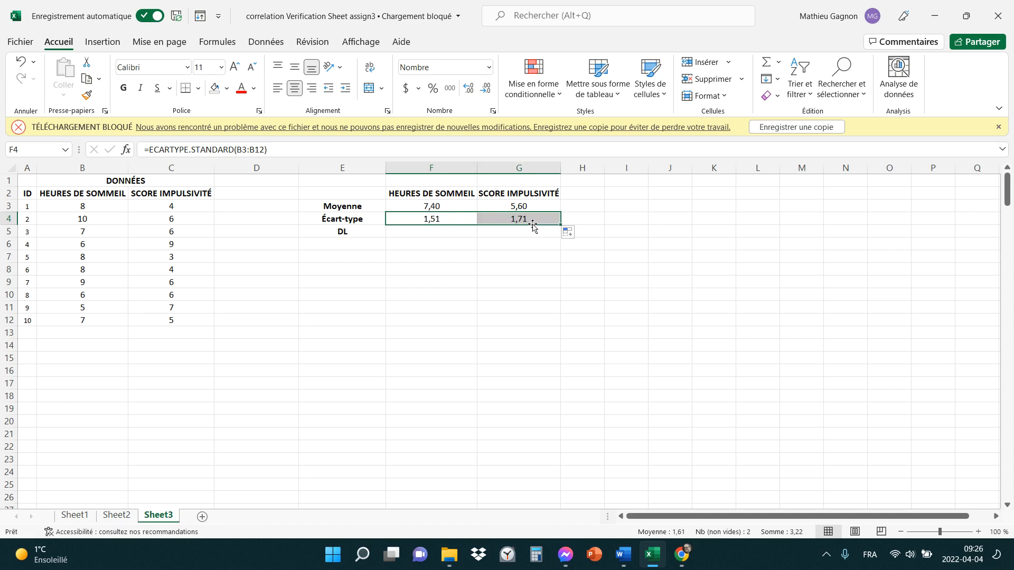
click(566, 299)
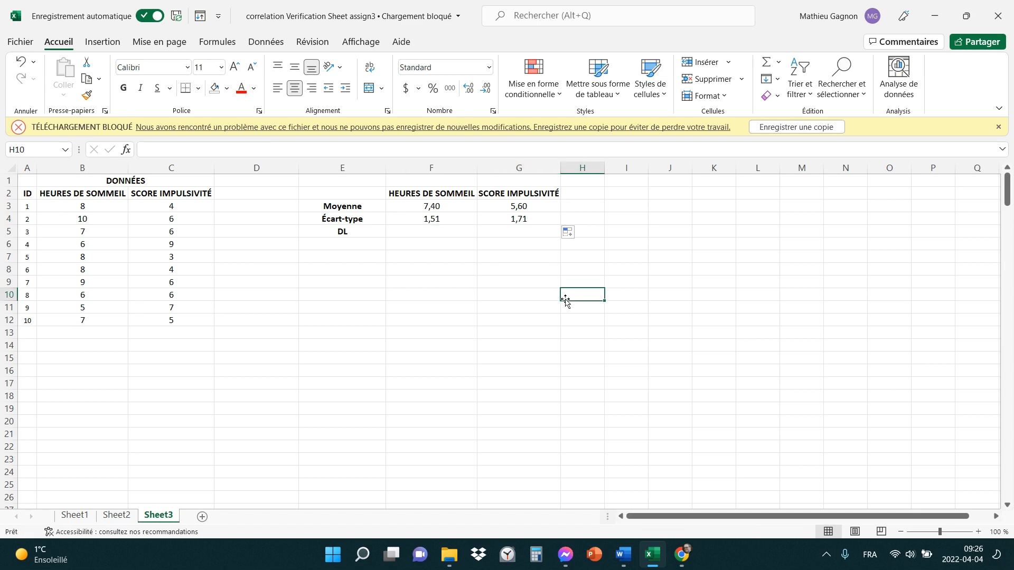
Count the sleep-hours observations in F5 of the DL row with =NB(B3:B12).
click(425, 236)
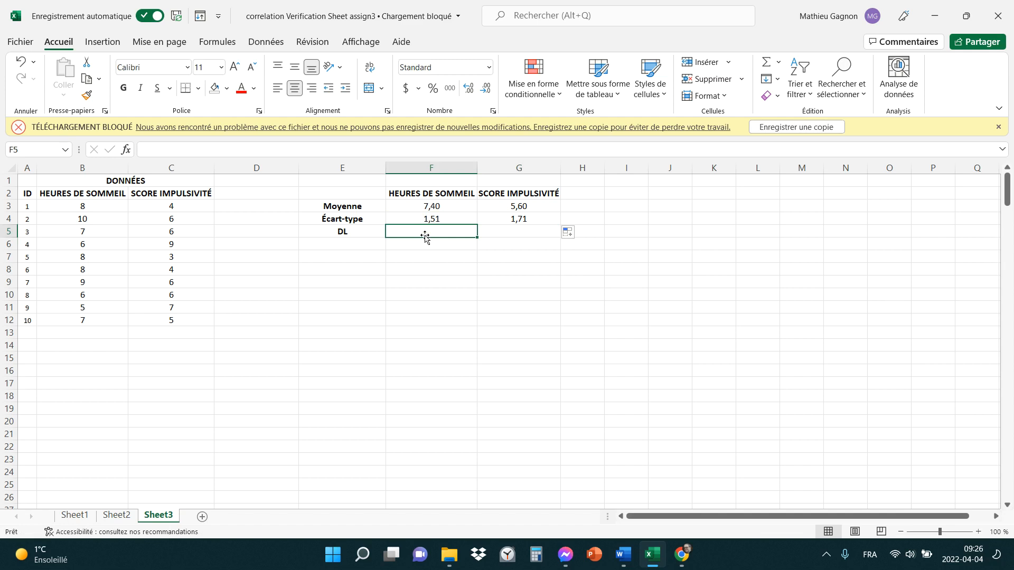
text(=)
click(81, 320)
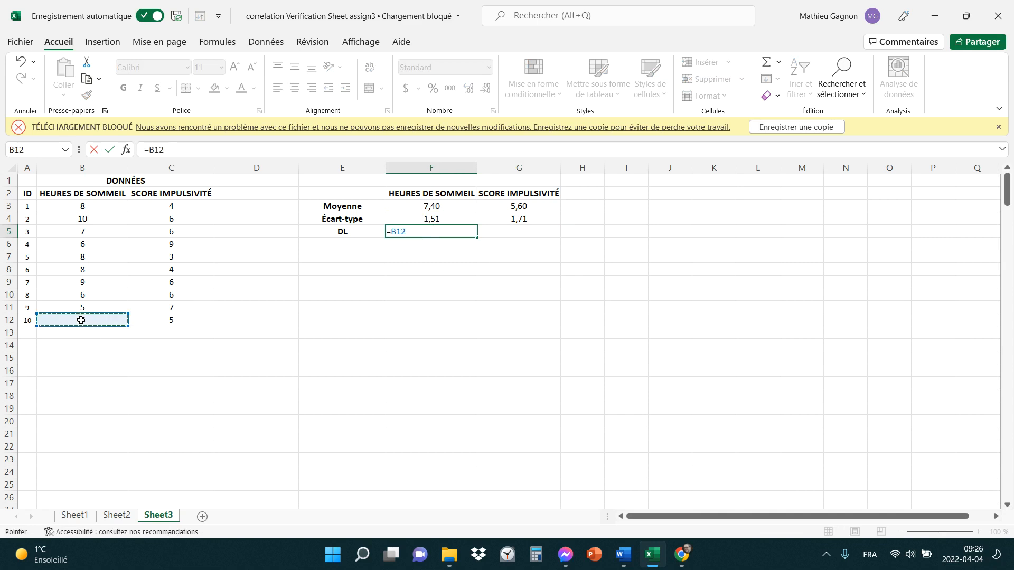
key(BackSpace)
key(BackSpace)
key(BackSpace)
key(BackSpace)
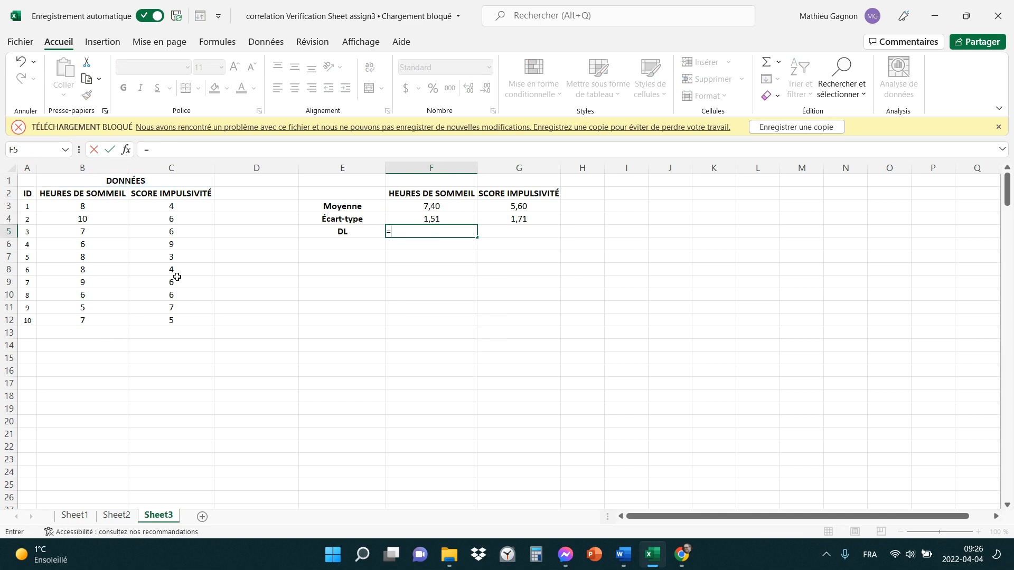
text(nm)
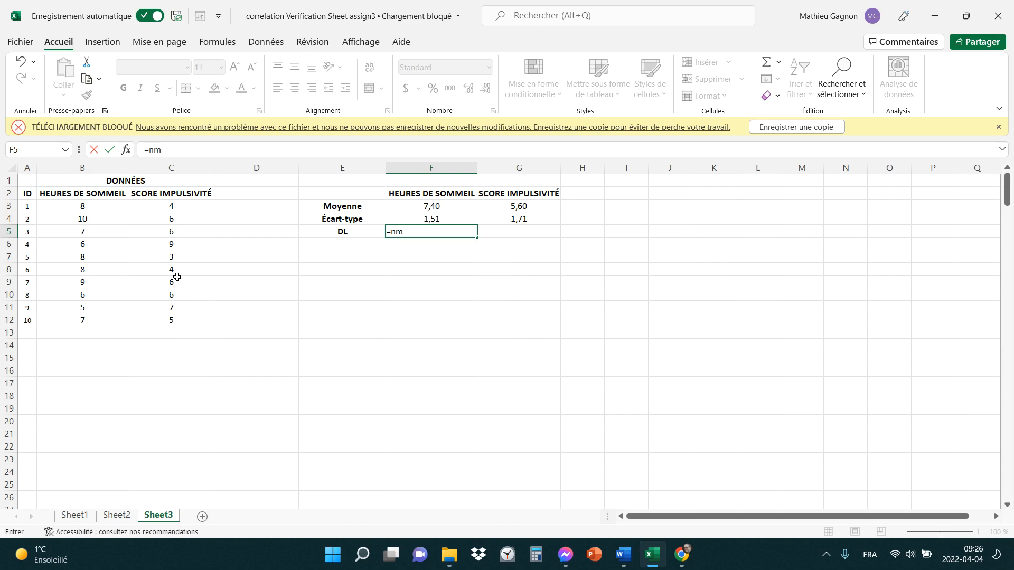
key(BackSpace)
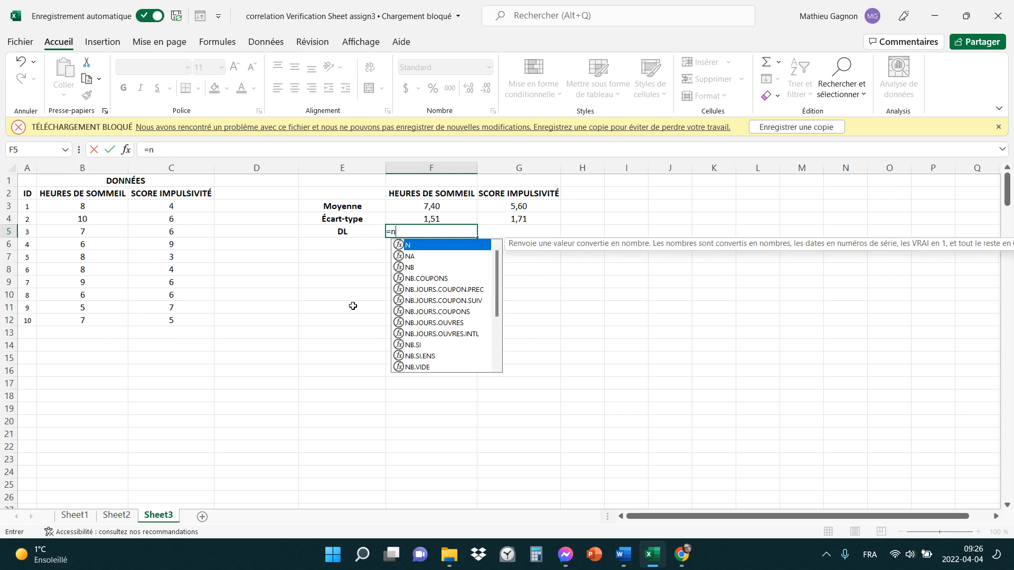
click(416, 270)
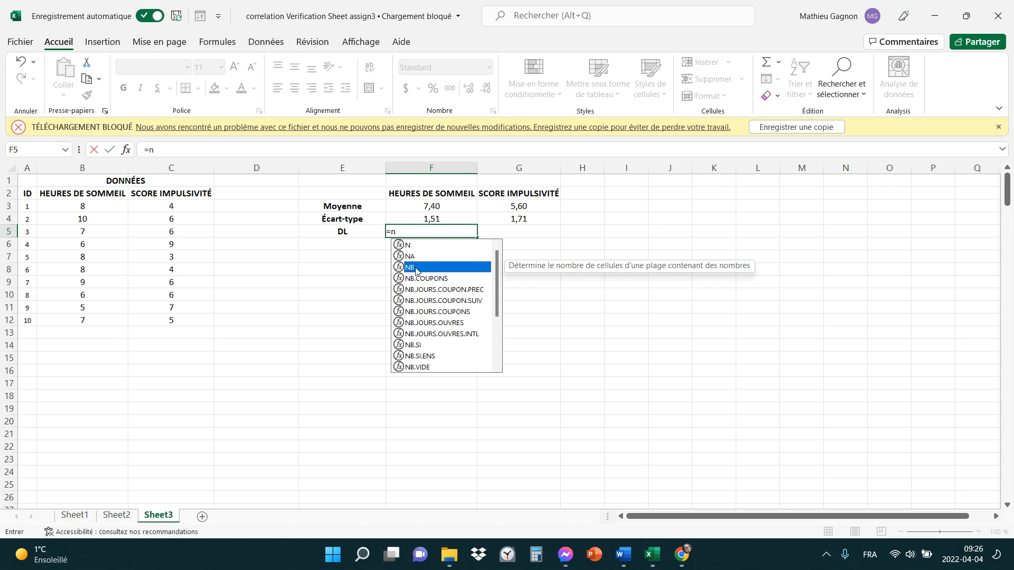
double_click(416, 271)
drag(82, 206, 82, 318)
key(Return)
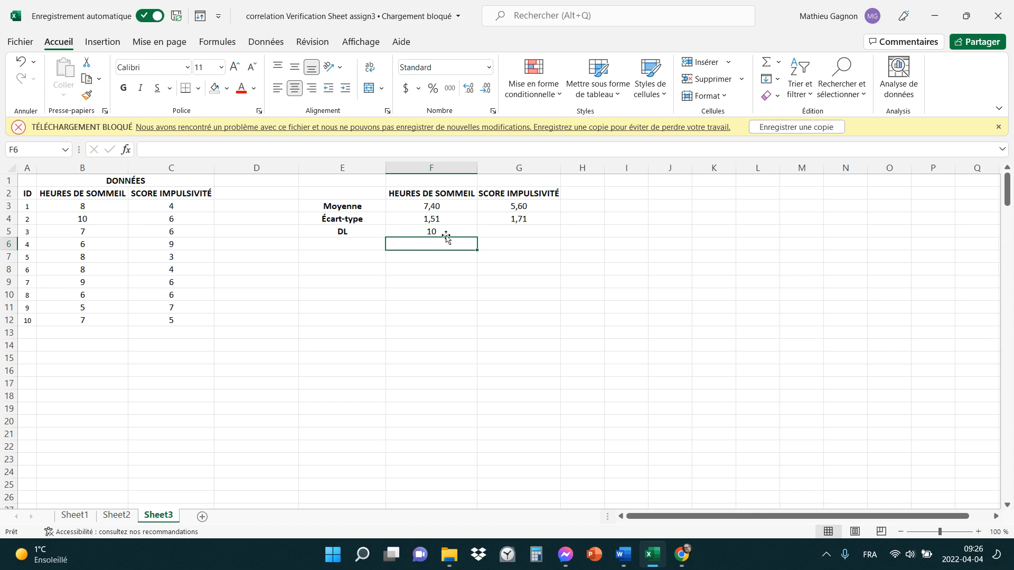
Subtract 1 from the count in F5 so the formula reads =NB(B3:B12)-1.
click(443, 232)
double_click(443, 232)
text(-1)
key(Return)
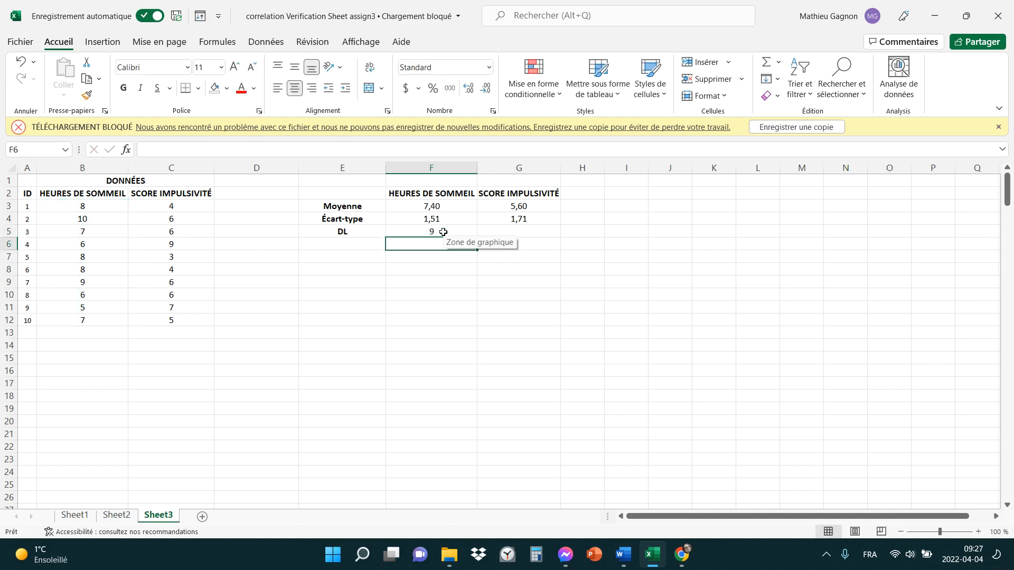
Extend the degrees of freedom formula from F5 into G5 for the impulsivity scores.
click(443, 232)
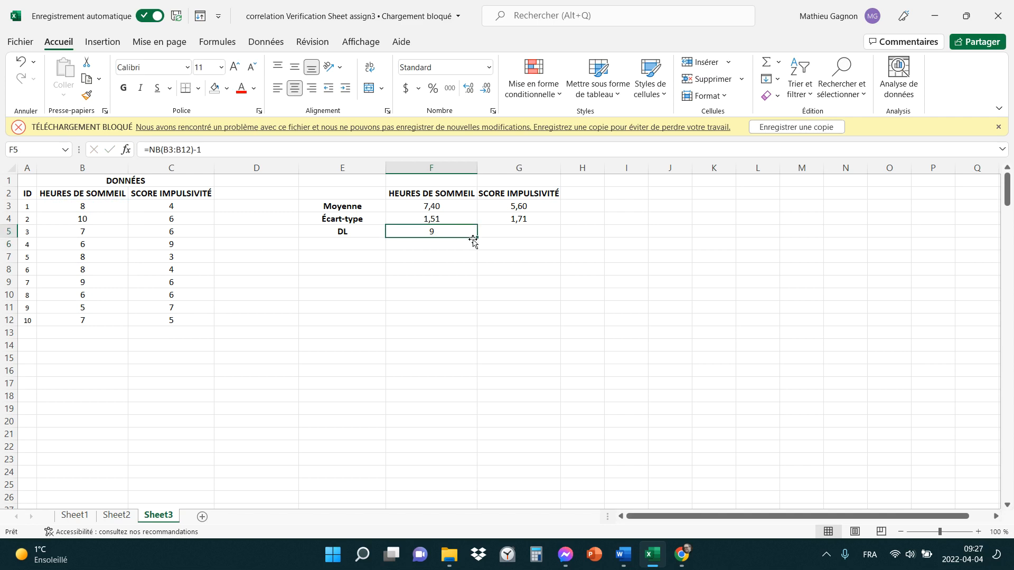
drag(477, 240, 520, 239)
click(670, 292)
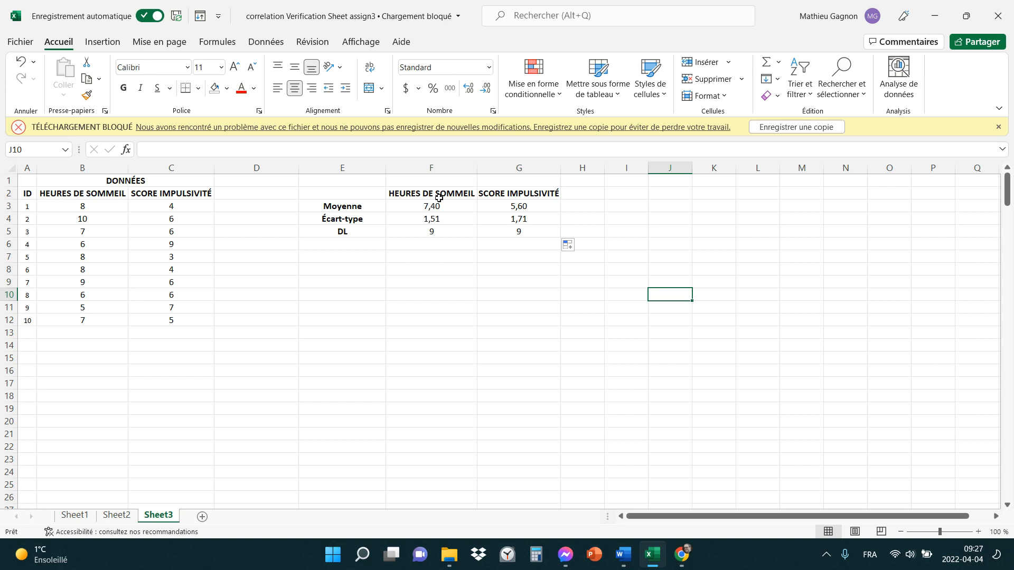
Calculate the sample covariance of sleep hours and impulsivity scores in E8 with =COVARIANCE.STANDARD(B3:B12;C3:C12).
click(335, 269)
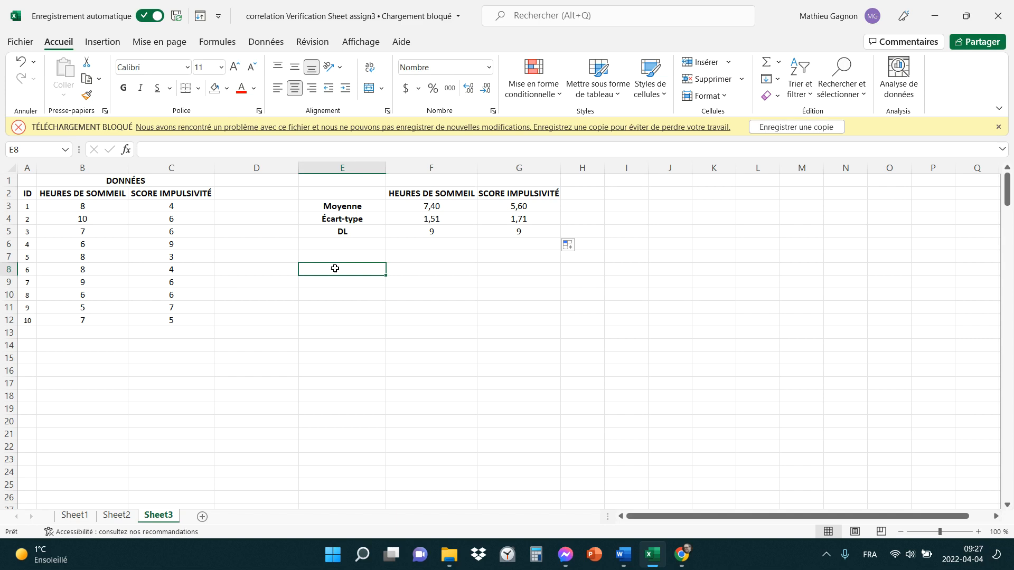
text(=)
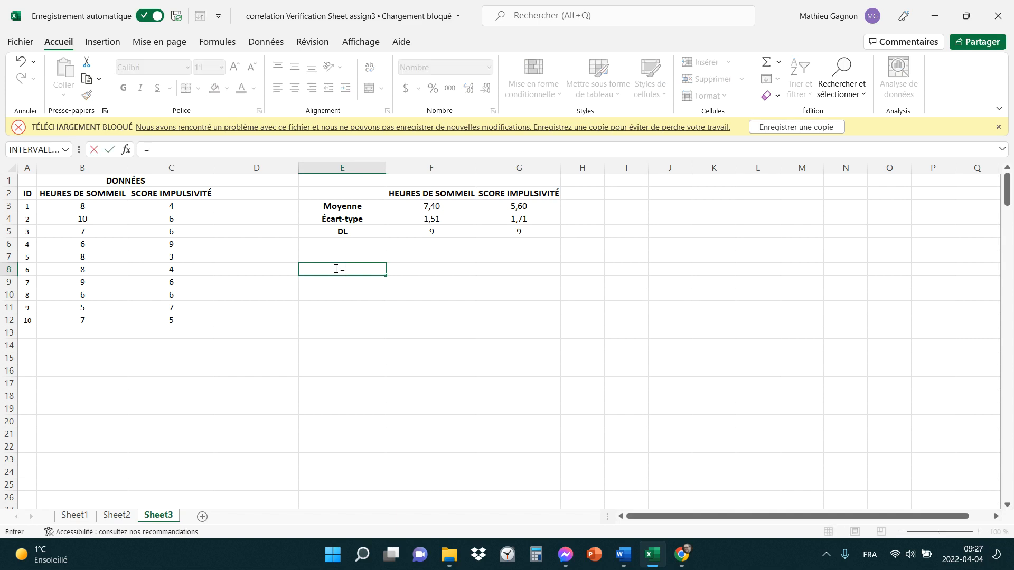
text(cov)
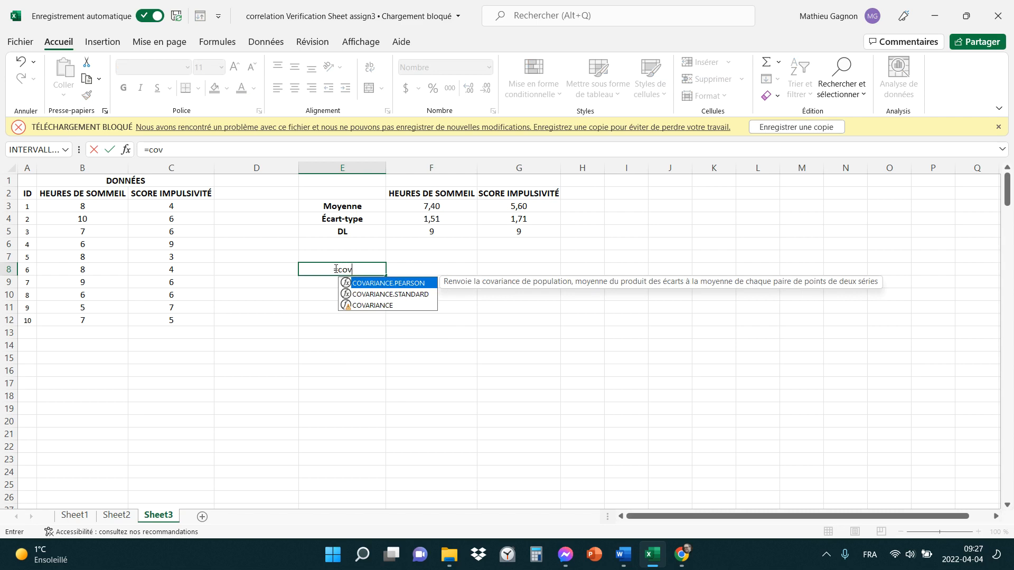
click(409, 294)
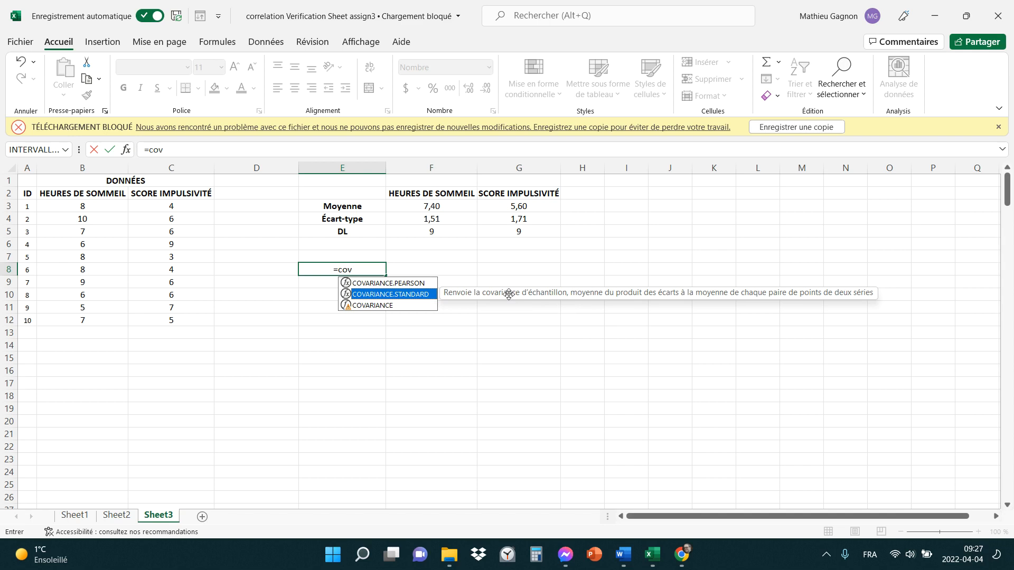
click(408, 284)
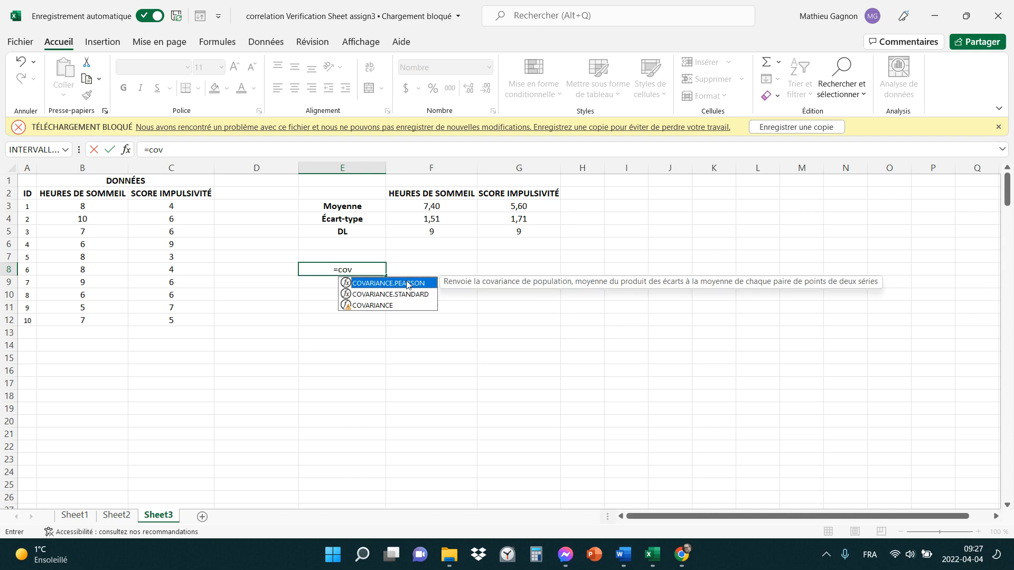
click(414, 299)
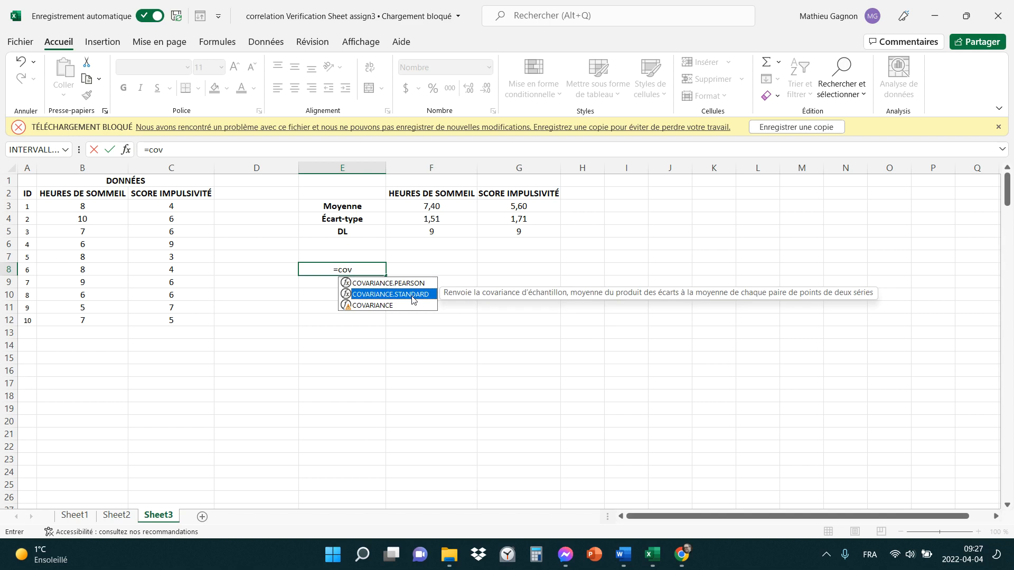
double_click(414, 300)
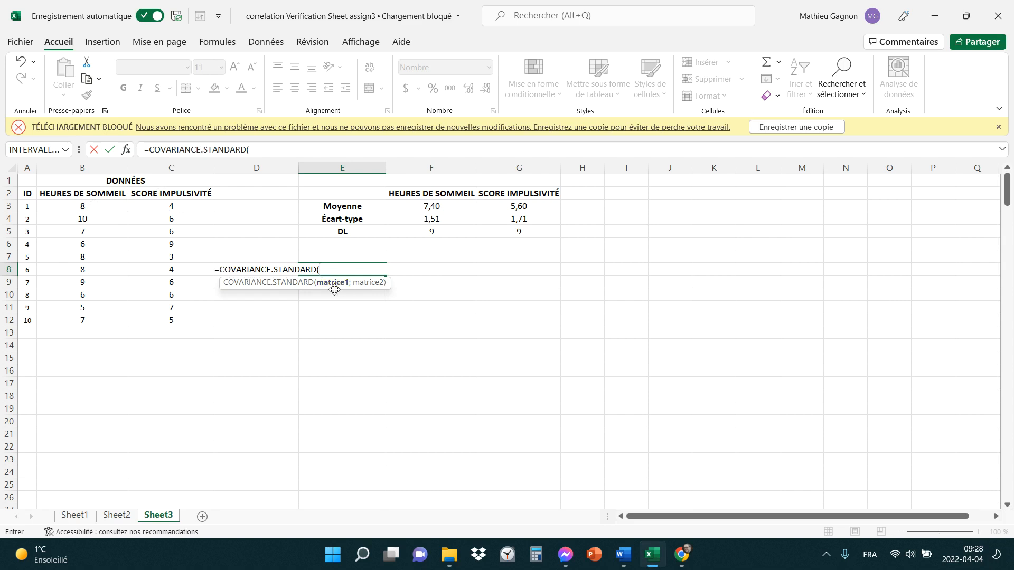
drag(88, 207, 80, 320)
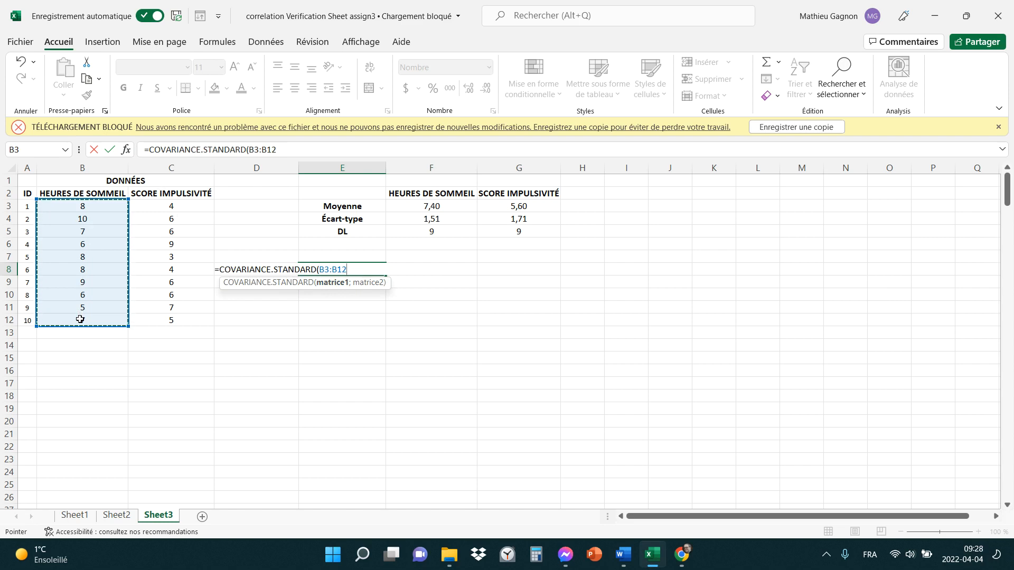
text(;)
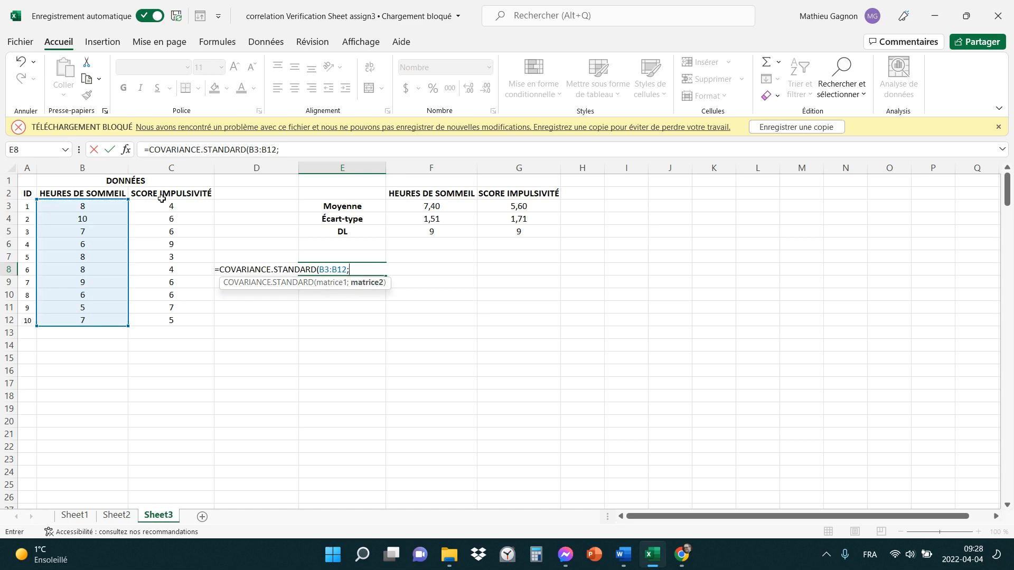
drag(160, 209, 163, 324)
text())
key(Return)
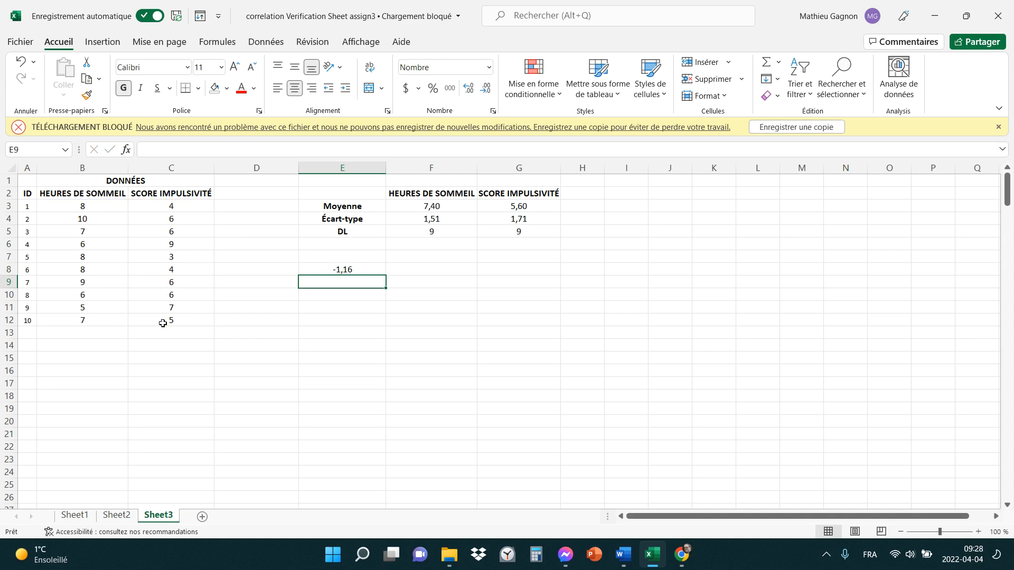
Clear the covariance formula from E8 and enter the label covariance there instead.
click(365, 266)
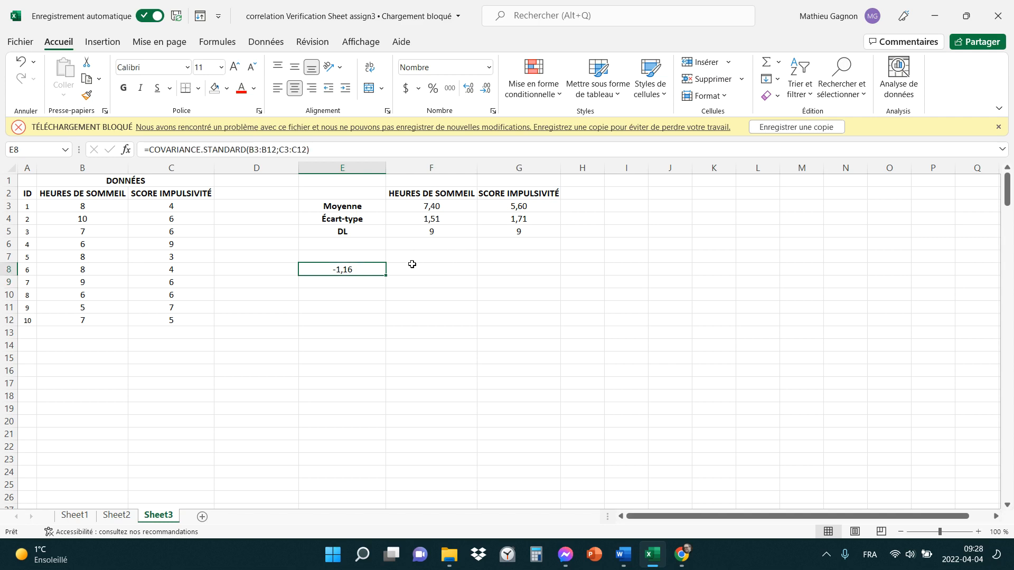
key(Delete)
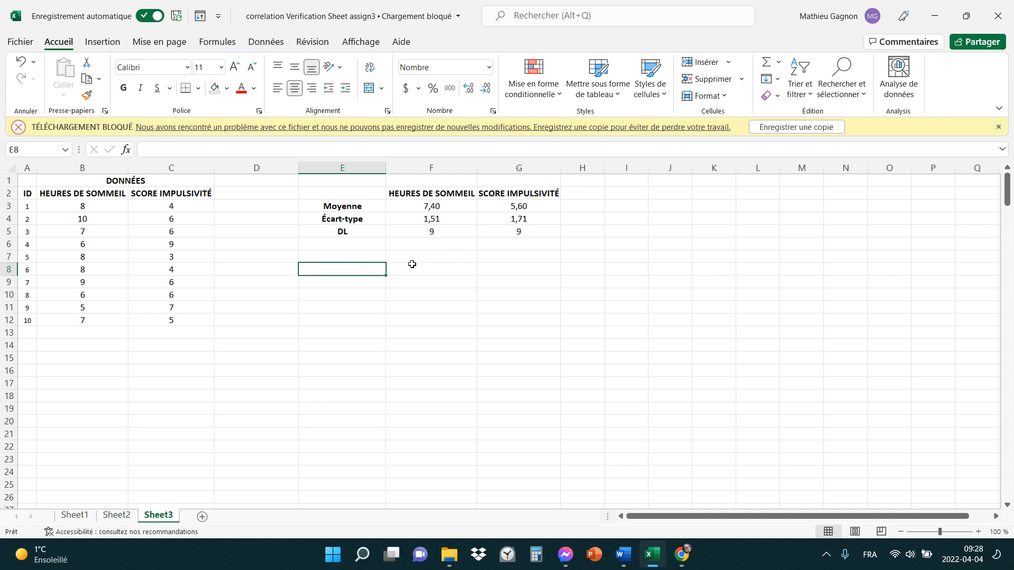
text(covariance)
click(421, 283)
click(364, 267)
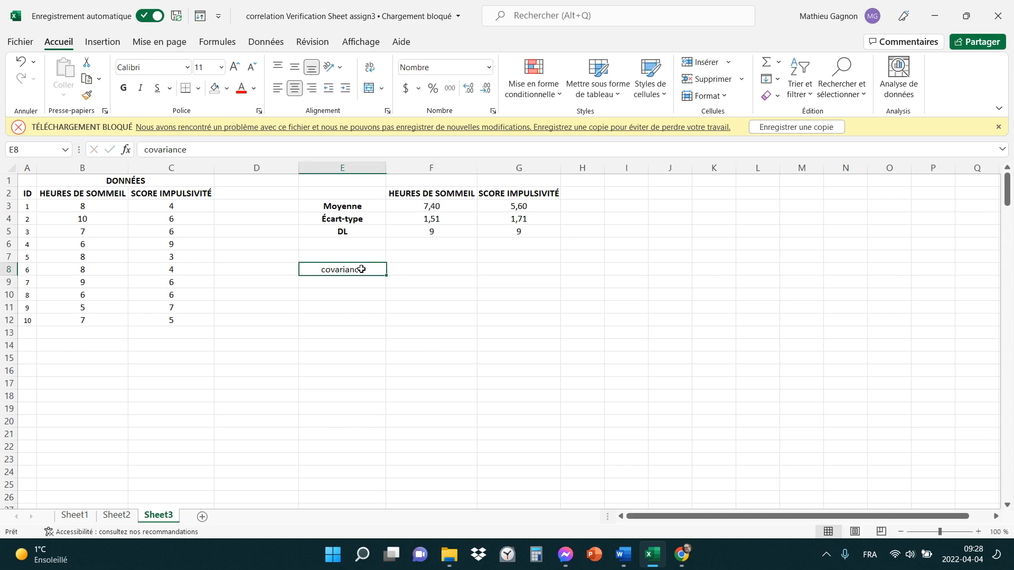
Capitalize the label in E8 to read Covariance and make it bold.
double_click(326, 273)
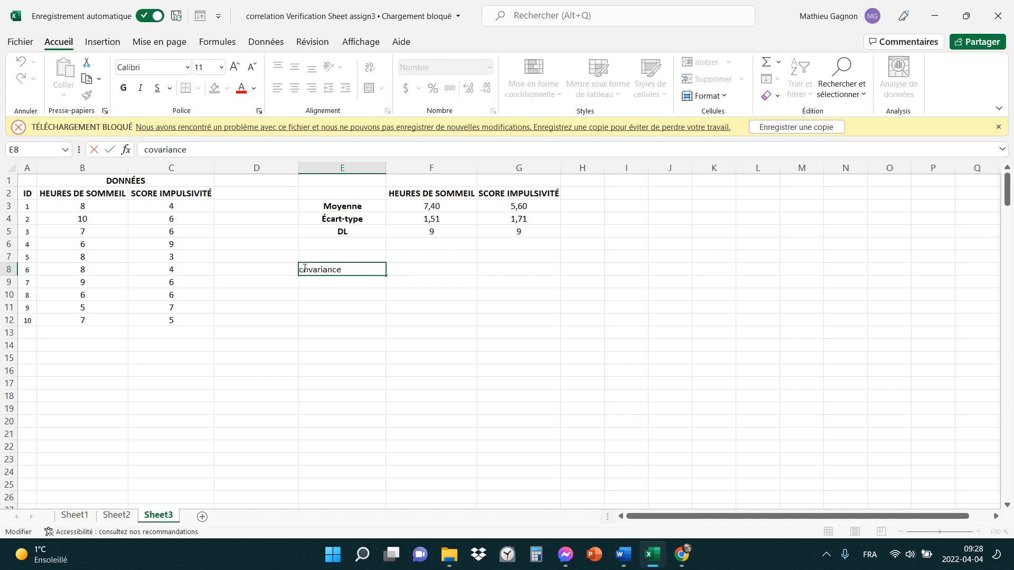
key(BackSpace)
text(C)
click(471, 324)
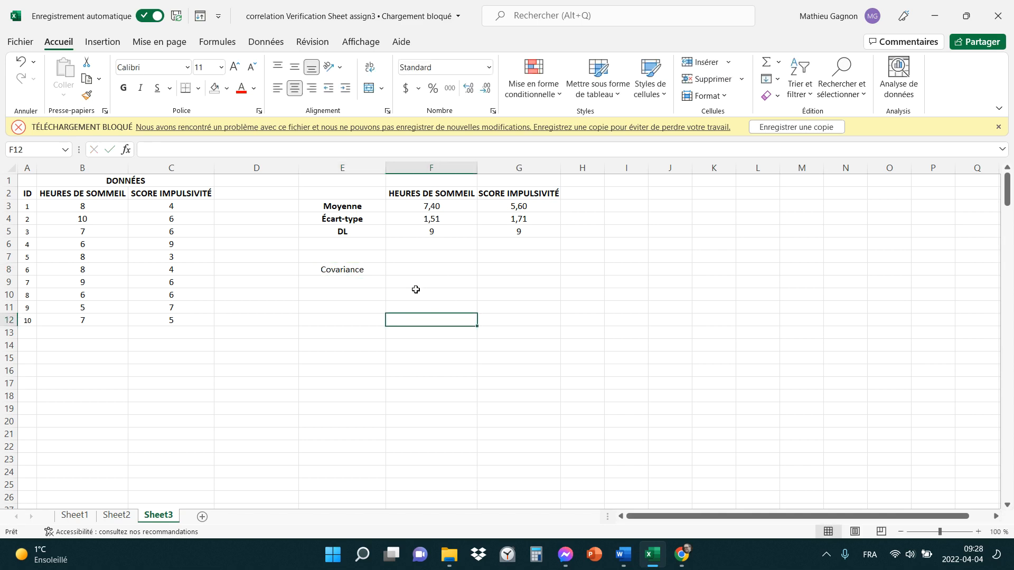
click(369, 269)
click(124, 88)
Calculate the sample covariance of sleep hours and impulsivity scores in F8 with =COVARIANCE.STANDARD(B3:B12;C3:C12).
click(436, 270)
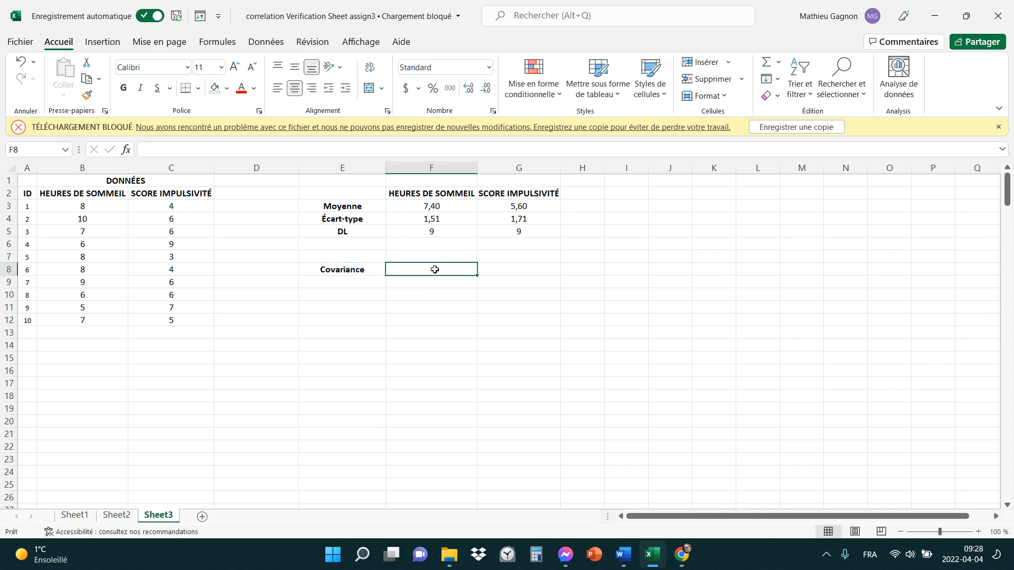
text(=cov)
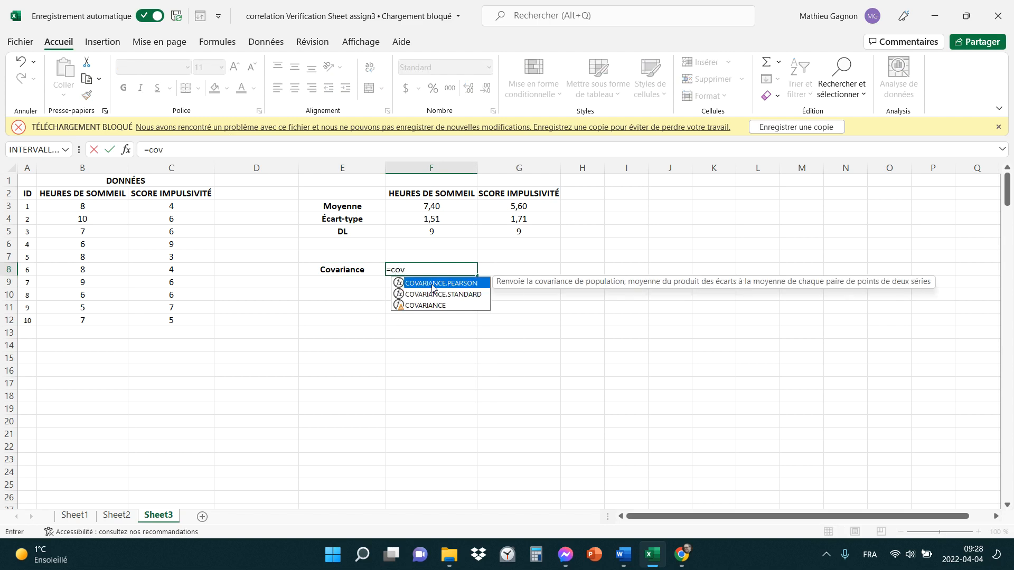
double_click(431, 295)
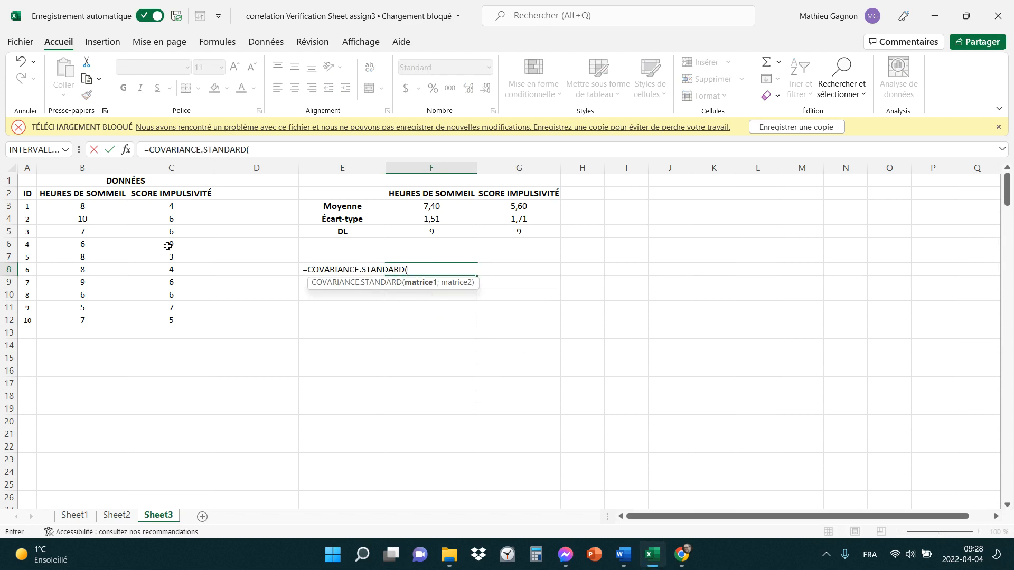
click(85, 207)
drag(84, 208, 83, 315)
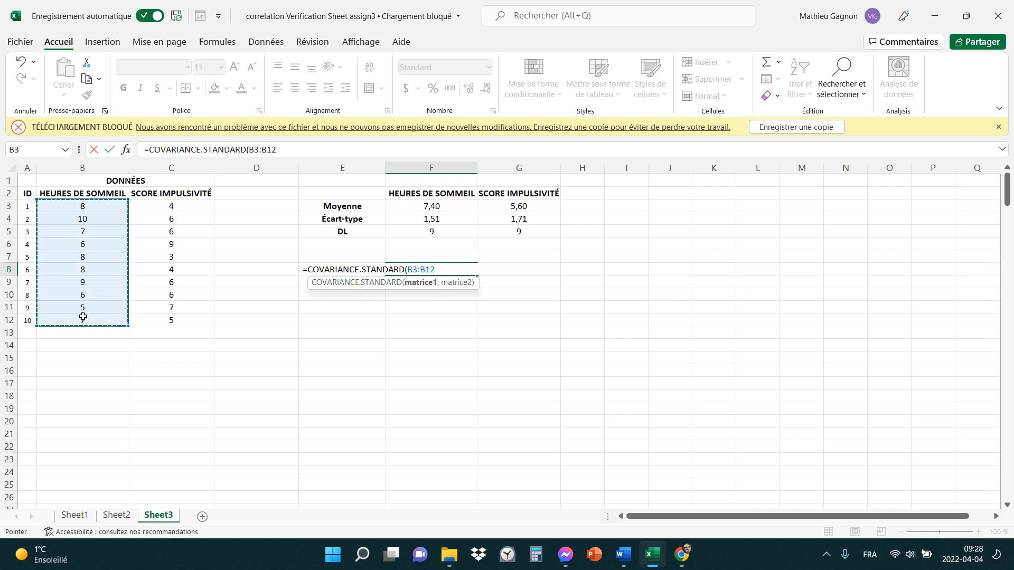
text(;)
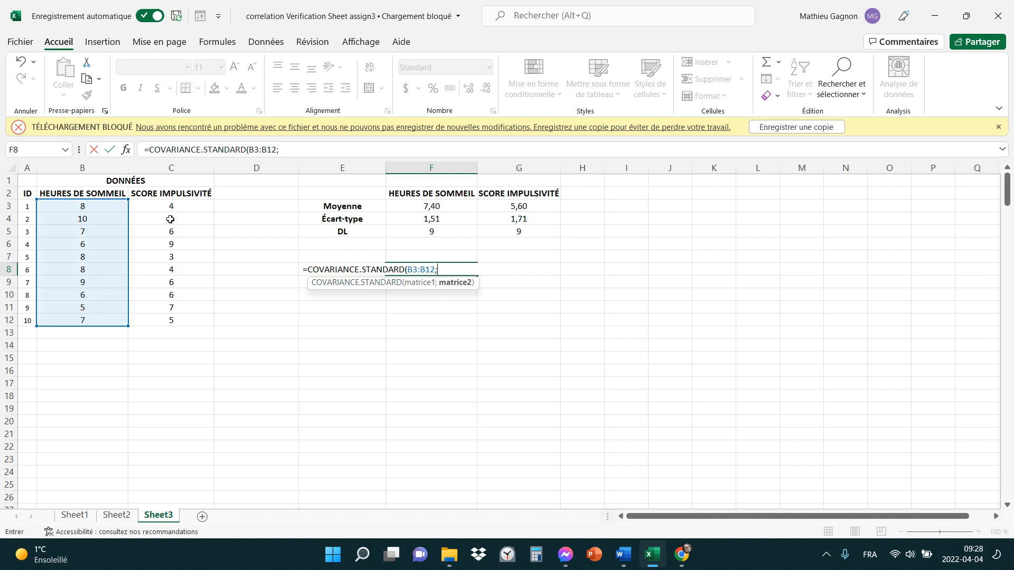
drag(170, 205, 158, 326)
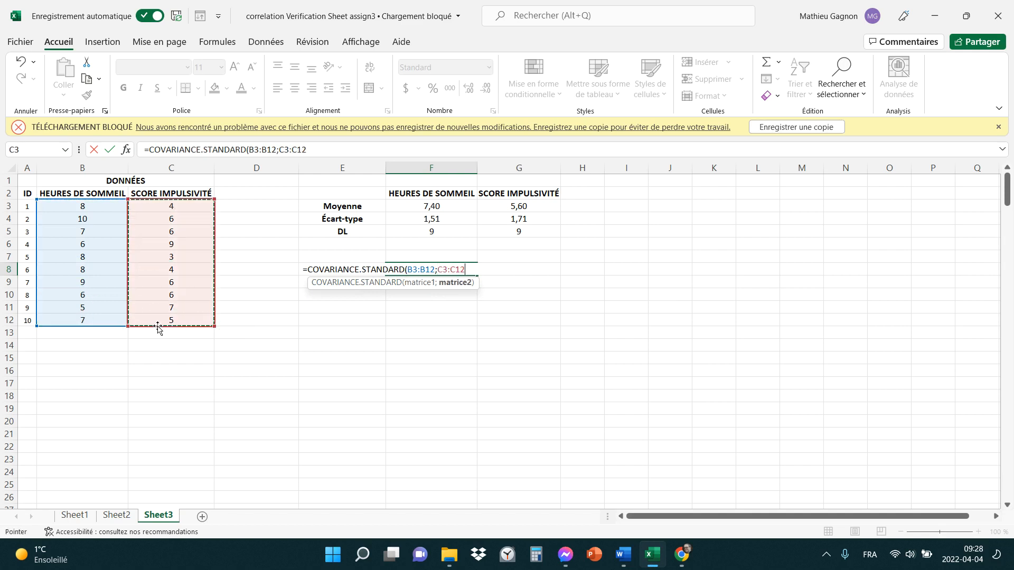
key(Return)
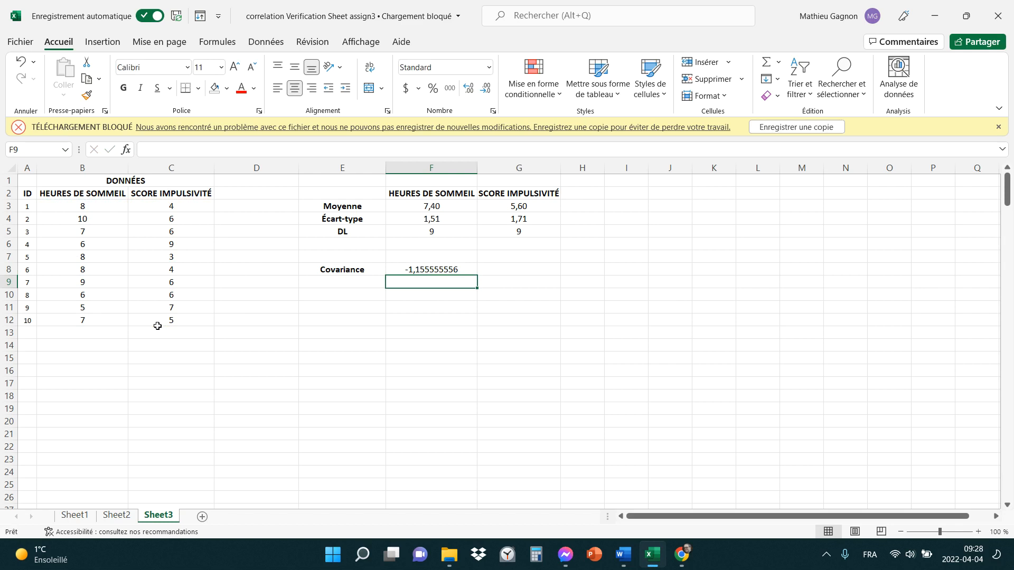
Reduce the covariance in F8 to two displayed decimal places.
click(429, 270)
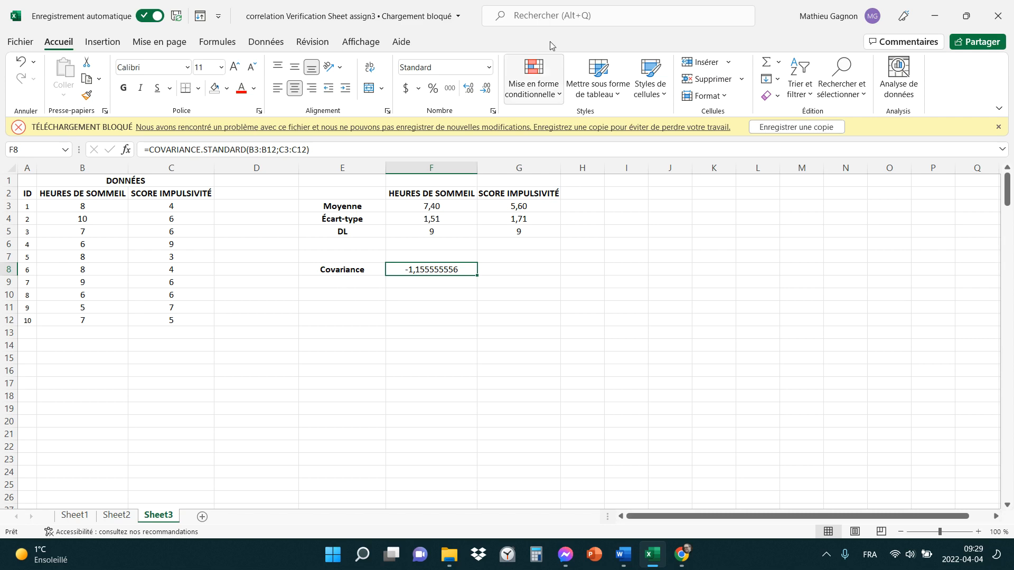
click(490, 84)
click(490, 84)
click(489, 85)
click(489, 85)
click(488, 85)
click(488, 86)
click(488, 85)
click(488, 85)
click(489, 86)
click(469, 88)
click(470, 88)
click(651, 305)
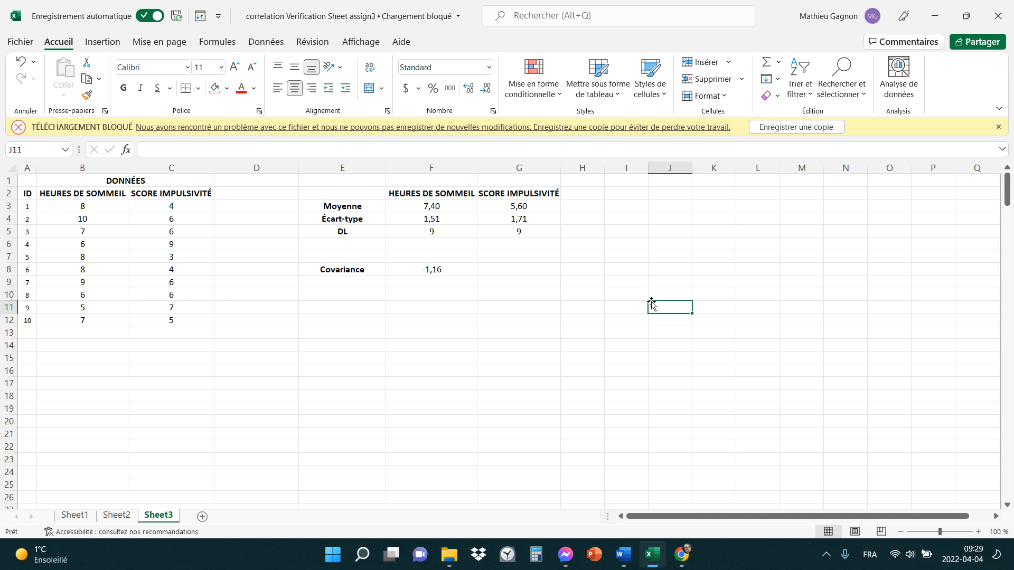
Calculate the correlation of B3:B12 with C3:C12 in E9 using the COEFFICIENT.CORRELATION function.
click(342, 280)
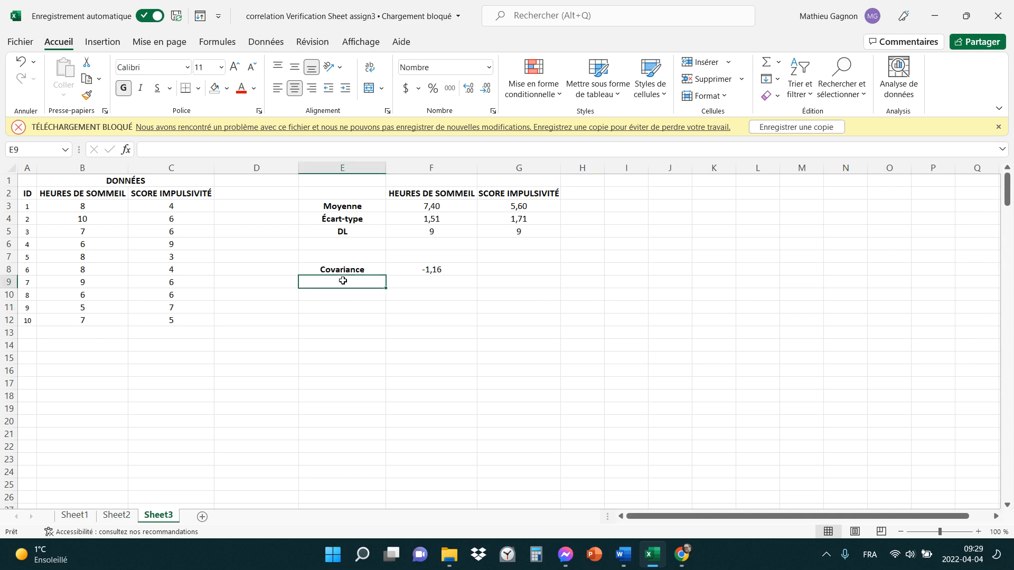
text(=corr)
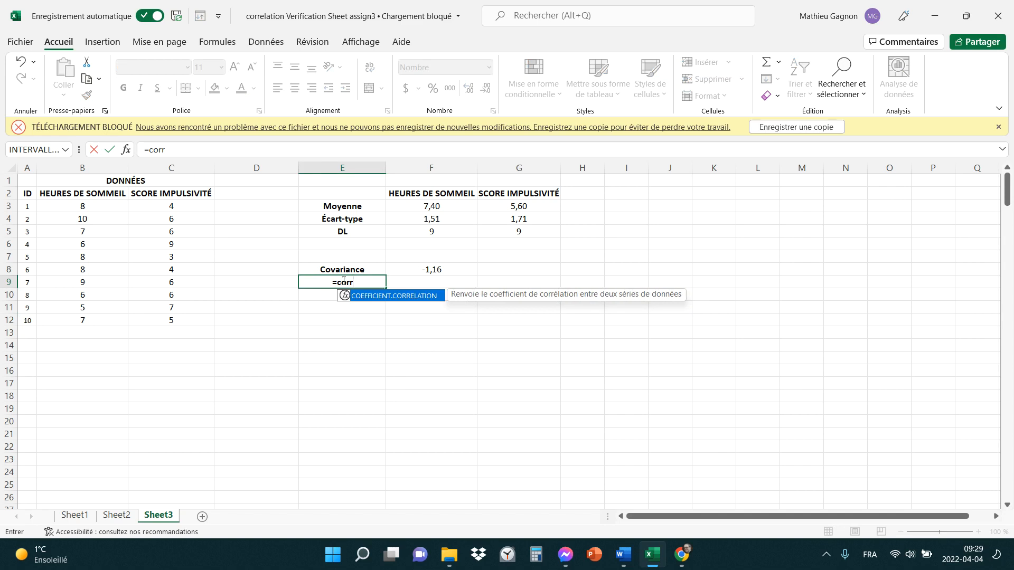
double_click(384, 300)
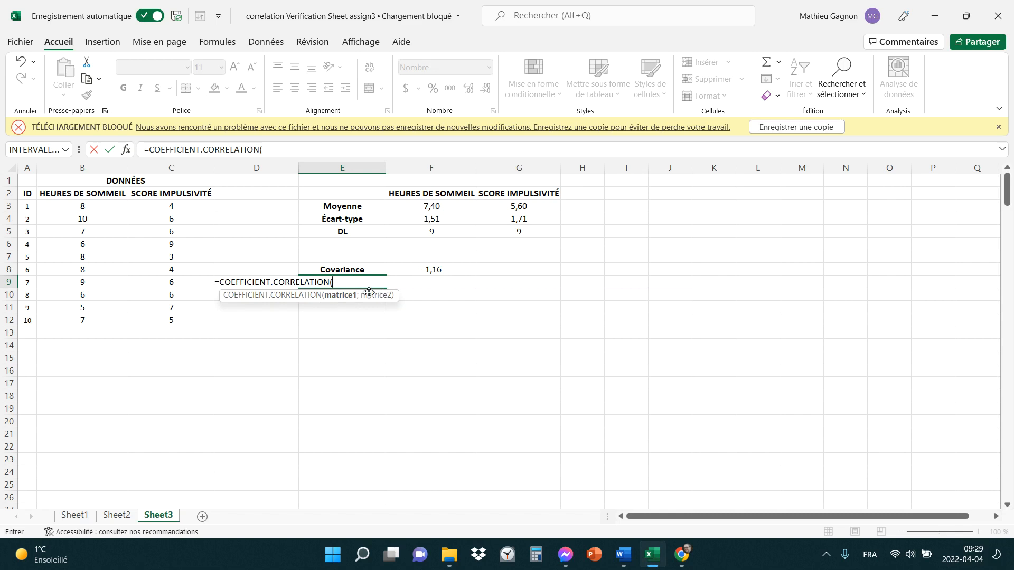
drag(82, 207, 86, 318)
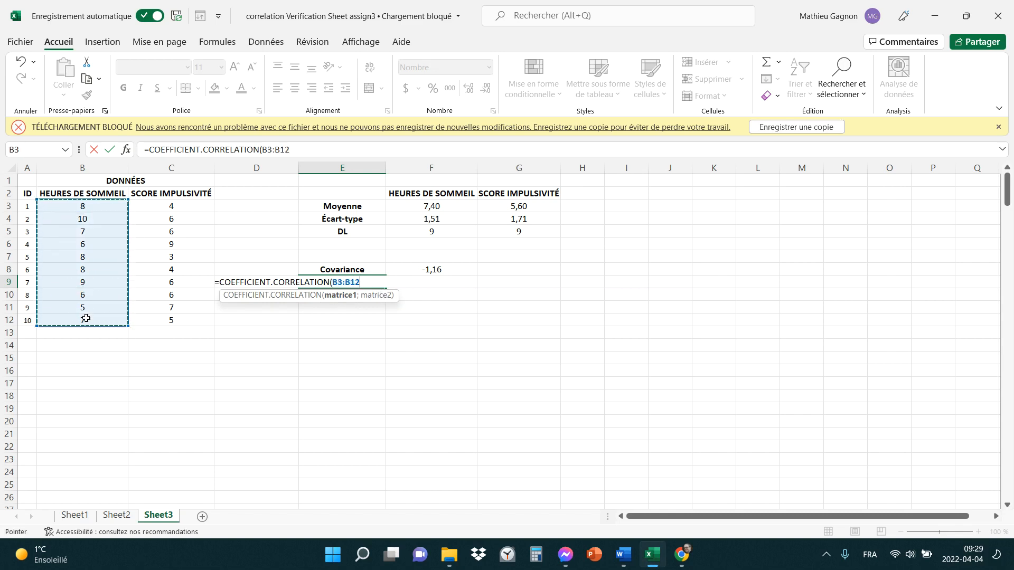
text(;)
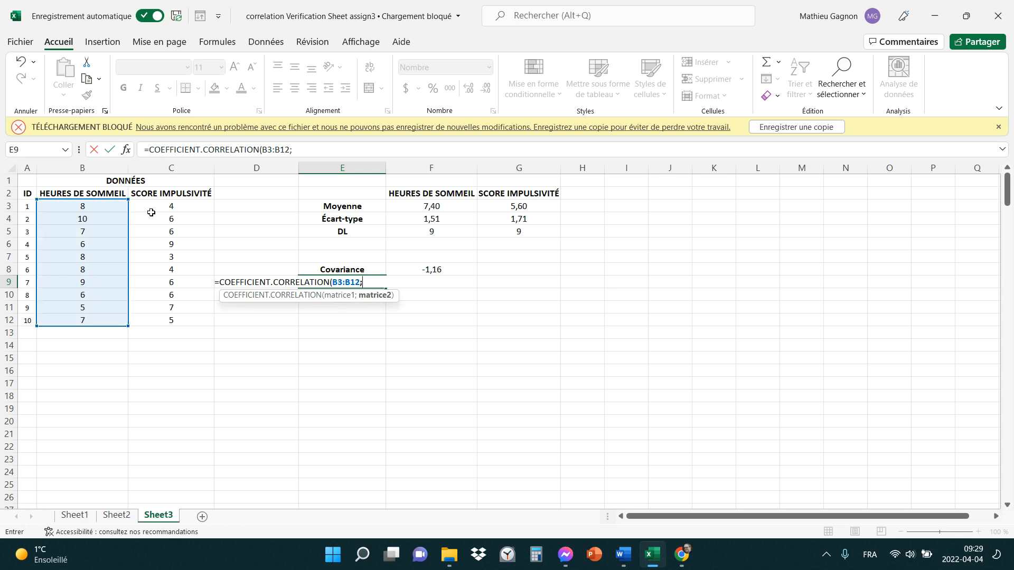
drag(152, 209, 158, 320)
key(Return)
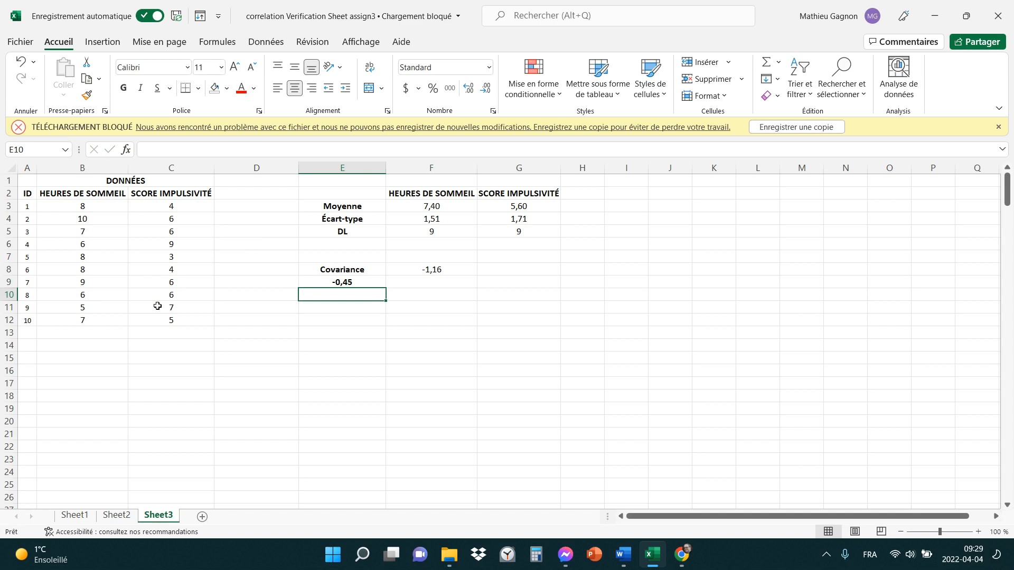
Replace the correlation formula in E9 with the label Corrélation.
double_click(352, 282)
drag(396, 282, 164, 289)
text(C)
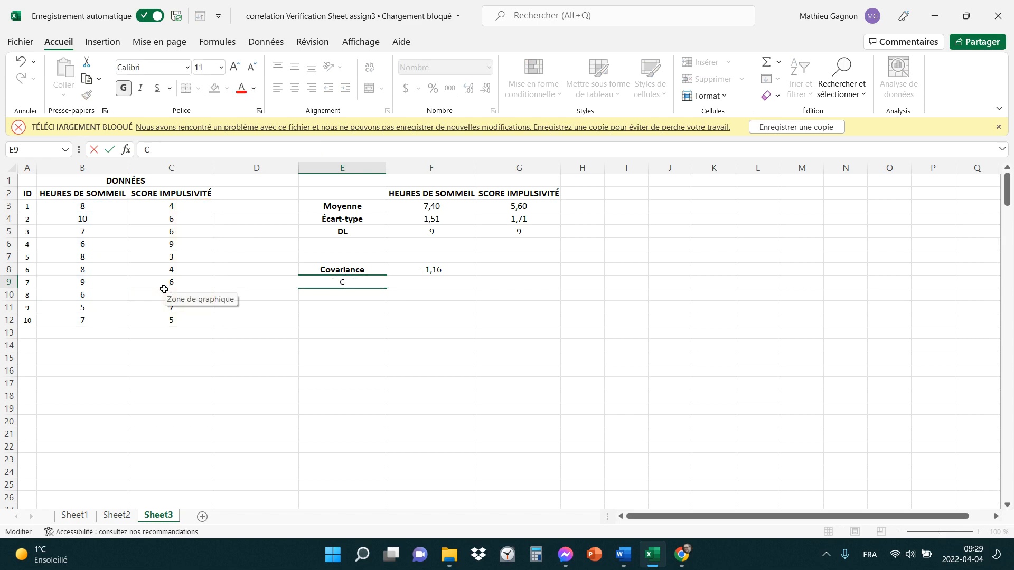
text(orrélation0)
key(BackSpace)
click(509, 342)
Calculate the correlation of sleep hours and impulsivity scores in F9 with =COEFFICIENT.CORRELATION(B3:B12;C3:C12).
click(416, 283)
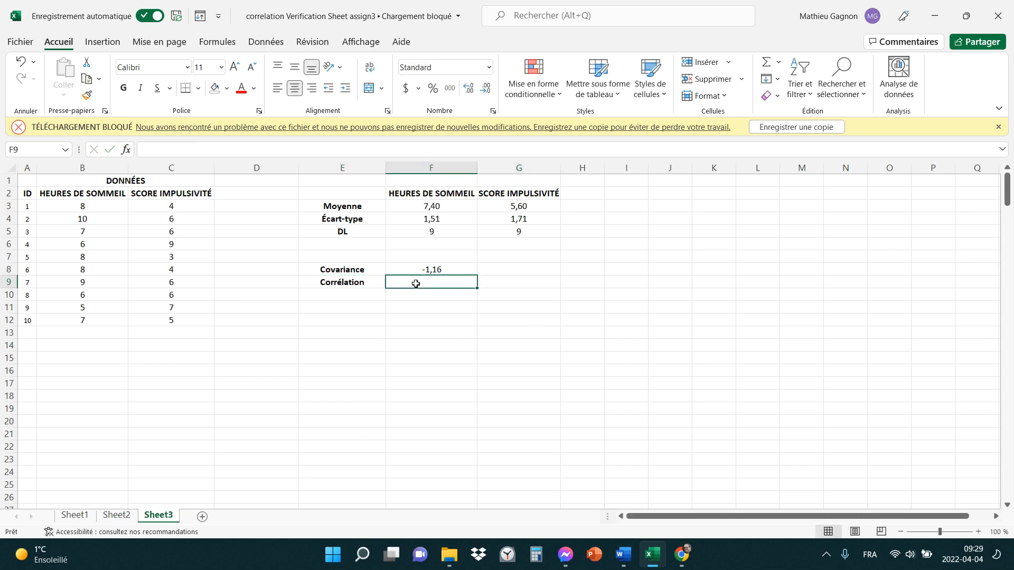
text(=corr)
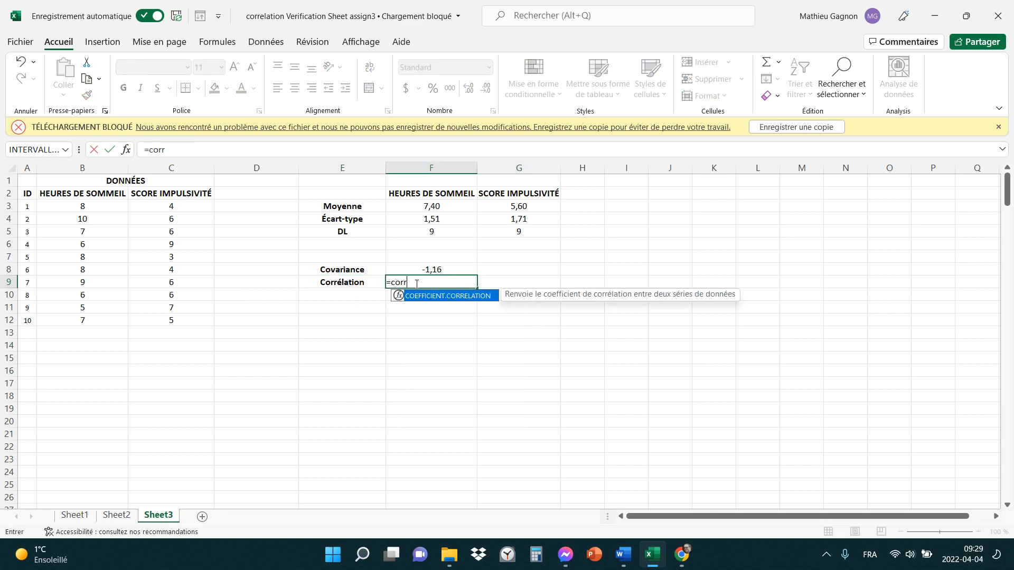
double_click(436, 296)
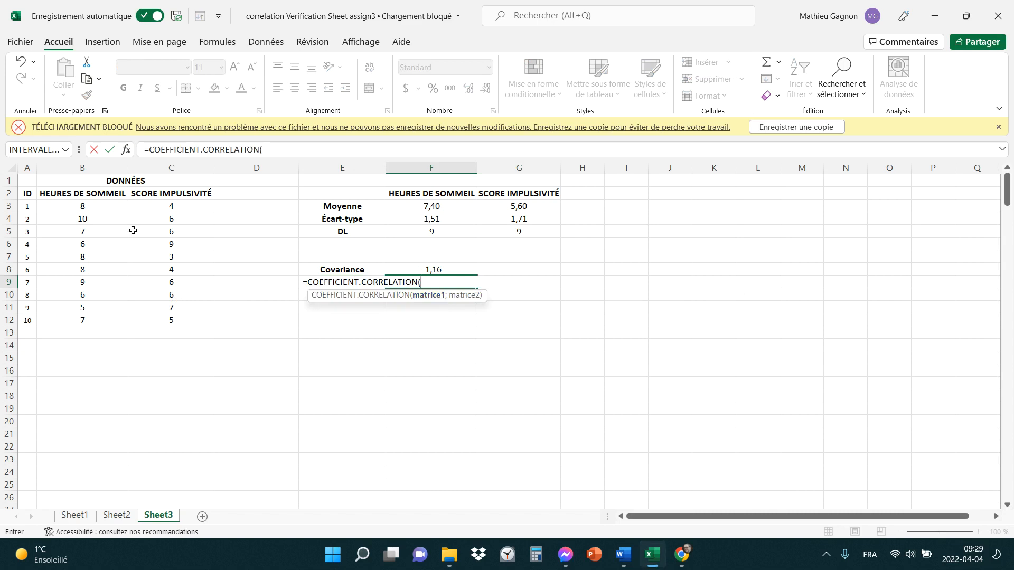
drag(83, 210, 84, 322)
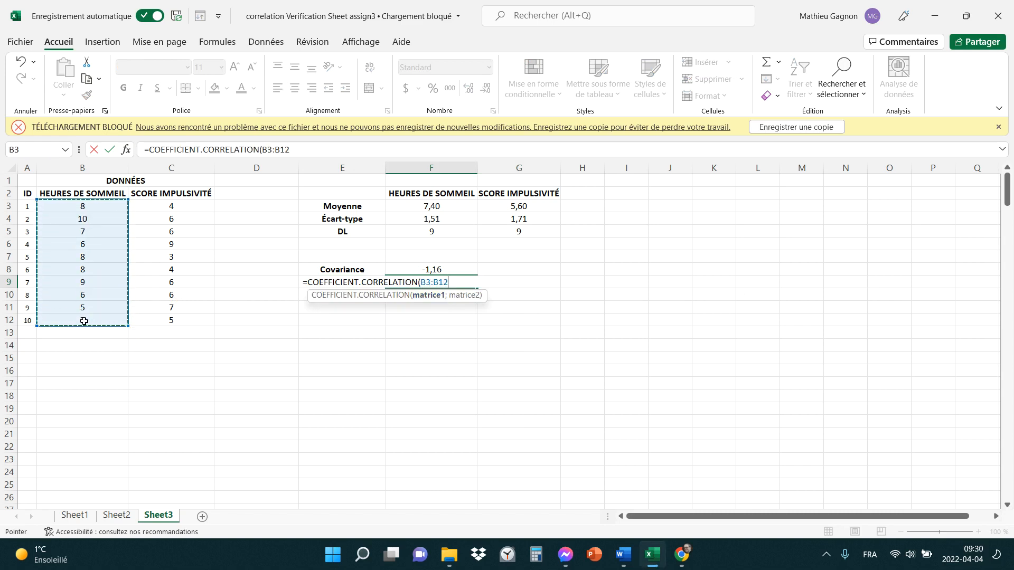
text(;)
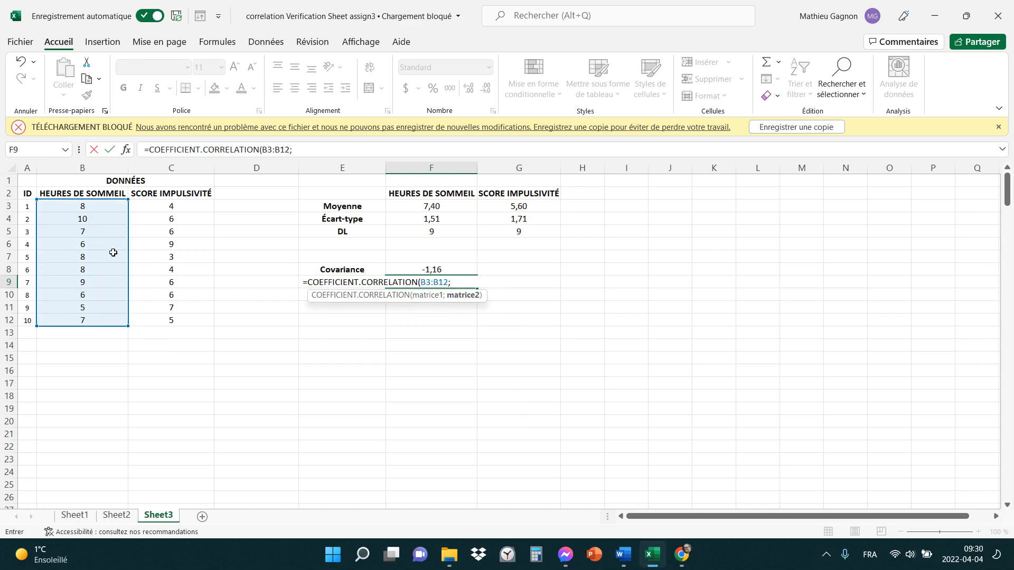
click(161, 210)
drag(162, 210, 156, 316)
text())
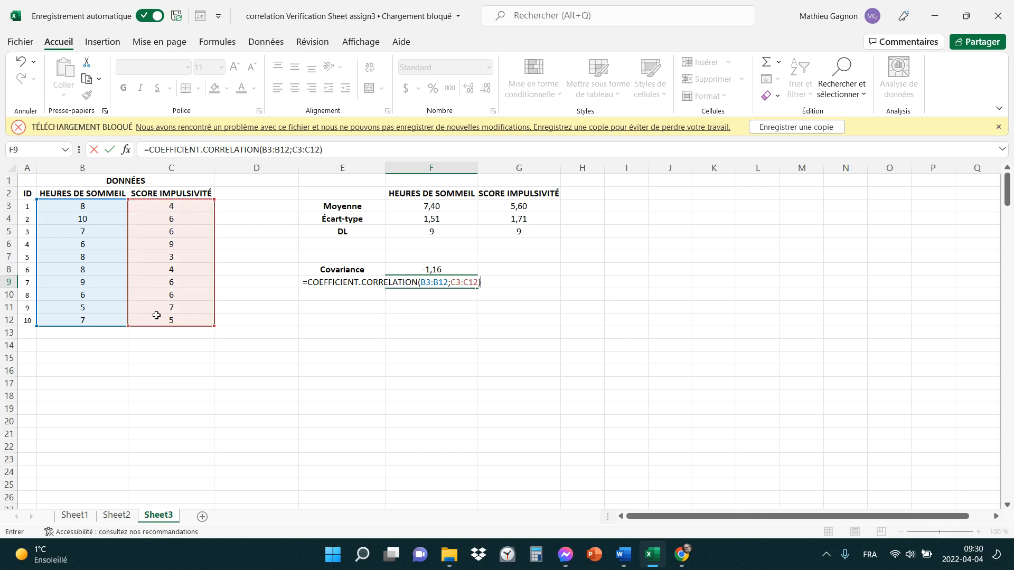
key(Return)
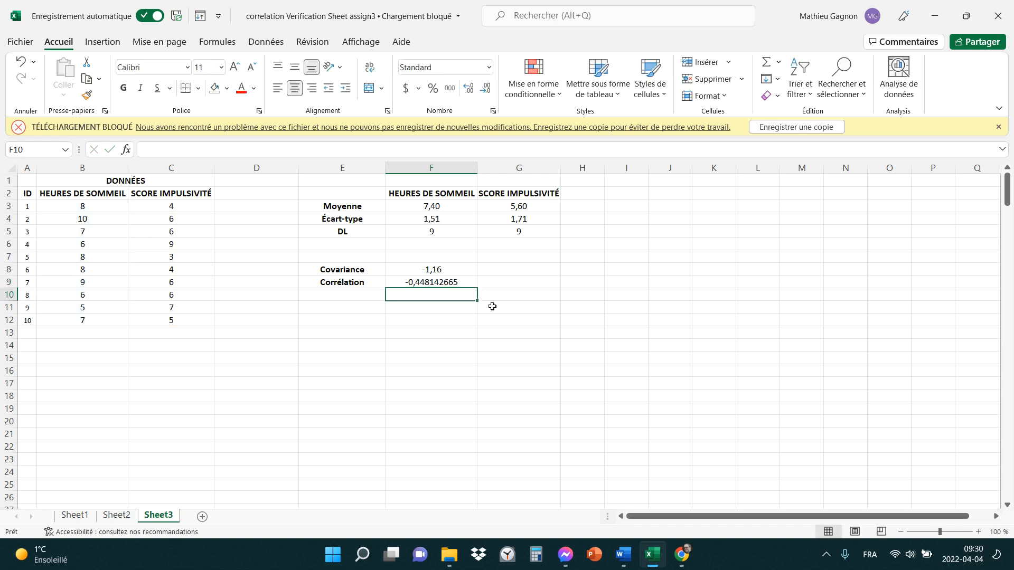
Reduce the correlation in F9 to two displayed decimal places.
click(450, 285)
click(485, 88)
click(486, 87)
click(485, 88)
click(486, 87)
click(485, 88)
click(486, 88)
click(485, 87)
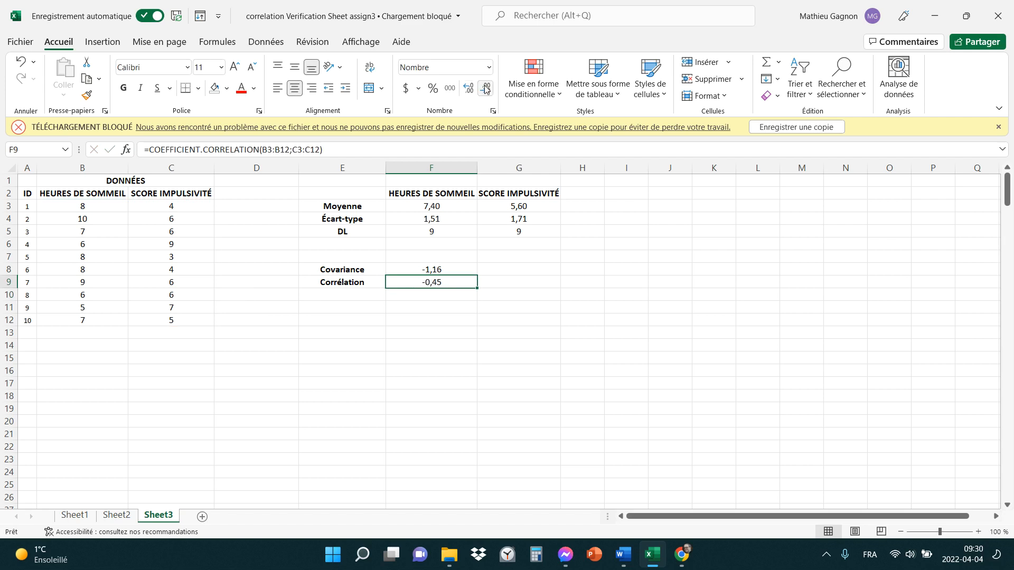
click(594, 271)
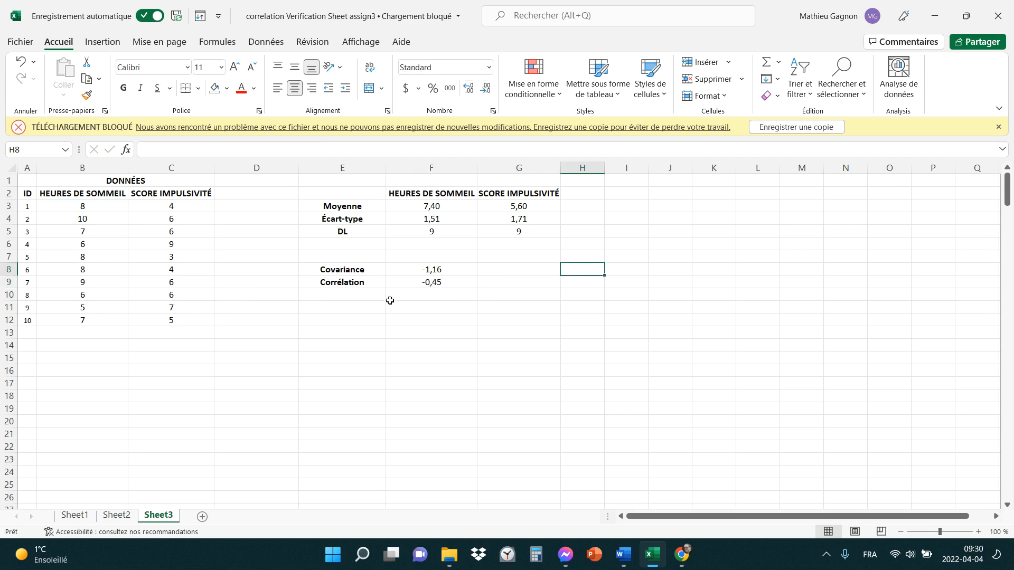
Enter a second label Corrélation in E10 and make it bold.
click(349, 294)
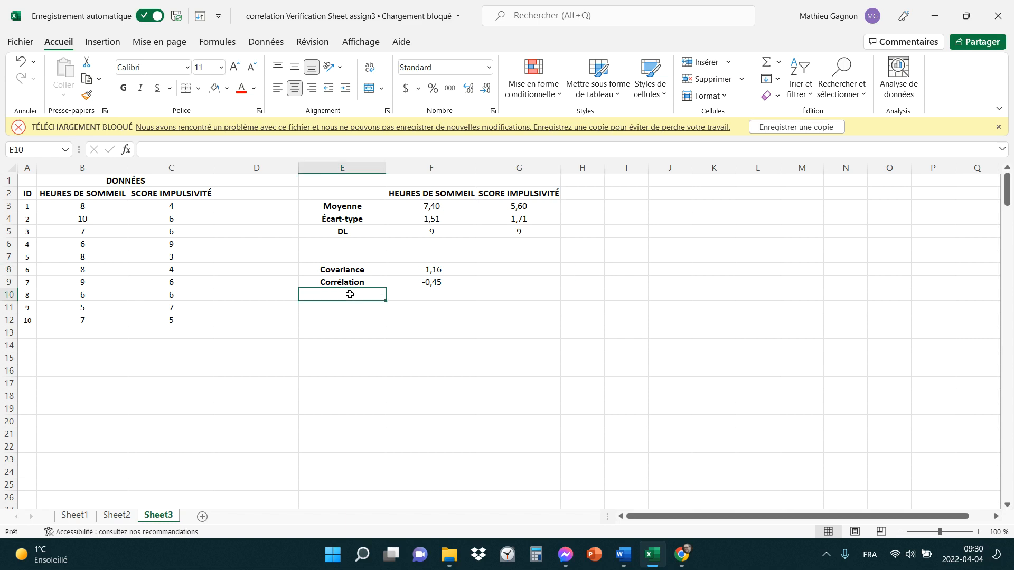
text(Corrélation)
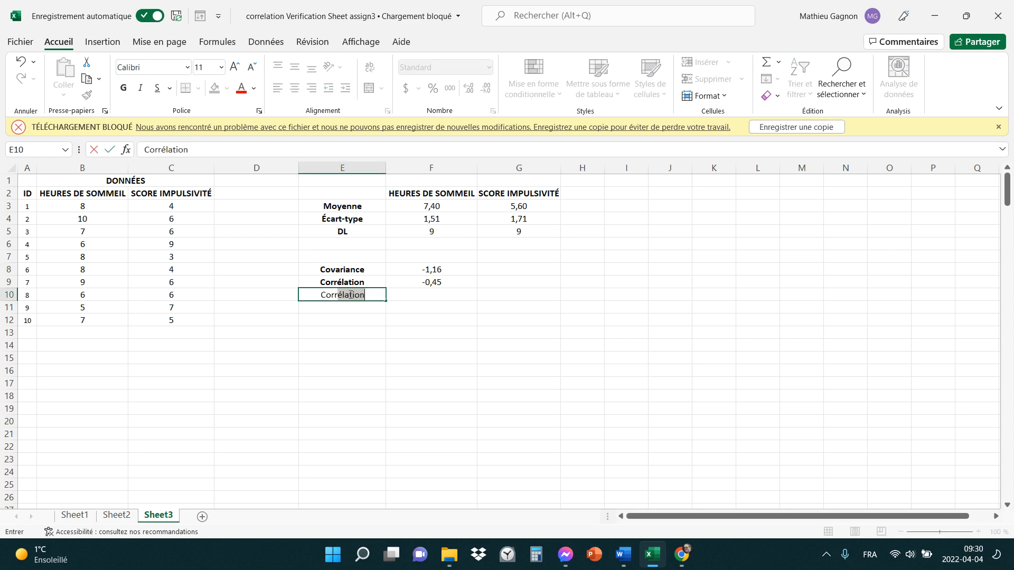
key(Tab)
click(351, 294)
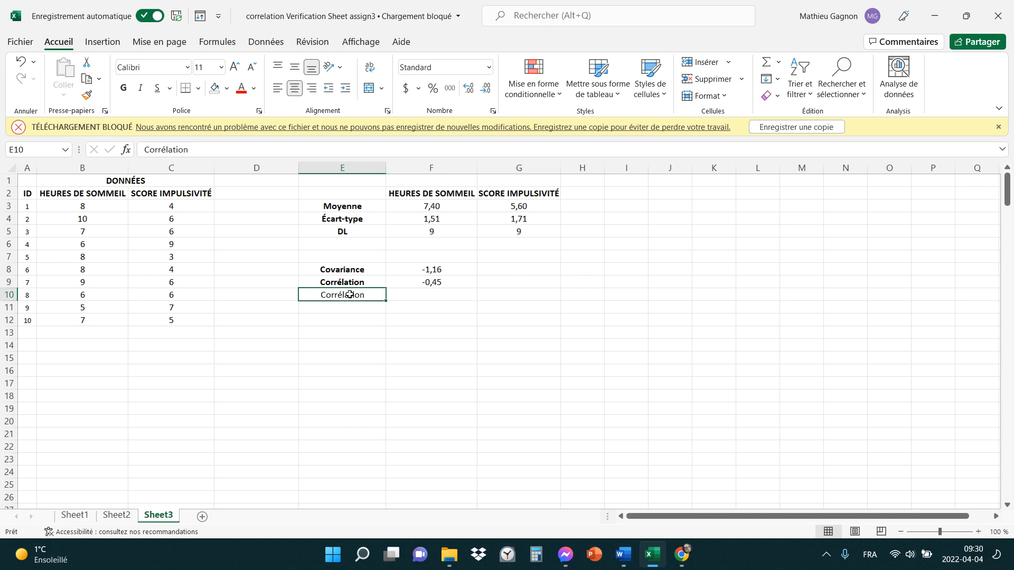
click(123, 88)
click(564, 266)
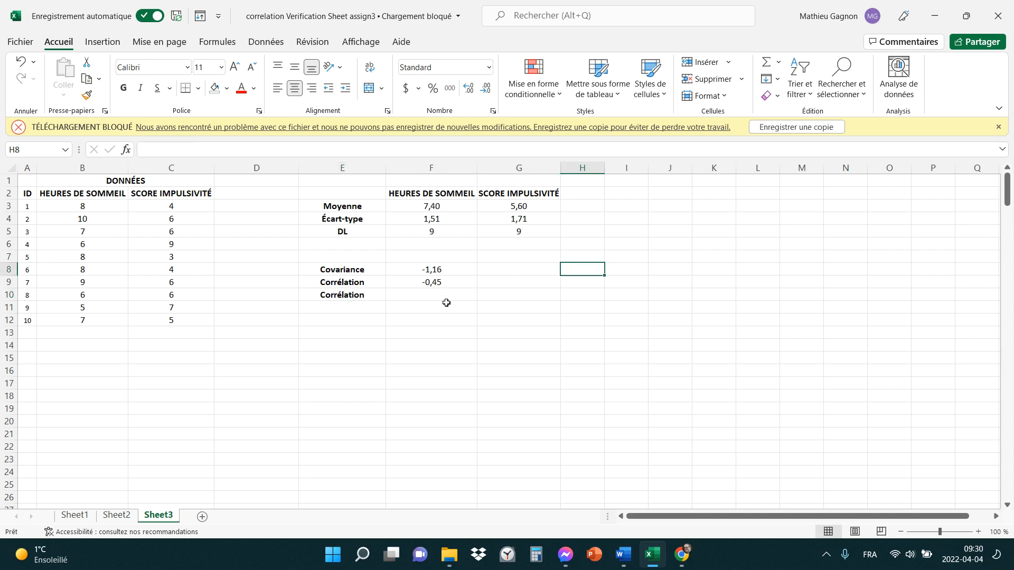
Calculate the correlation manually in F10 from the covariance and both standard deviations with =F8/(F4*G4).
click(427, 296)
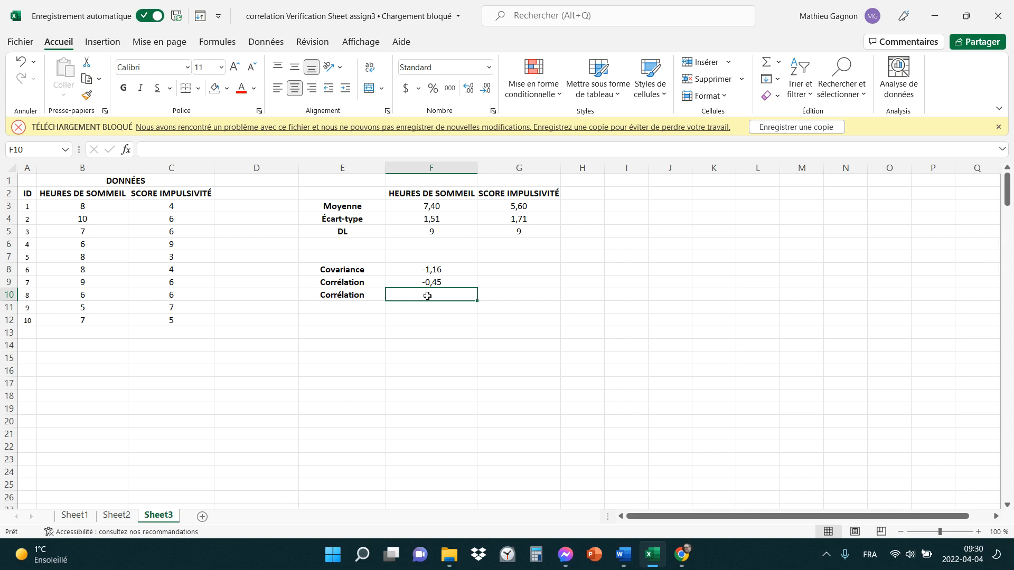
text(=)
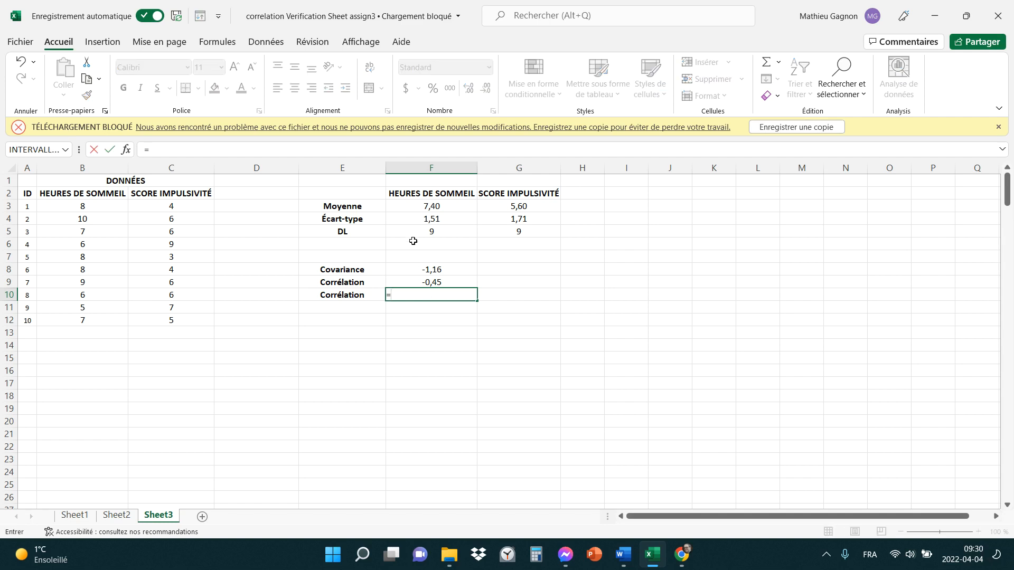
click(439, 270)
text(/()
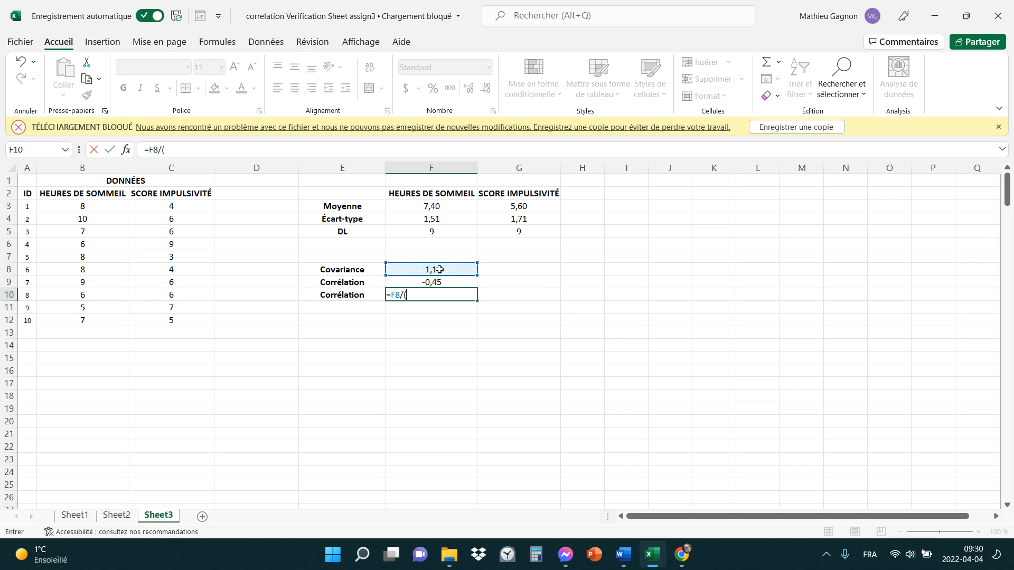
click(434, 218)
text(*)
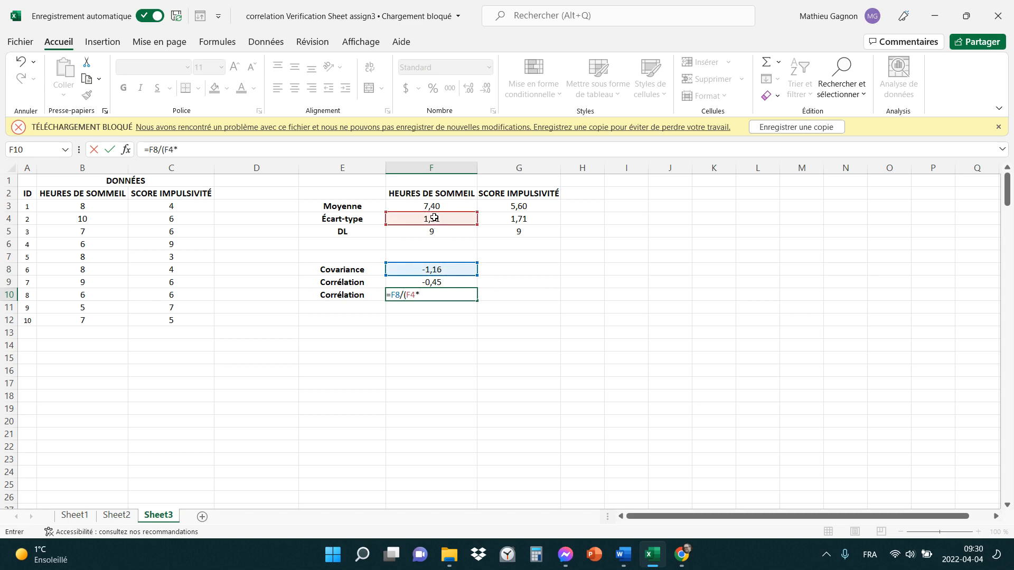
click(499, 220)
text())
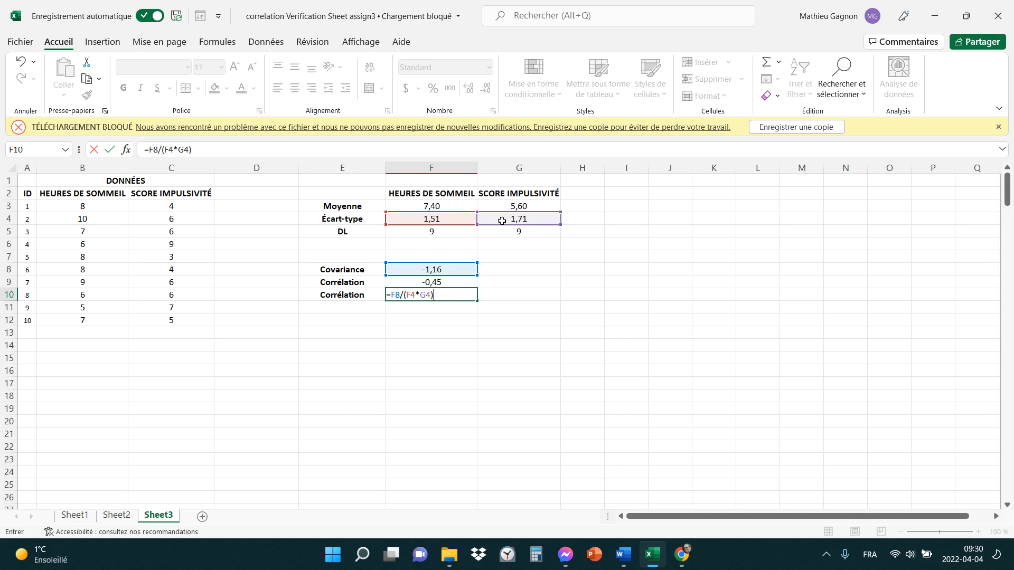
key(Return)
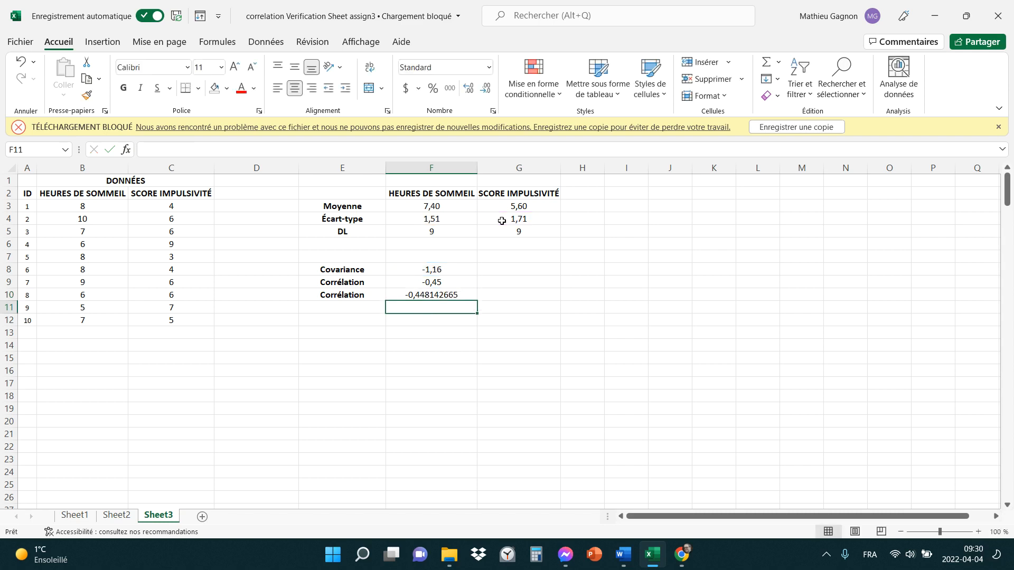
Reduce the manually computed correlation in F10 to two displayed decimal places.
click(465, 296)
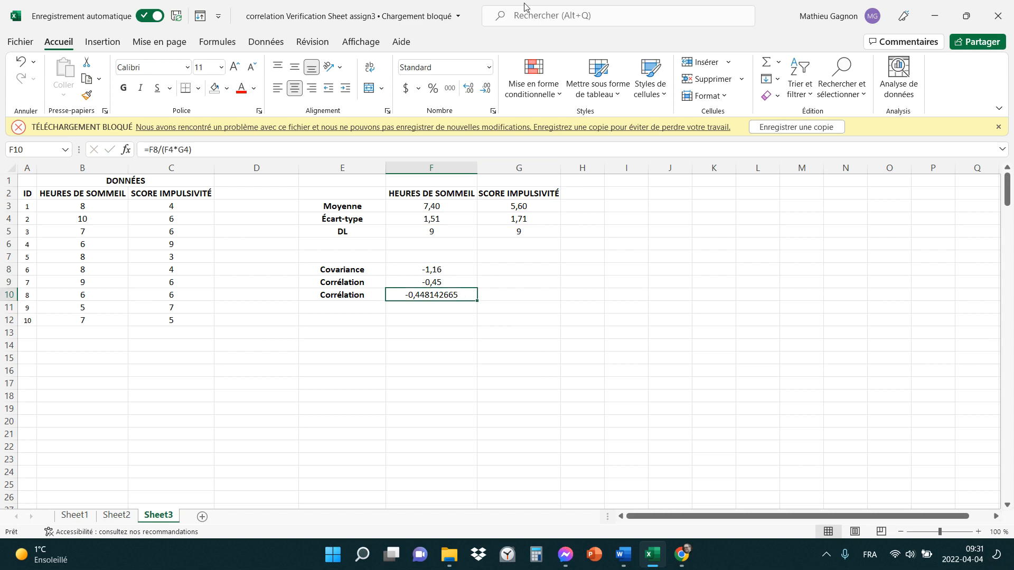
click(485, 88)
click(486, 89)
click(485, 88)
click(485, 89)
click(485, 88)
click(486, 88)
click(486, 88)
click(641, 281)
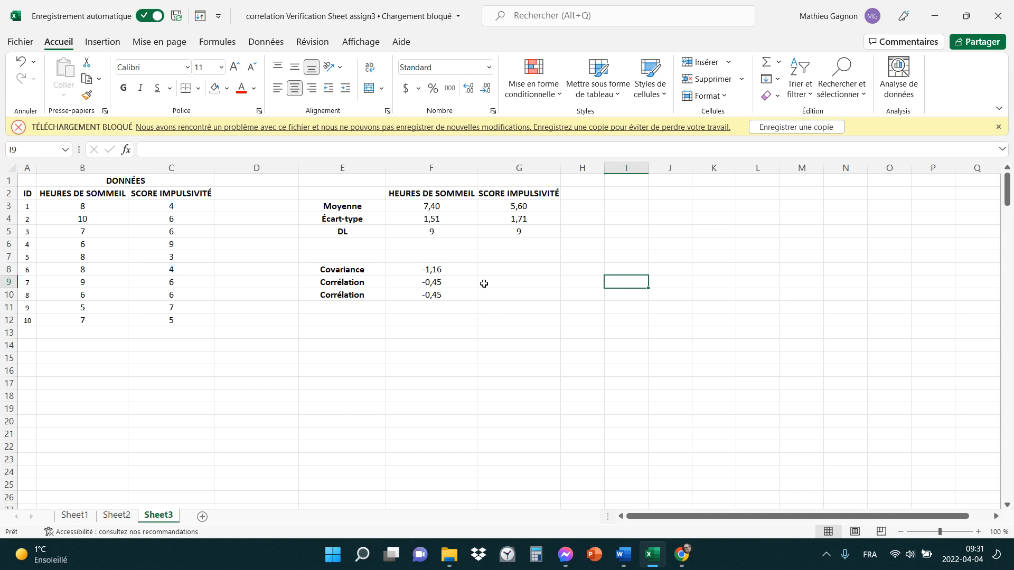
click(359, 281)
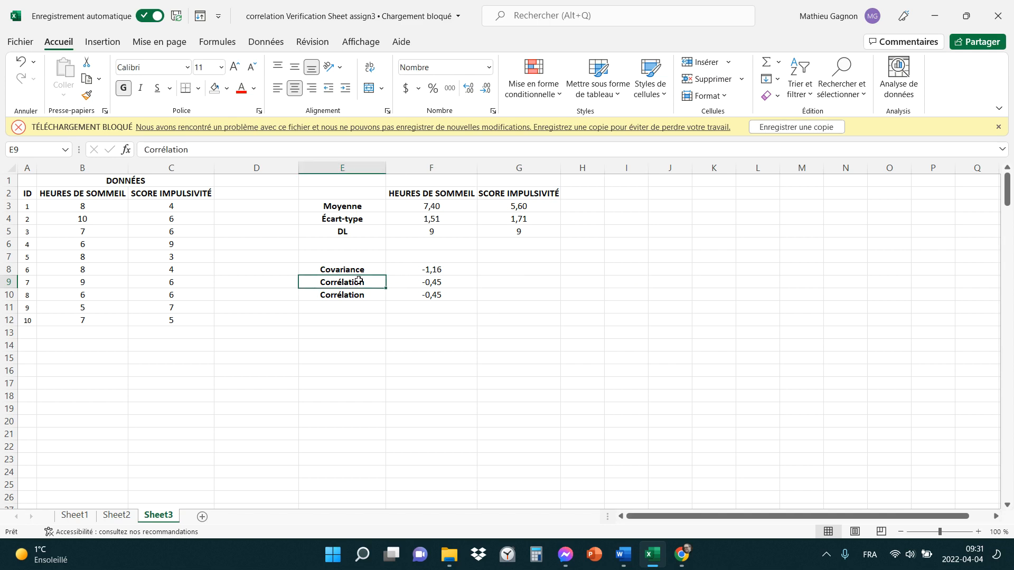
click(421, 284)
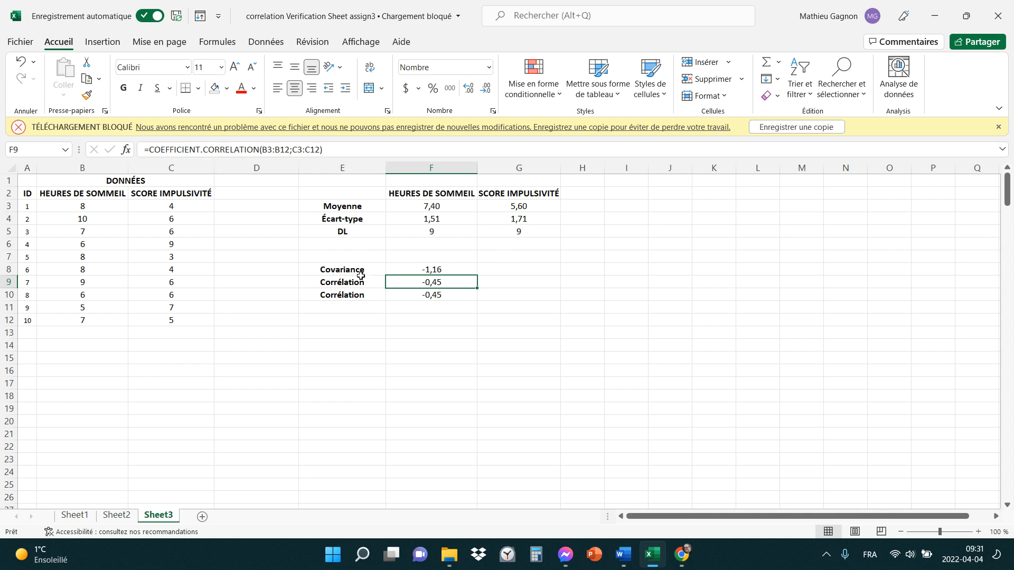
right_click(424, 300)
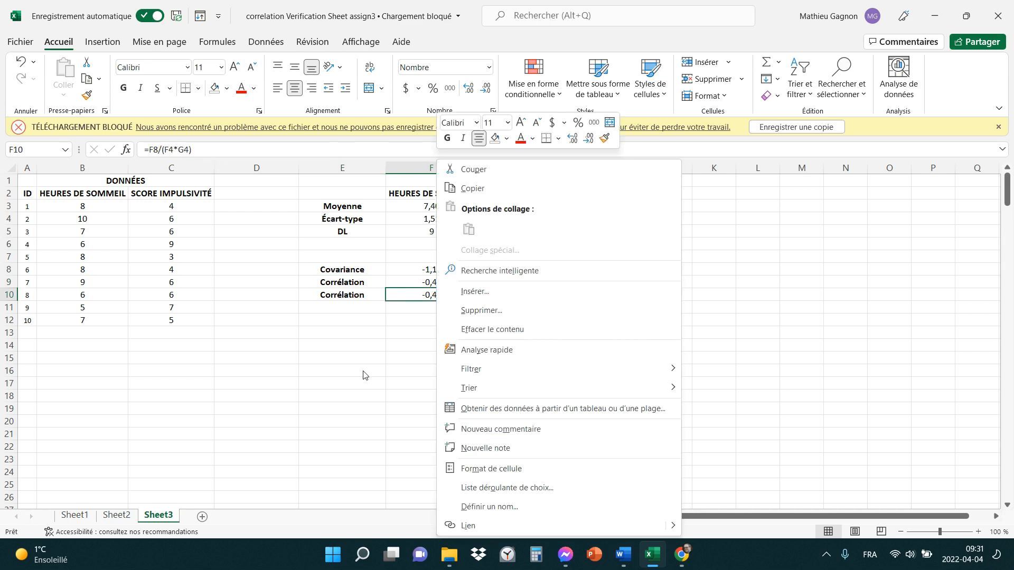
click(364, 387)
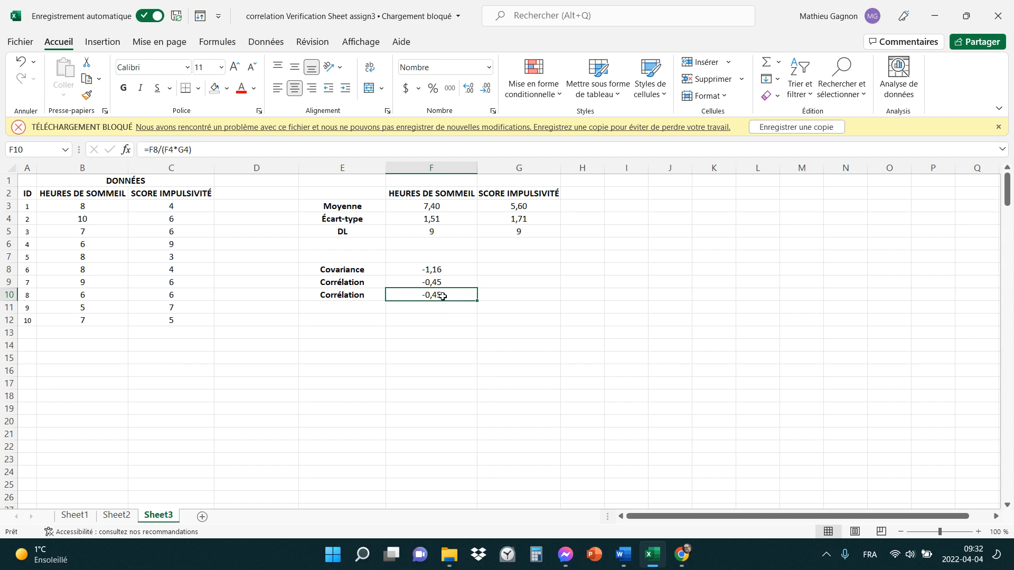
double_click(517, 395)
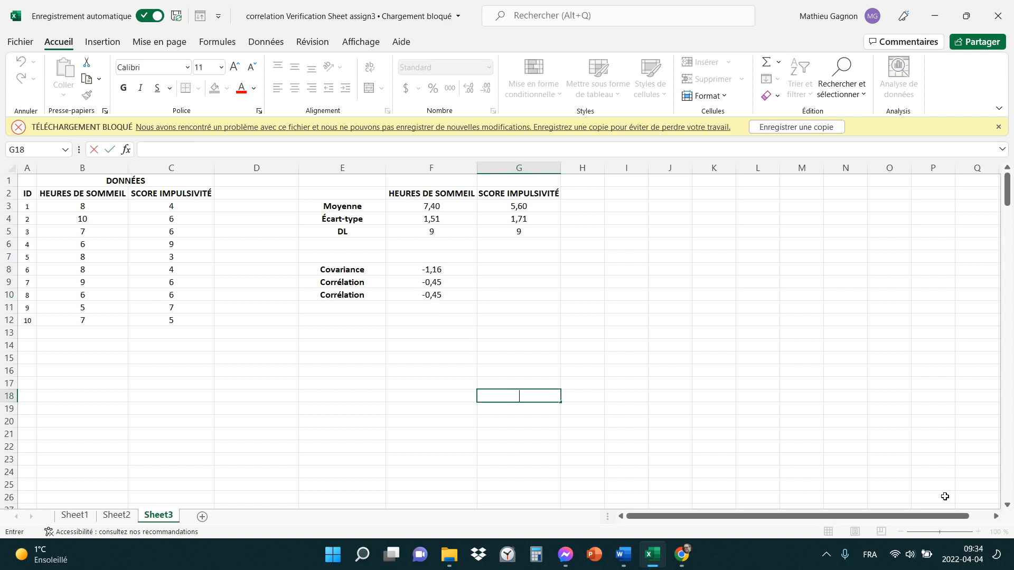
click(825, 555)
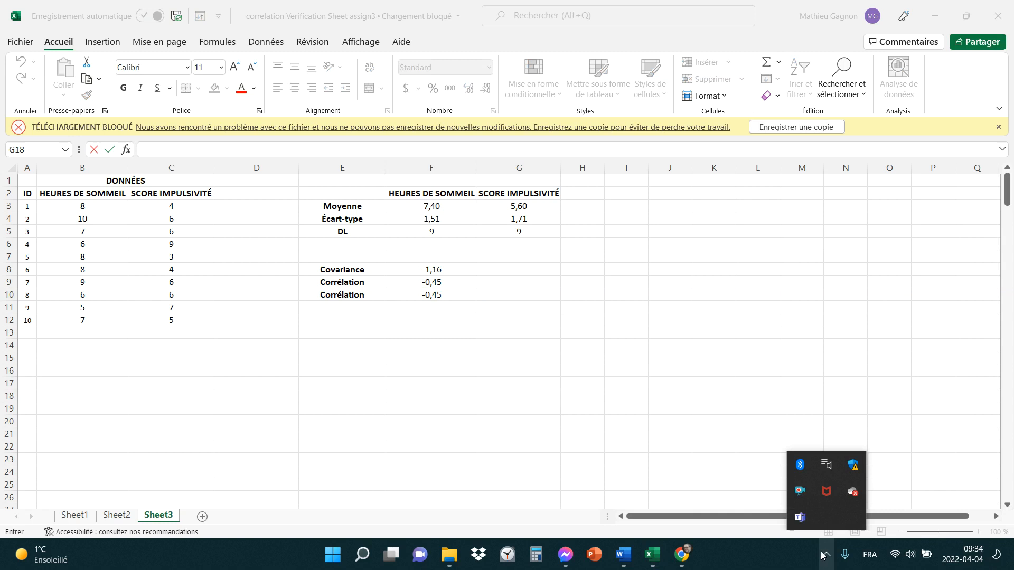
click(588, 379)
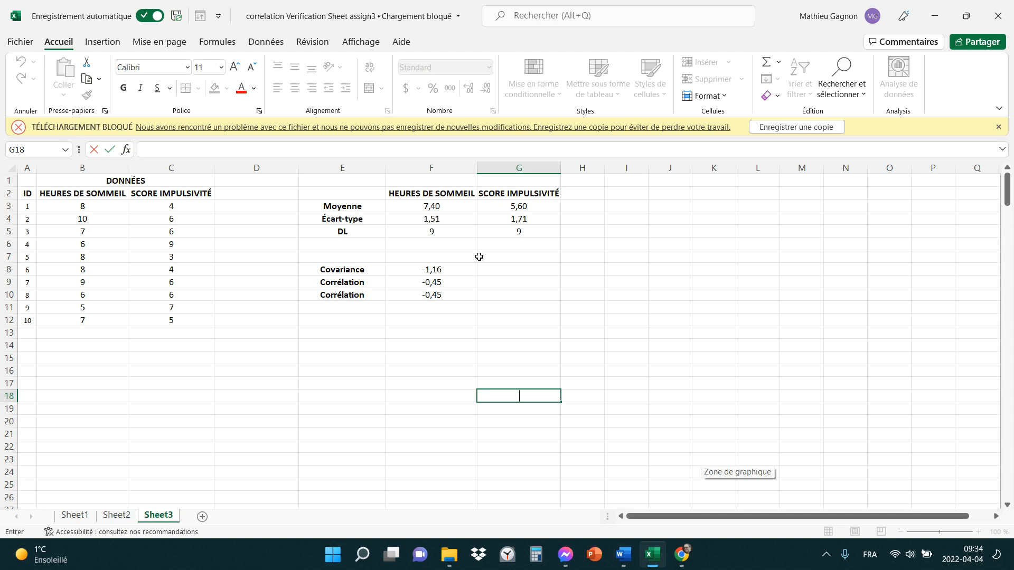
click(444, 295)
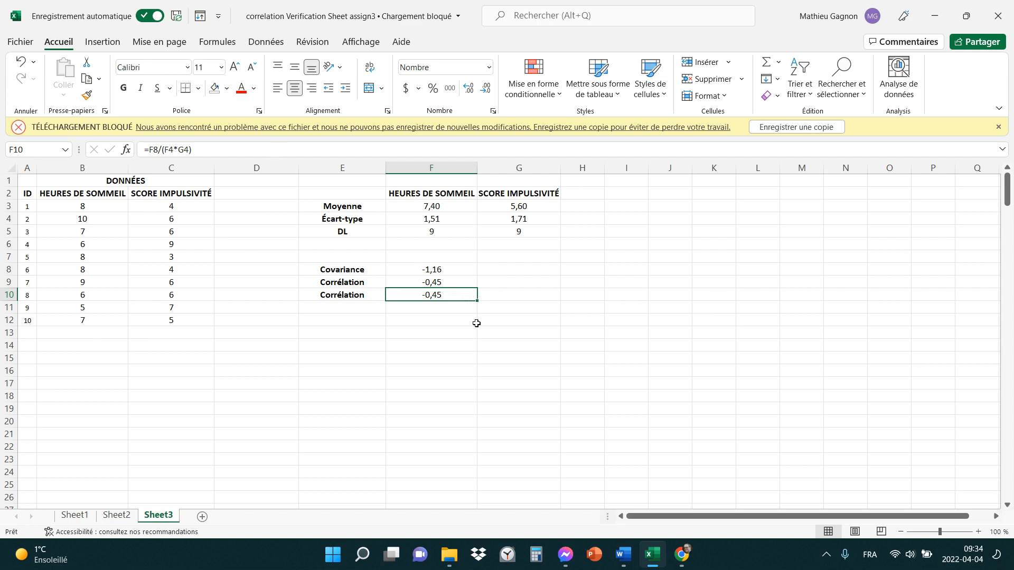
click(633, 195)
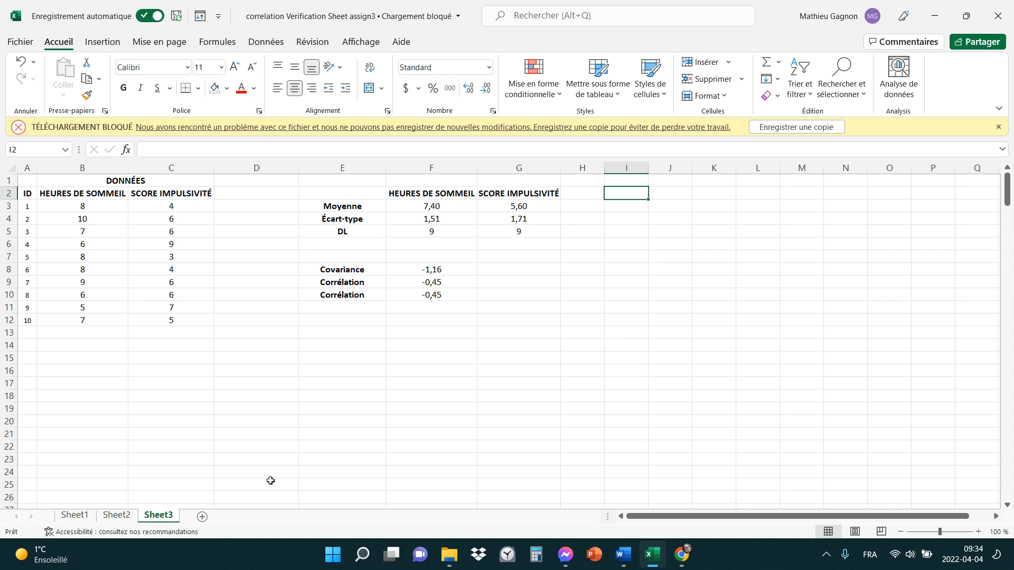
Insert a markers-only scatter chart of the data in B3:C12 and place it beside the summary table, starting near column I.
drag(82, 206, 162, 316)
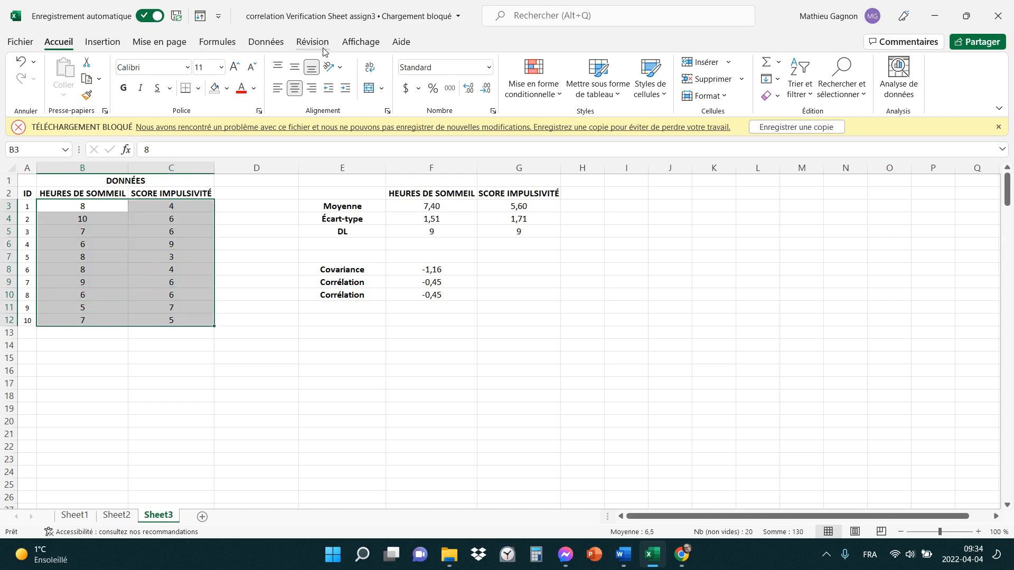
click(106, 42)
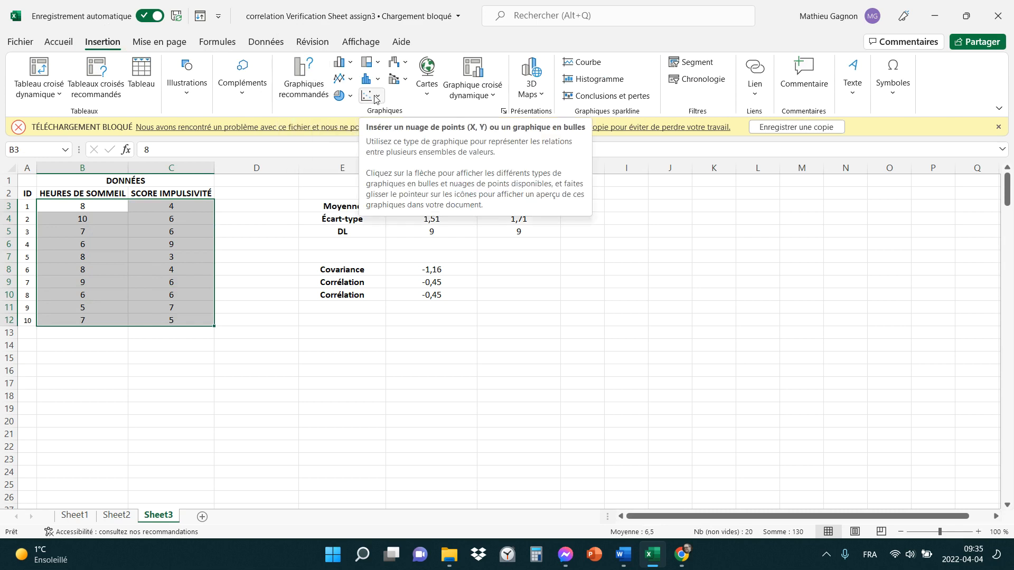
click(311, 79)
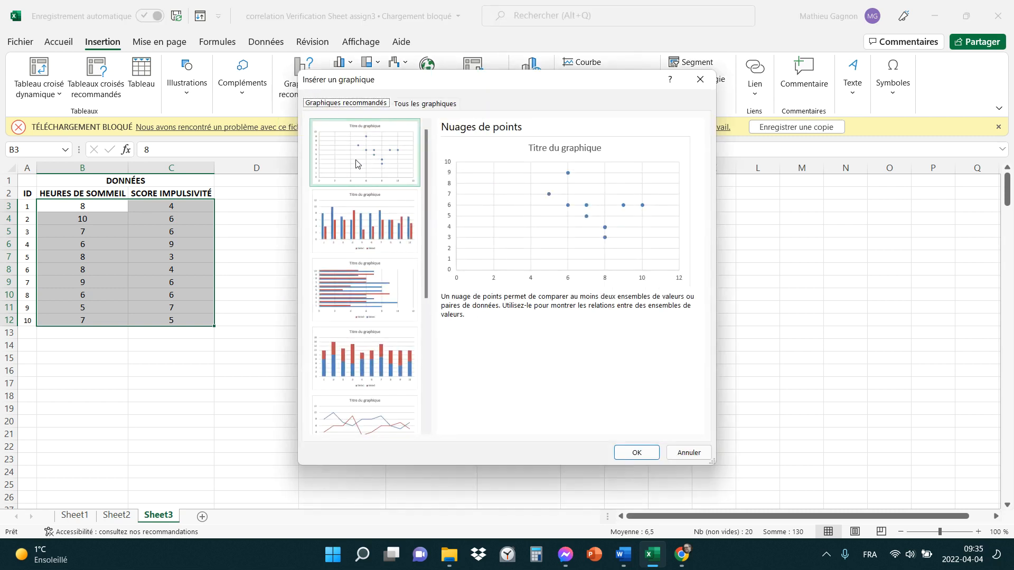
click(701, 79)
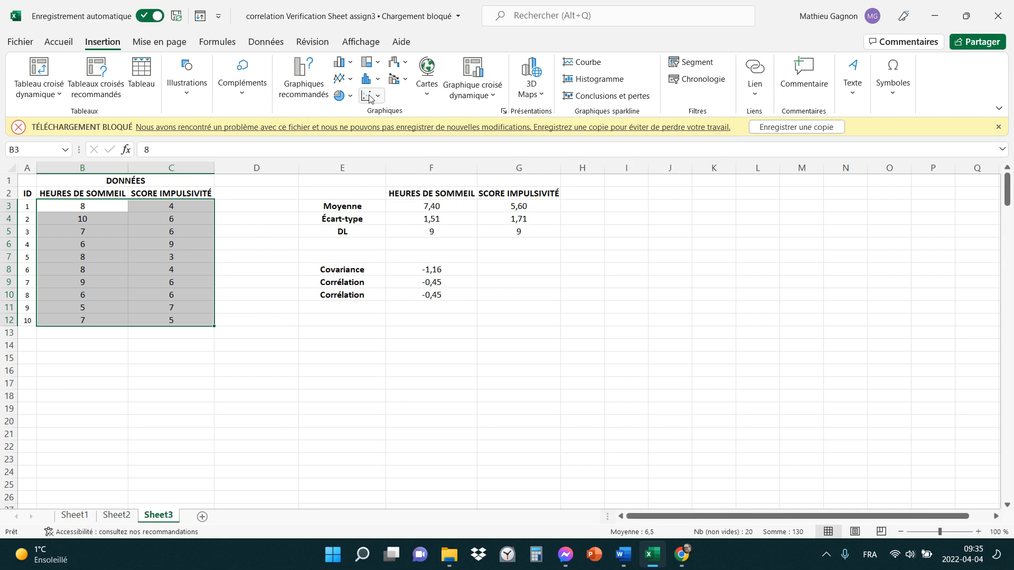
click(370, 98)
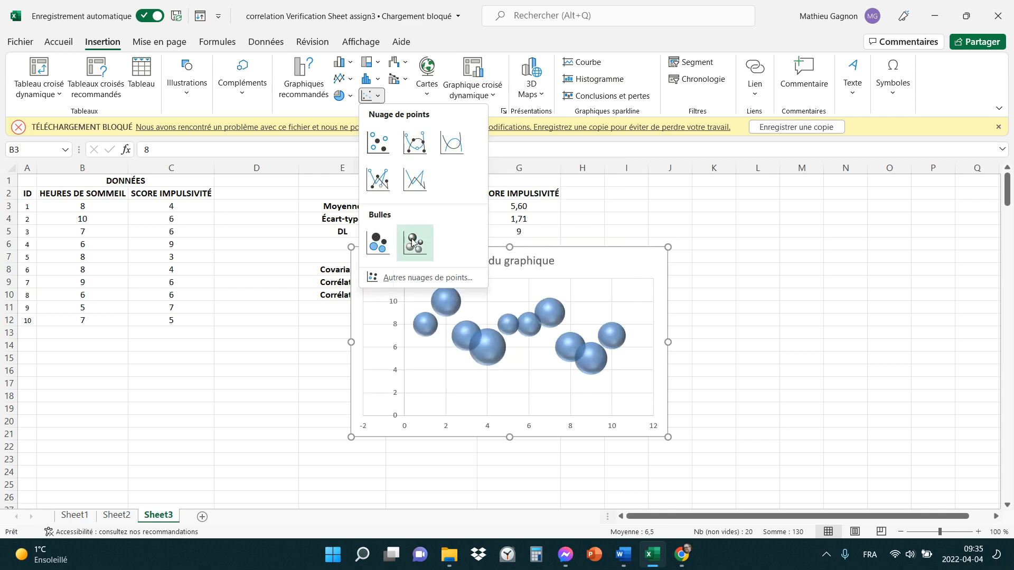
click(379, 141)
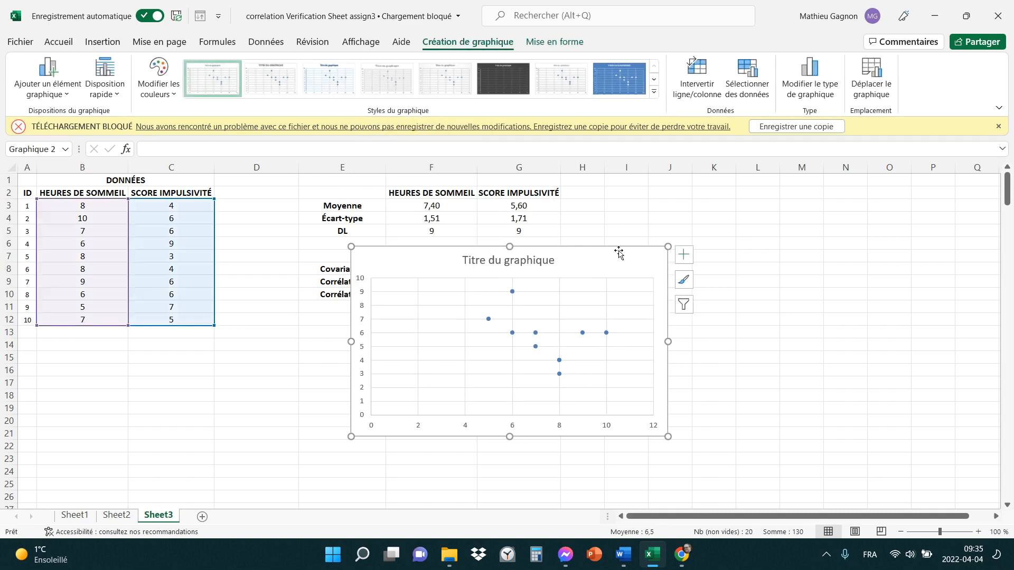
drag(611, 250, 845, 189)
click(766, 419)
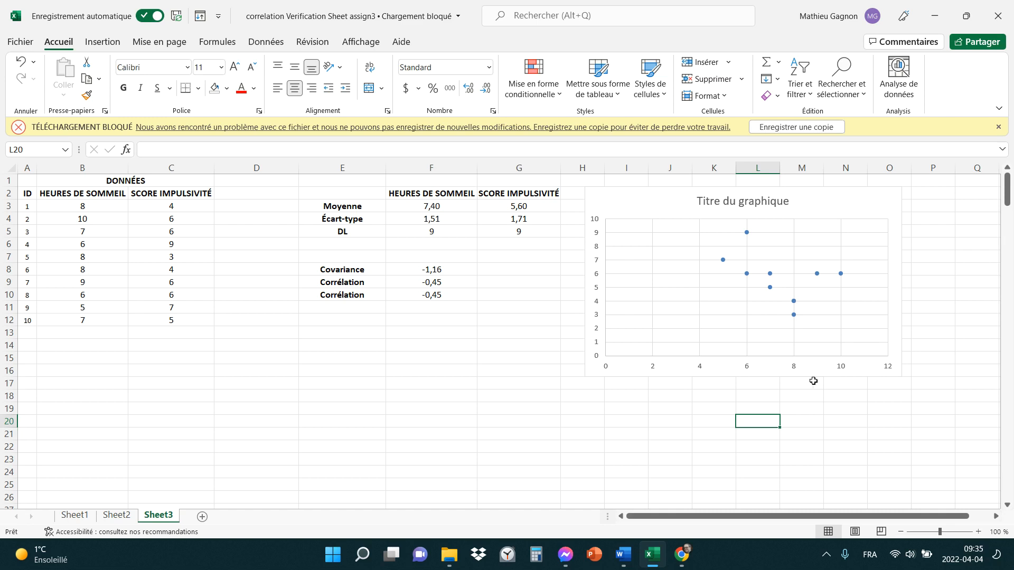
Replace the placeholder chart title with Figure 1, followed by a blank line.
double_click(741, 203)
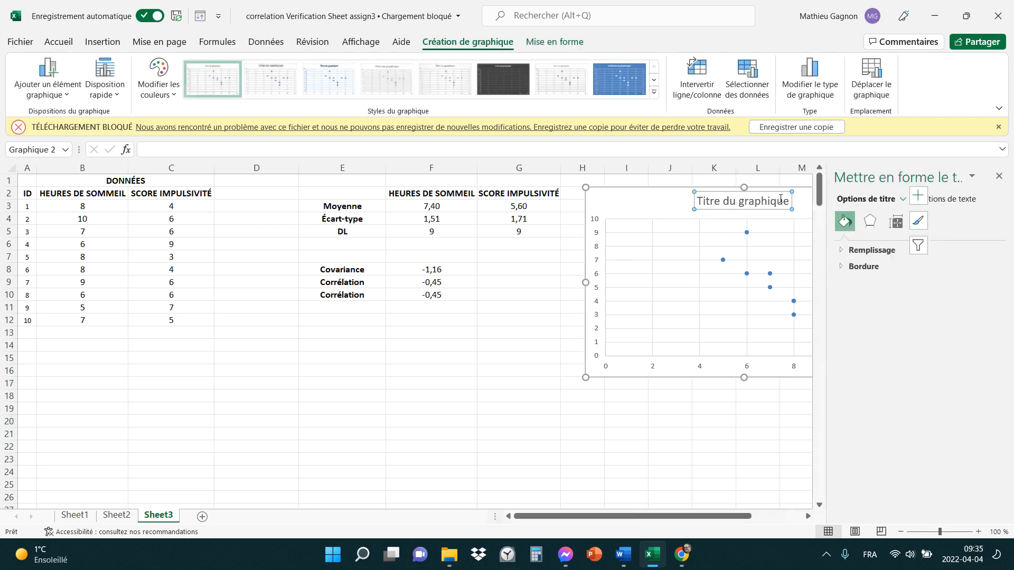
drag(791, 201, 691, 202)
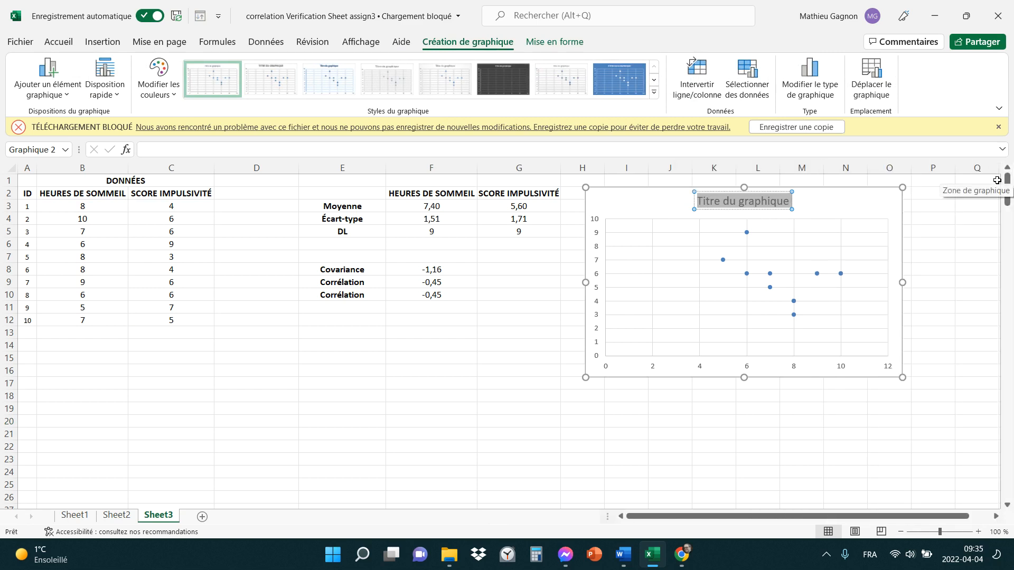
text(Figure 1)
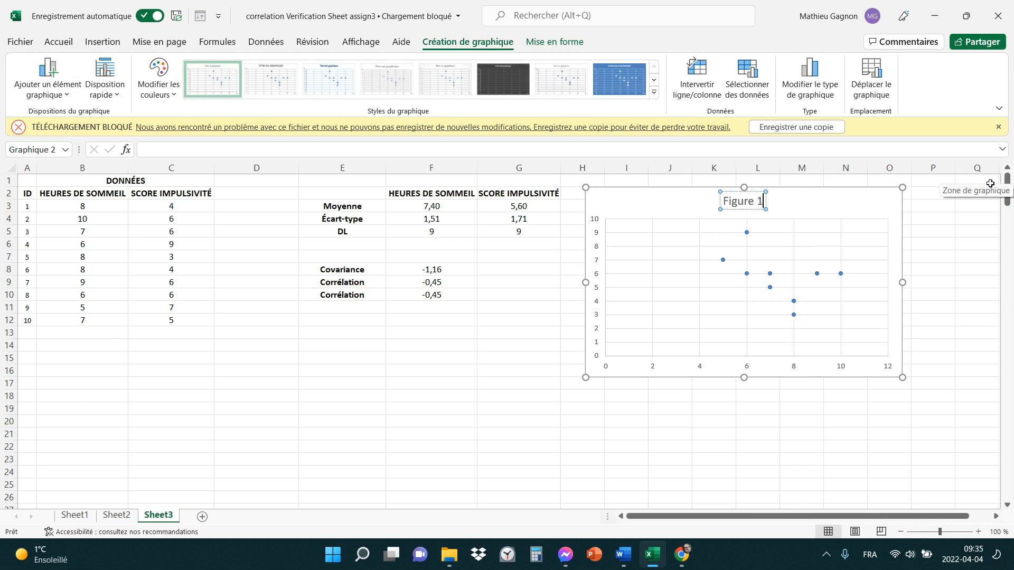
key(Return)
key(Return)
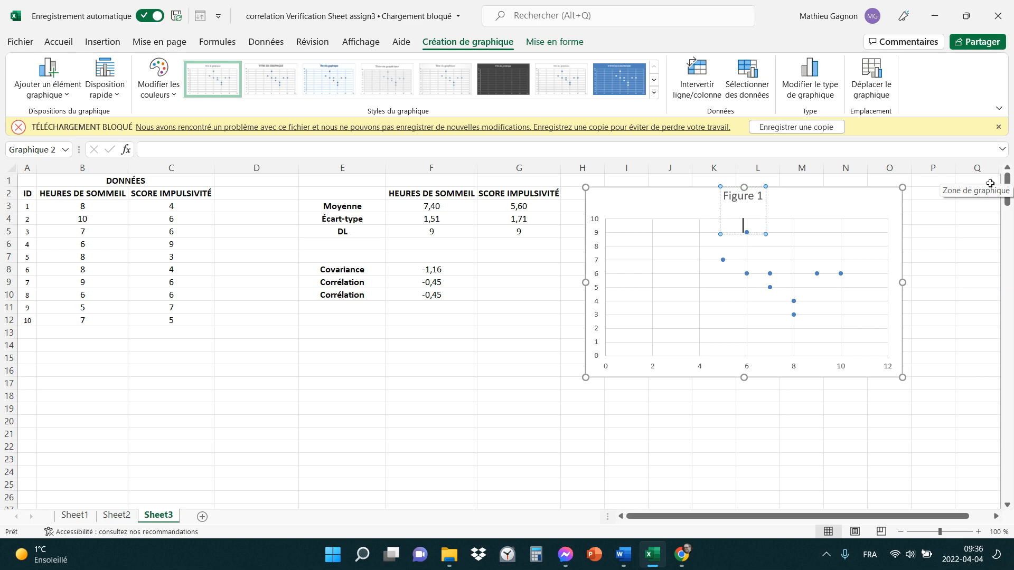
Add the line "Relation entre les heures de sommeil et l'impulsivité" to the chart title below Figure 1.
text(Relation entre les heures de sommeil et l'ipulsi)
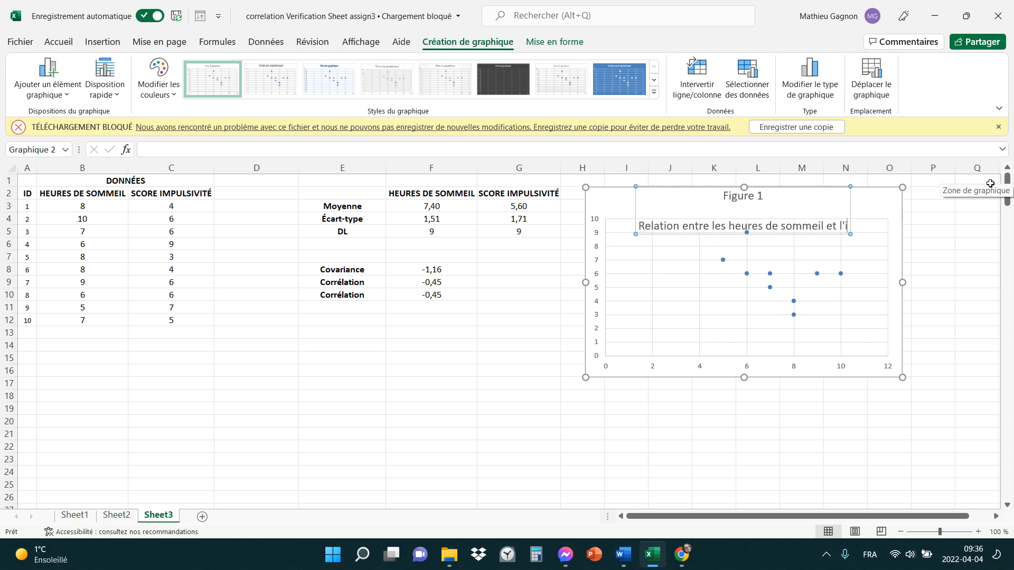
key(BackSpace)
key(BackSpace)
key(BackSpace)
key(BackSpace)
key(BackSpace)
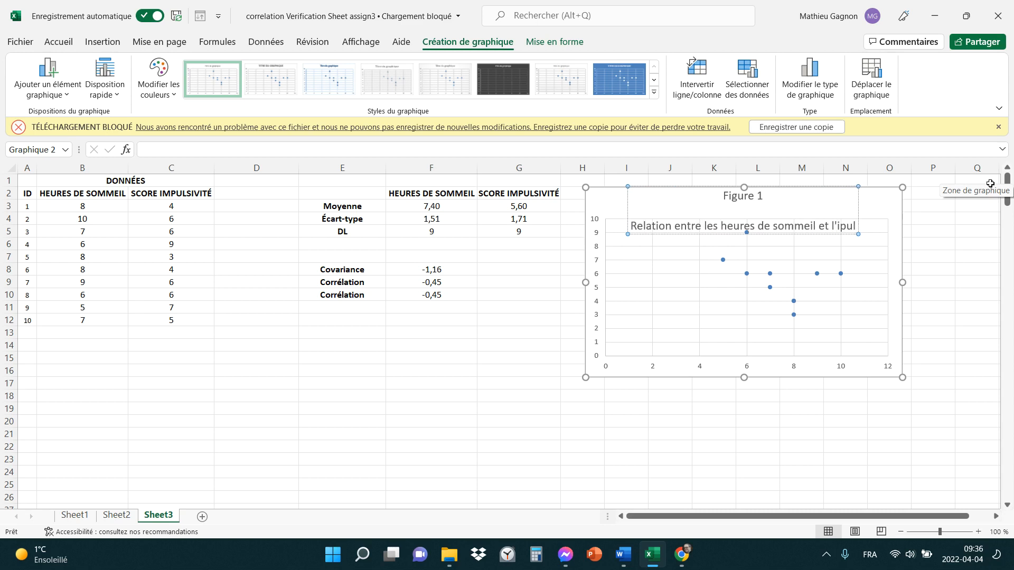
text(mp)
text(lsivité)
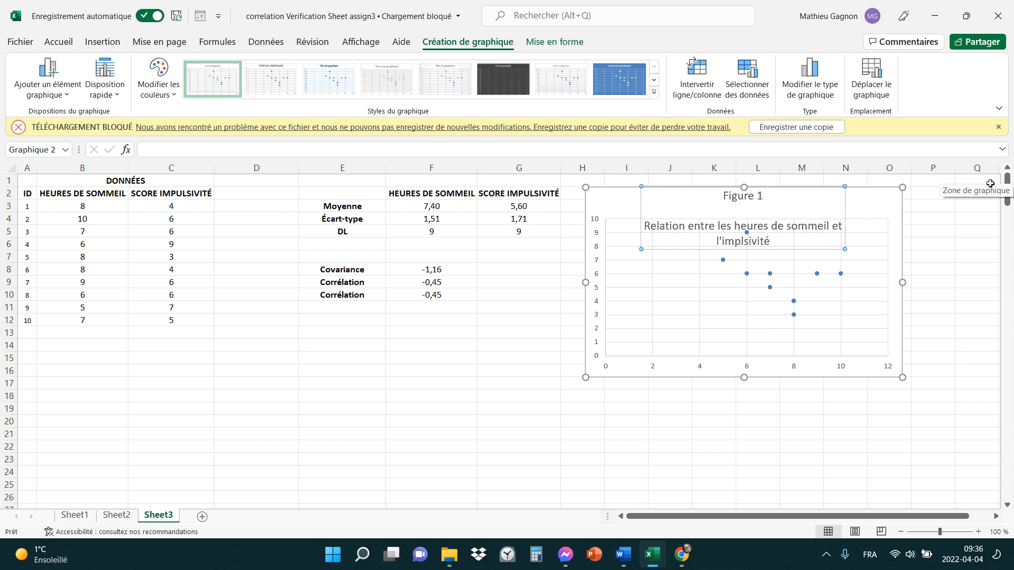
click(742, 238)
text(ul)
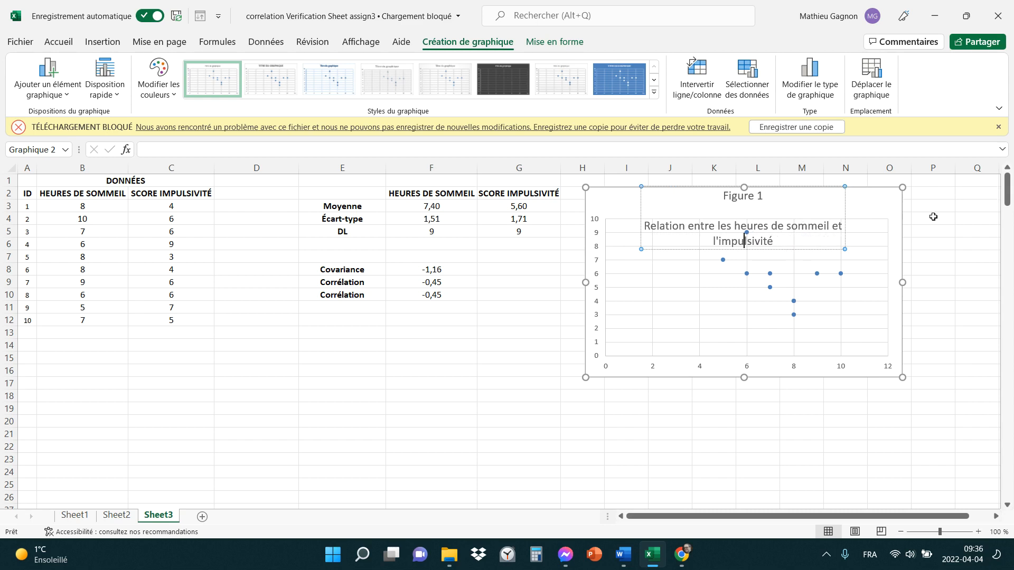
click(924, 231)
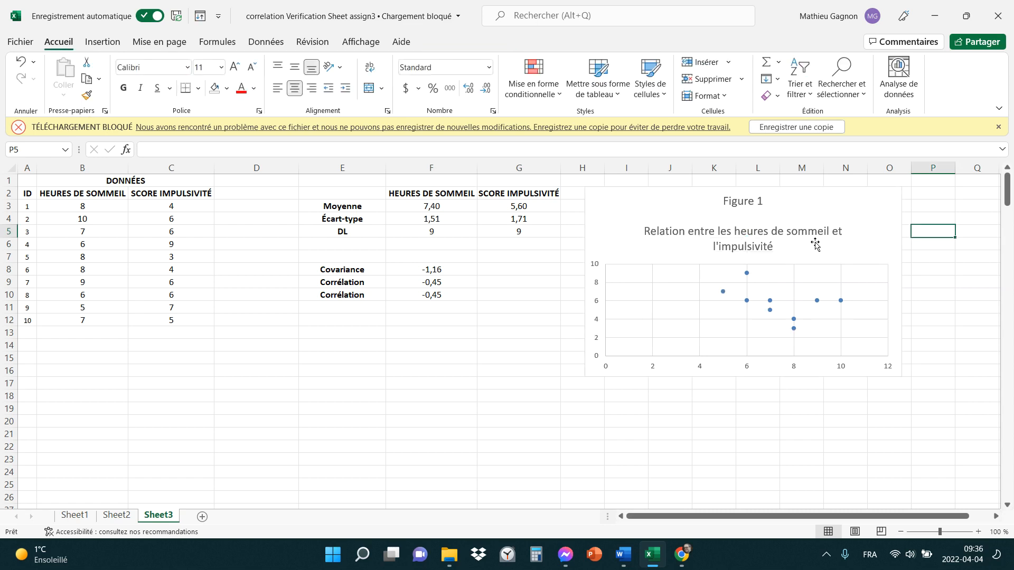
Move the chart title to the chart's left edge and left-align all of its text.
click(772, 246)
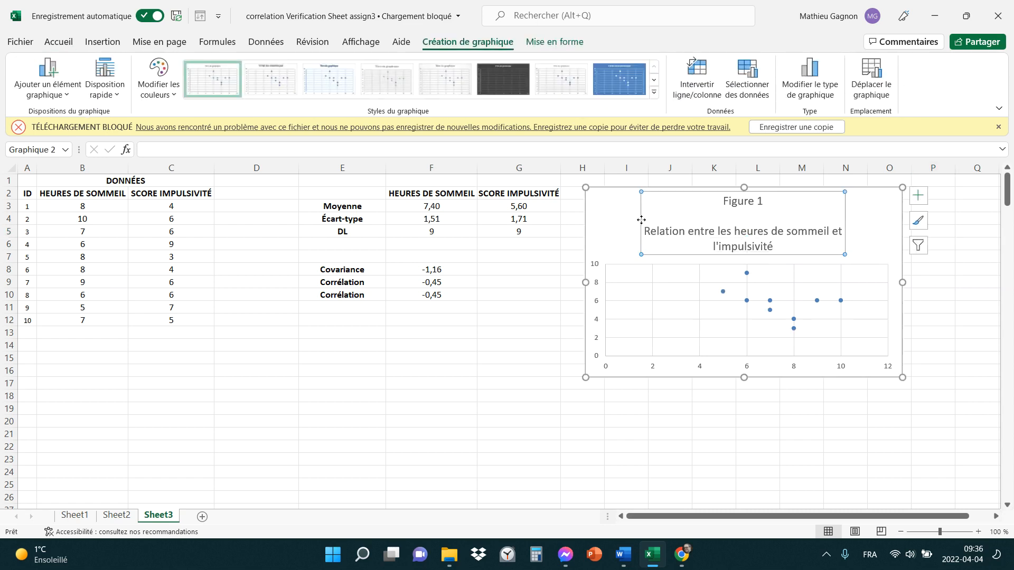
drag(641, 220, 594, 221)
key(ctrl+a)
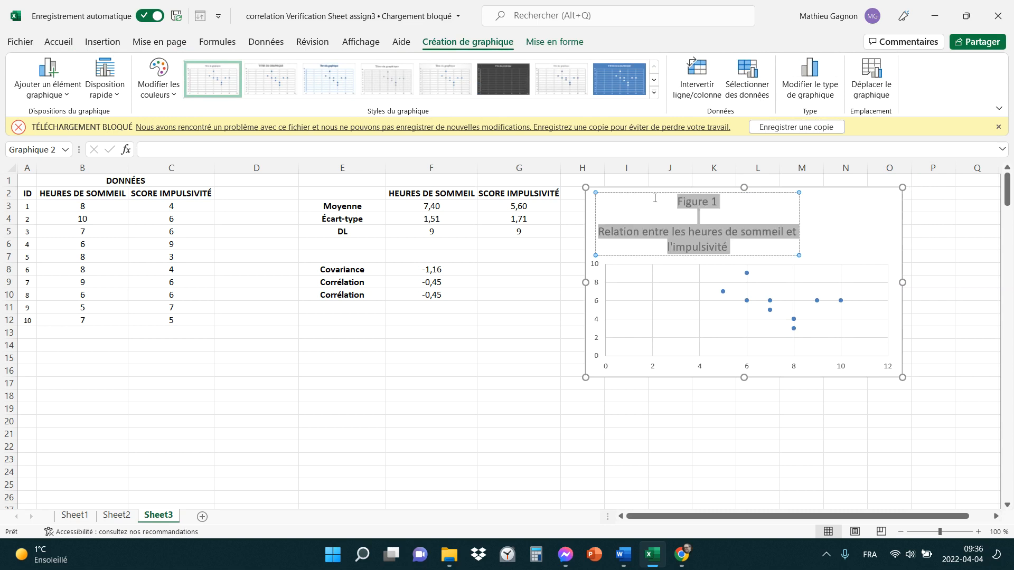
click(59, 42)
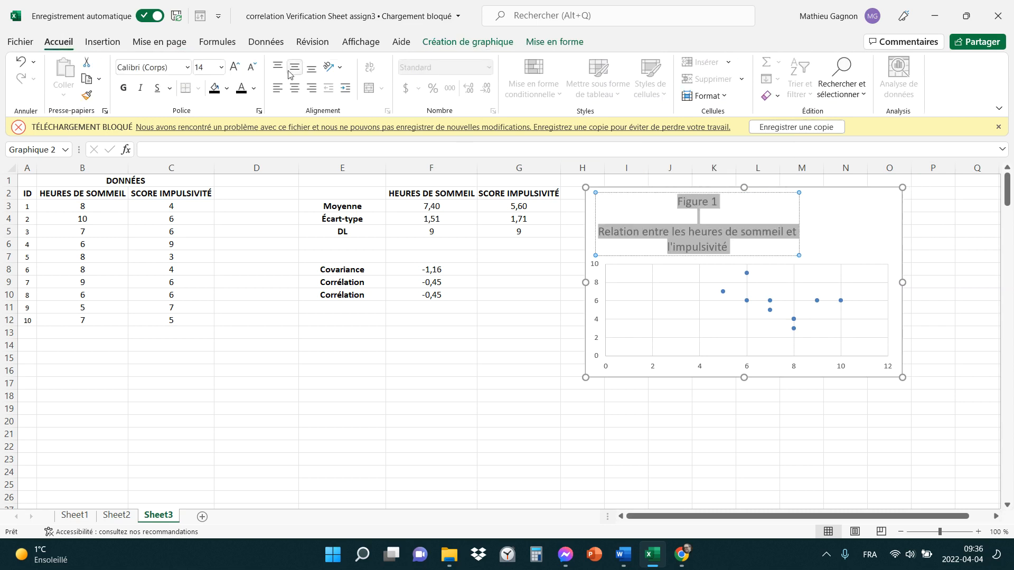
click(276, 89)
click(726, 238)
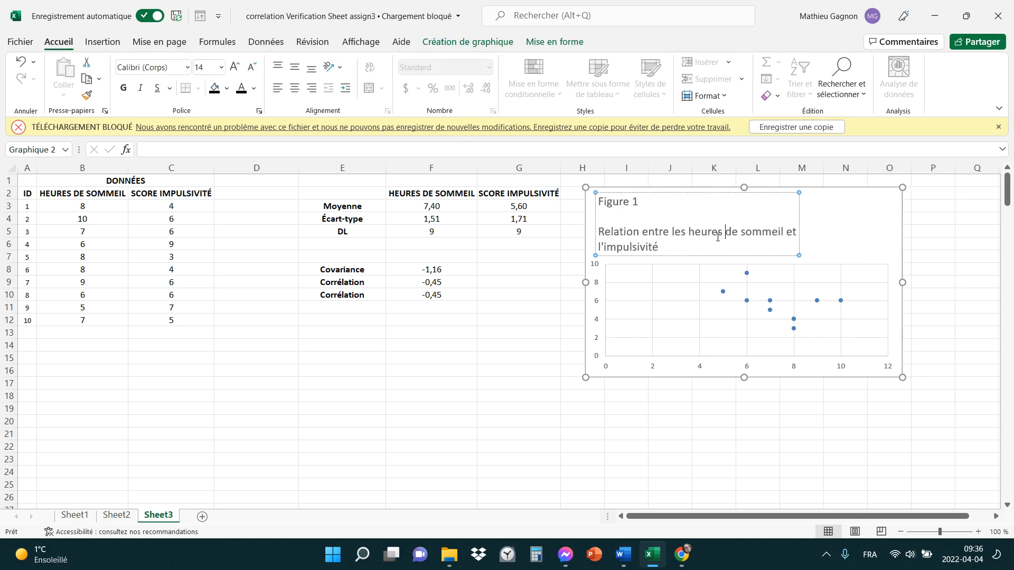
Make "Figure 1" bold and the description of the relationship italic in the chart title.
triple_click(655, 205)
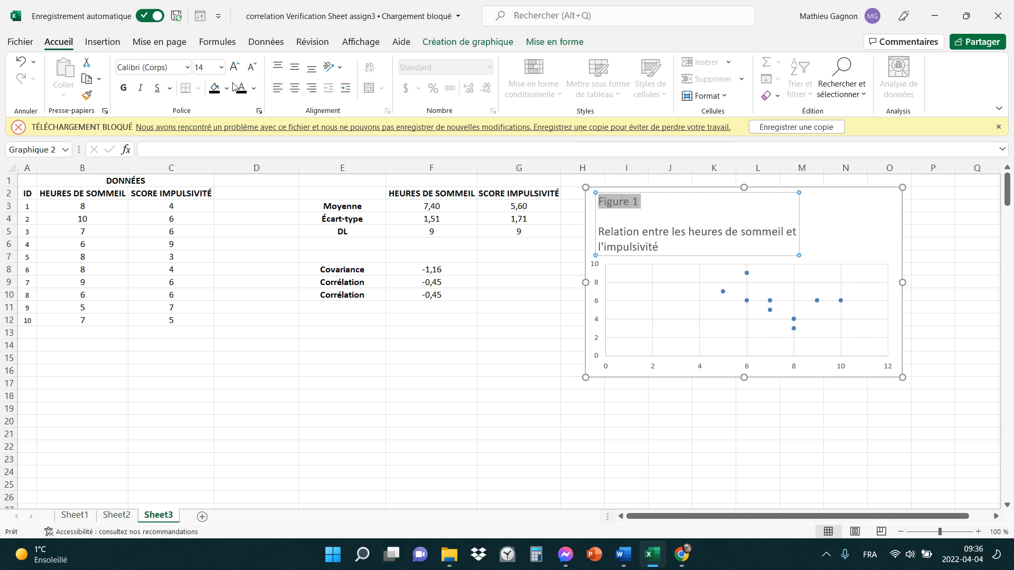
click(124, 88)
triple_click(681, 244)
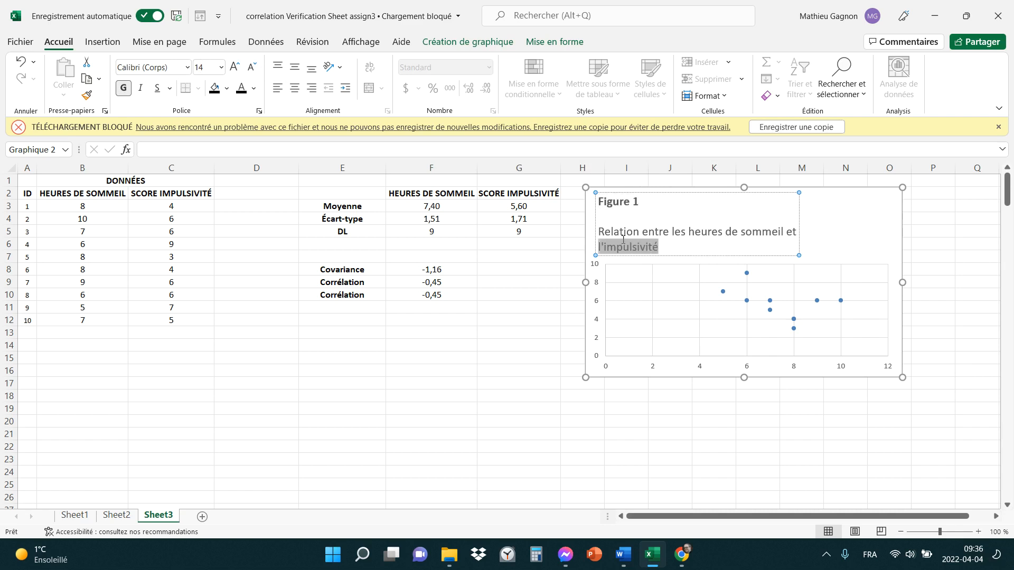
click(140, 88)
click(365, 407)
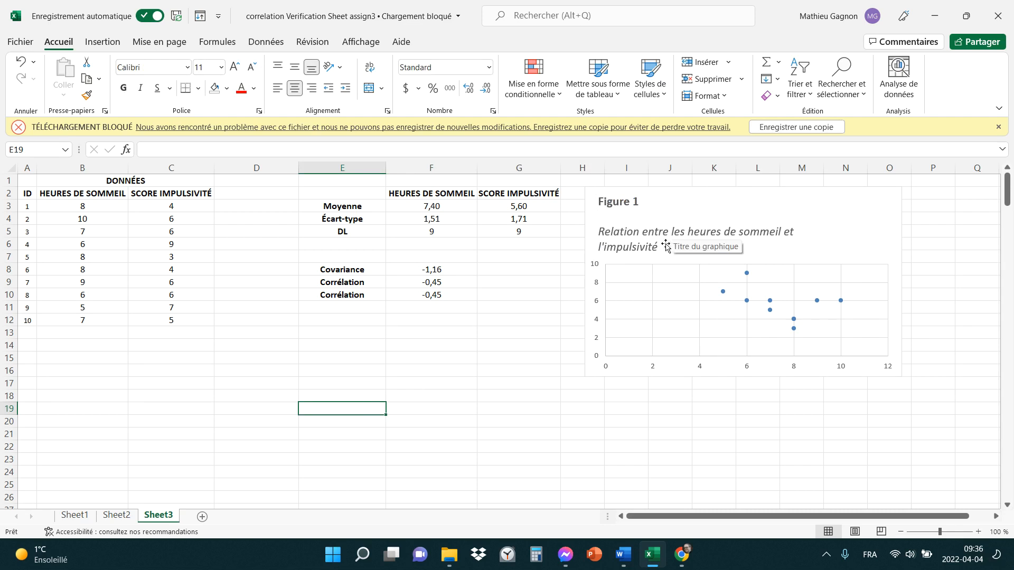
Set the font of the entire chart title to Times New Roman.
click(622, 199)
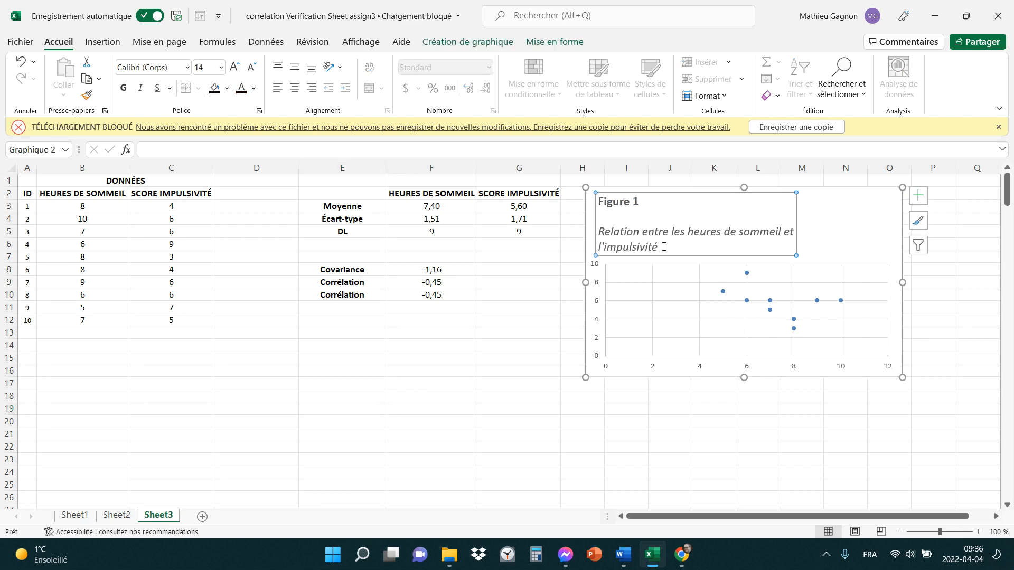
drag(664, 245, 598, 200)
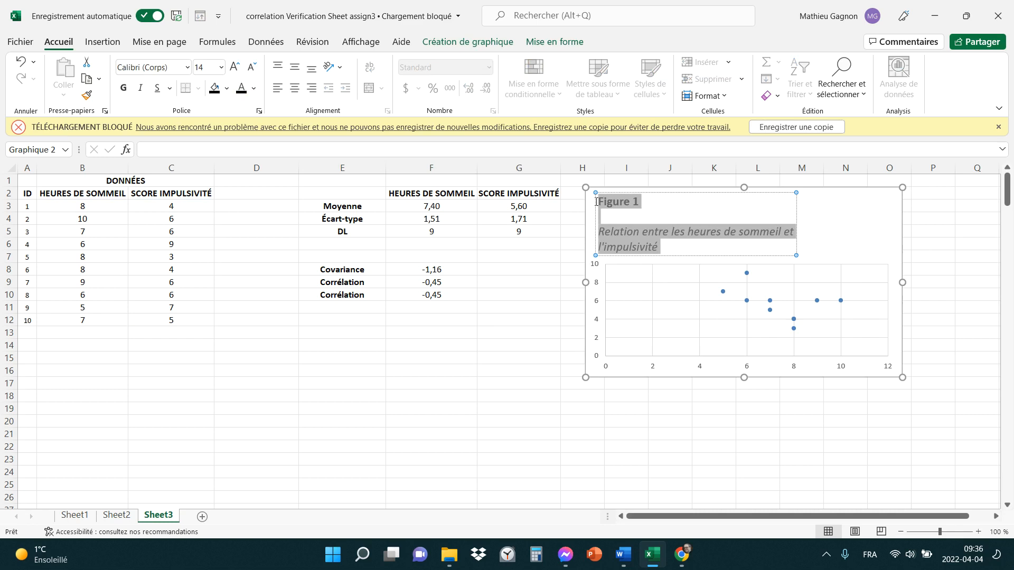
click(153, 68)
text(Times New Roman)
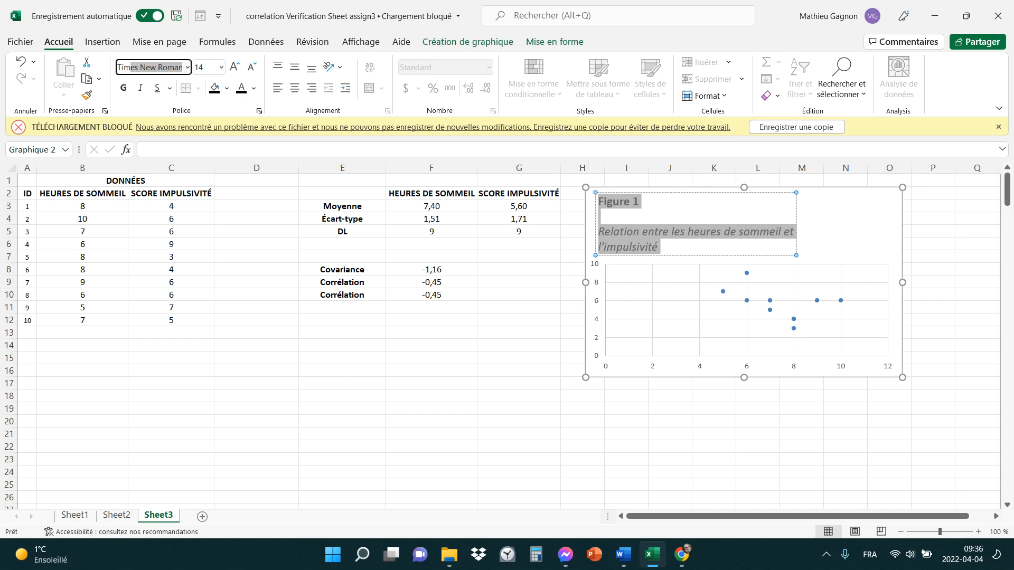
key(Return)
click(466, 425)
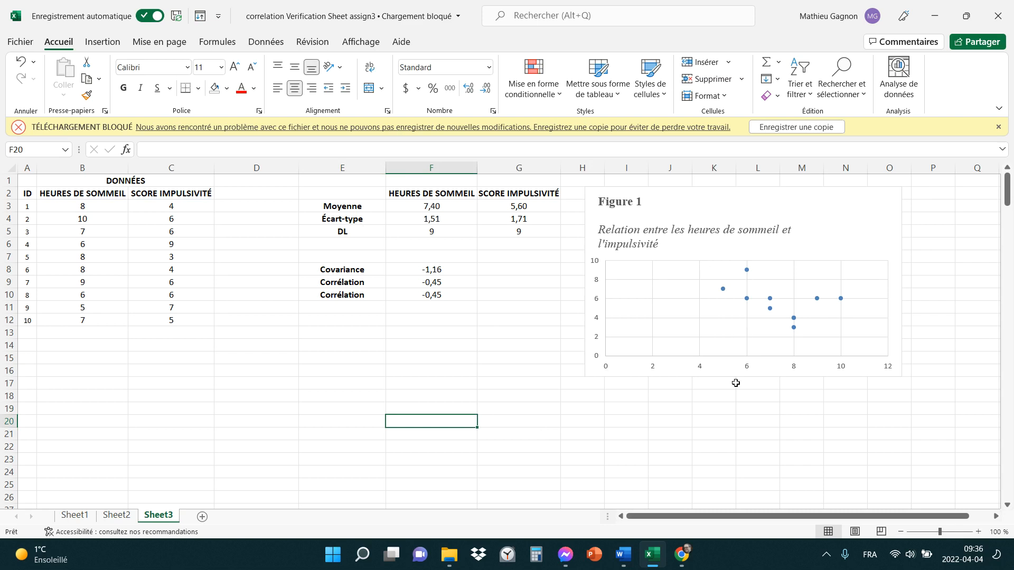
Fill the scatter chart's data markers with black.
click(801, 472)
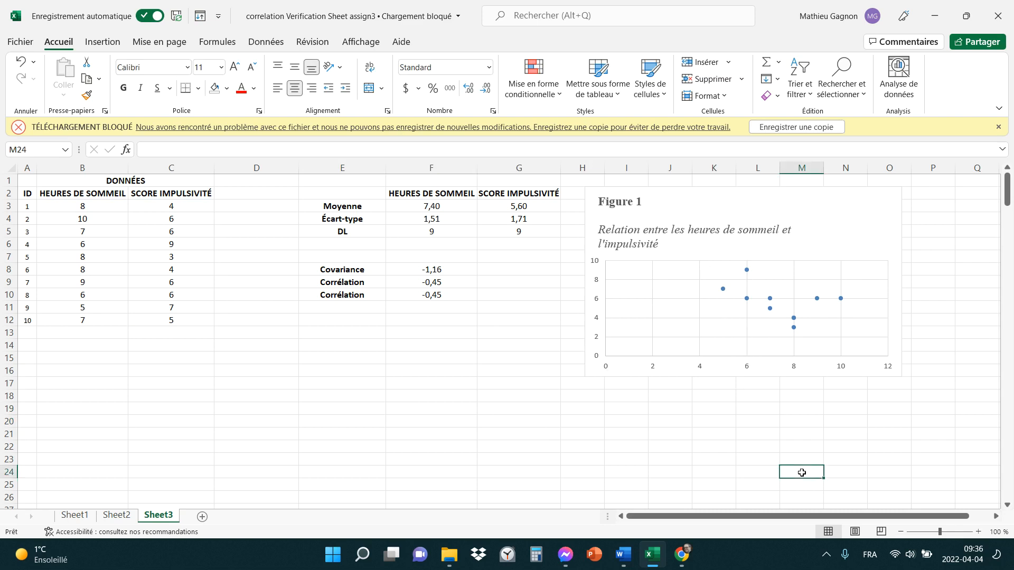
click(722, 289)
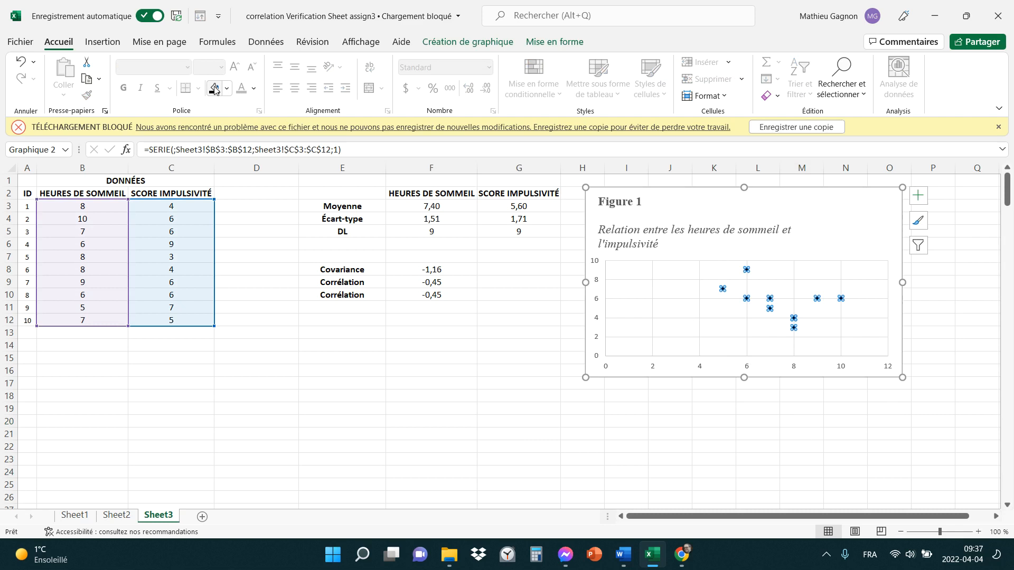
click(401, 331)
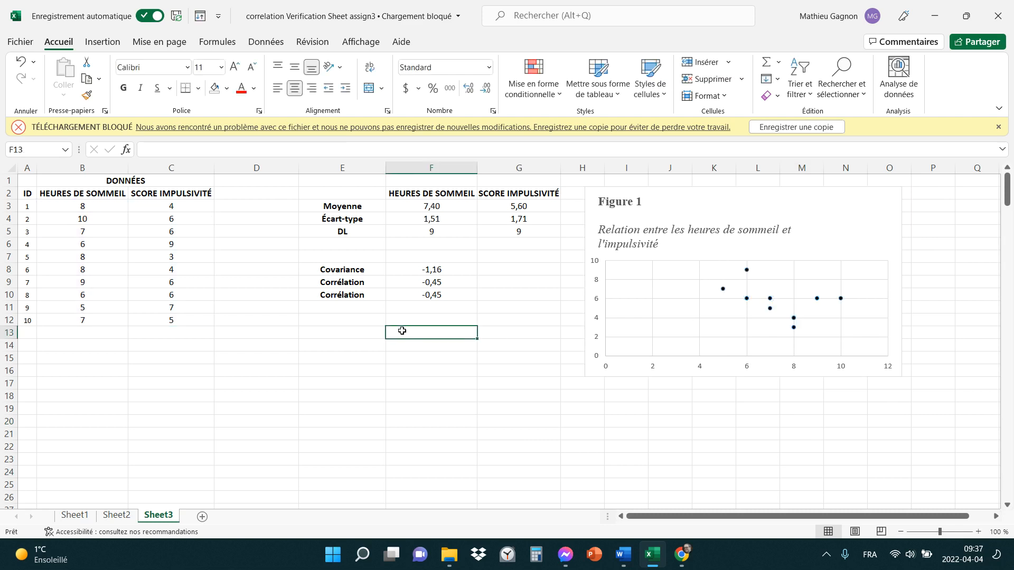
Set the font of the vertical axis labels to Times New Roman.
click(595, 265)
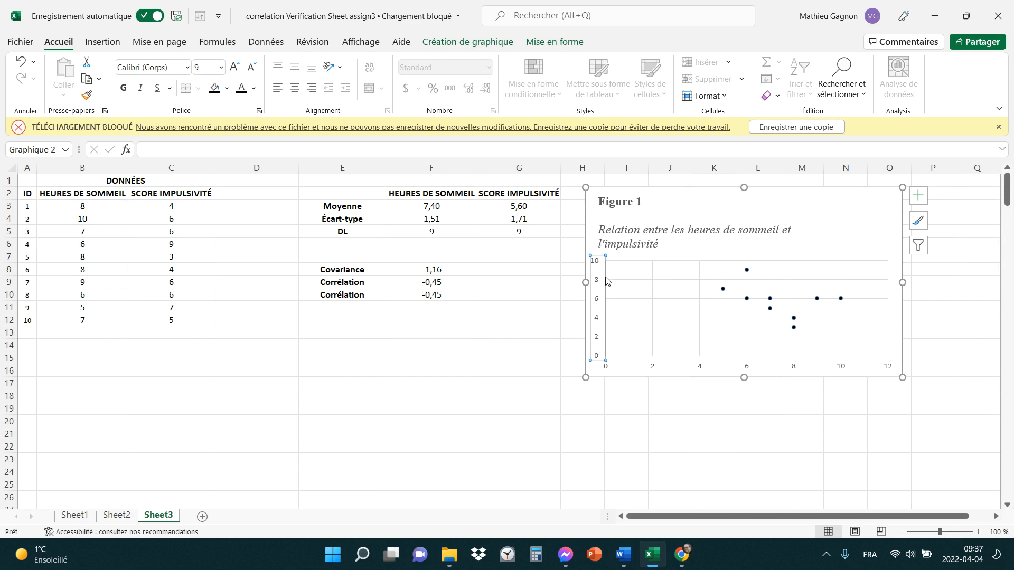
click(150, 68)
text(Times New Roman)
key(Return)
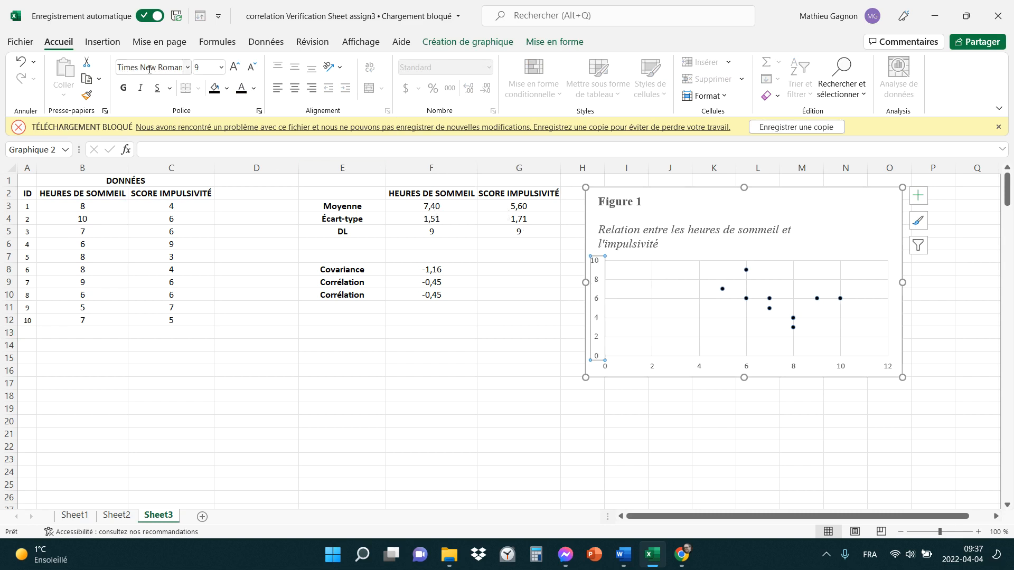
click(583, 396)
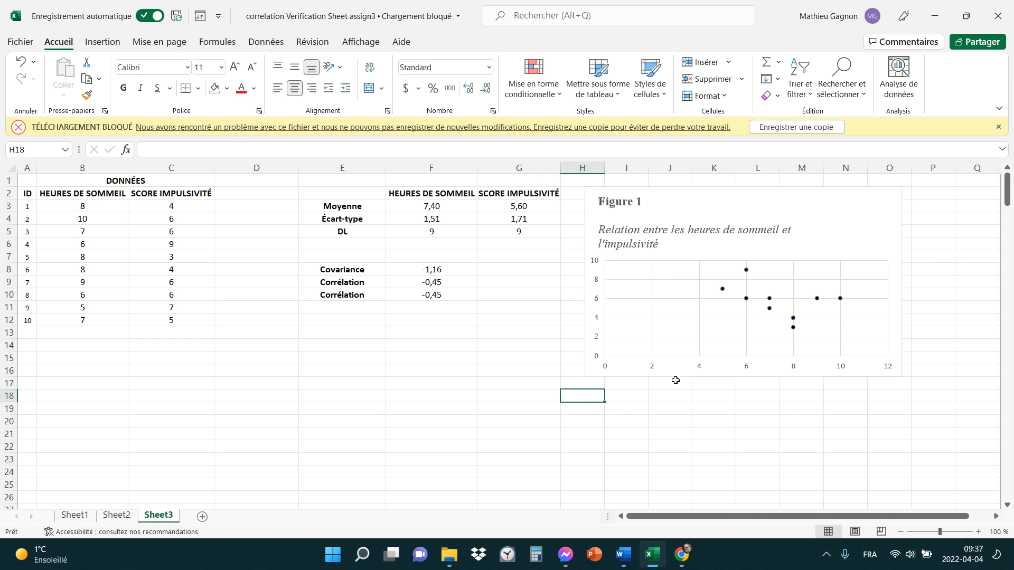
Set the font of the horizontal axis labels to Times New Roman.
click(655, 373)
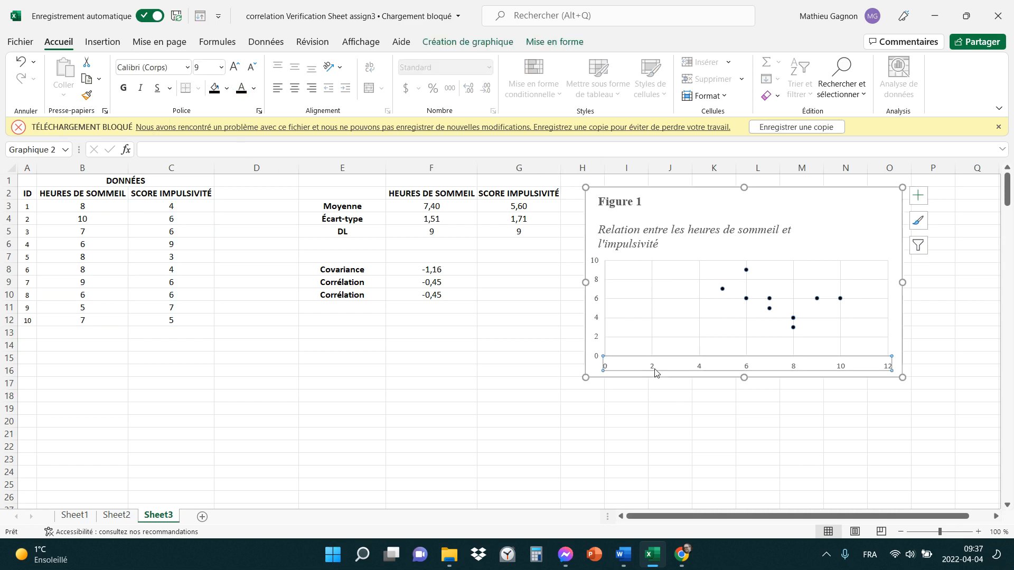
click(150, 68)
text(Times New Roman)
key(Return)
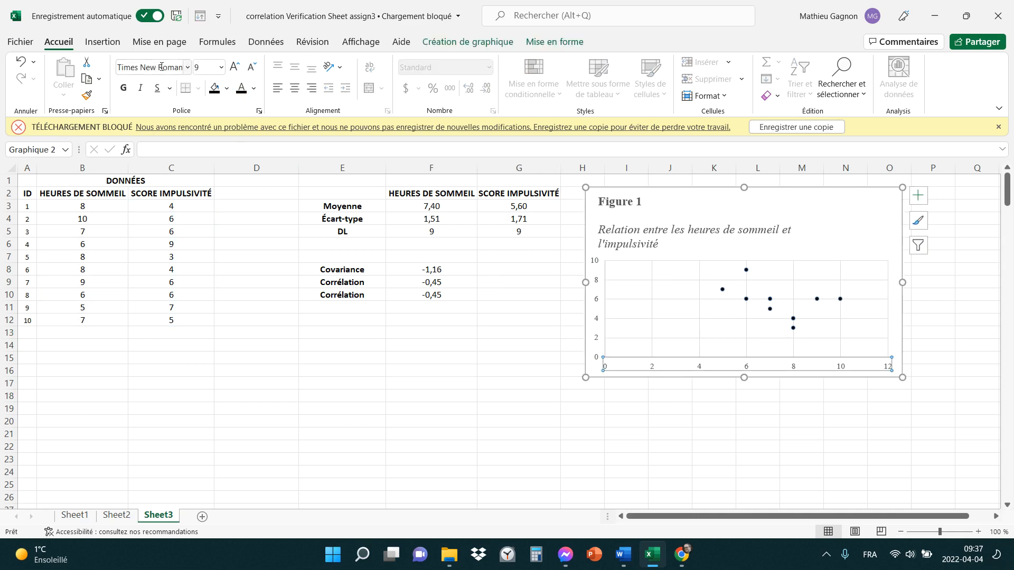
click(725, 459)
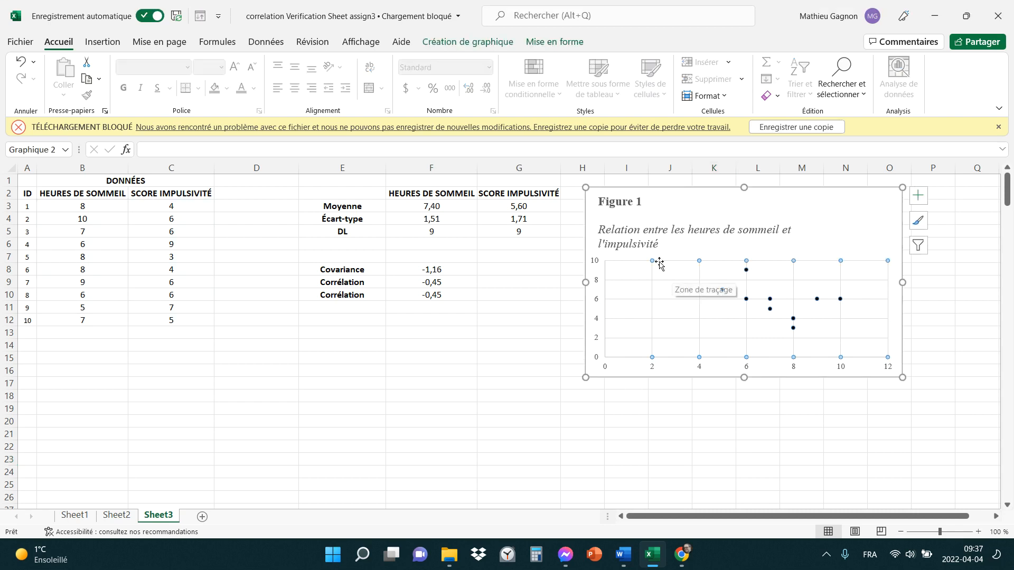
Delete the horizontal and vertical gridlines from the scatter chart.
click(663, 280)
click(662, 282)
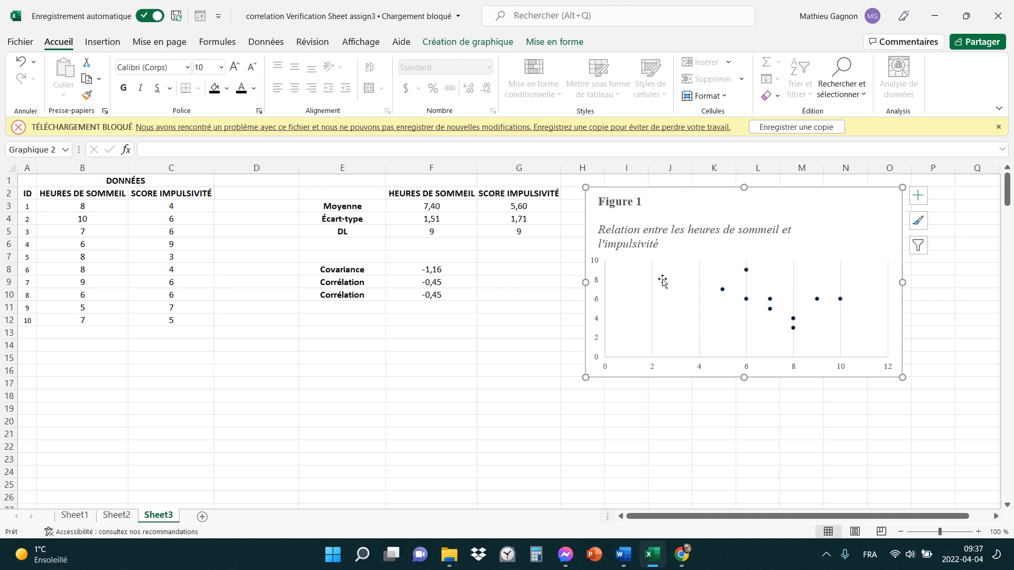
click(654, 279)
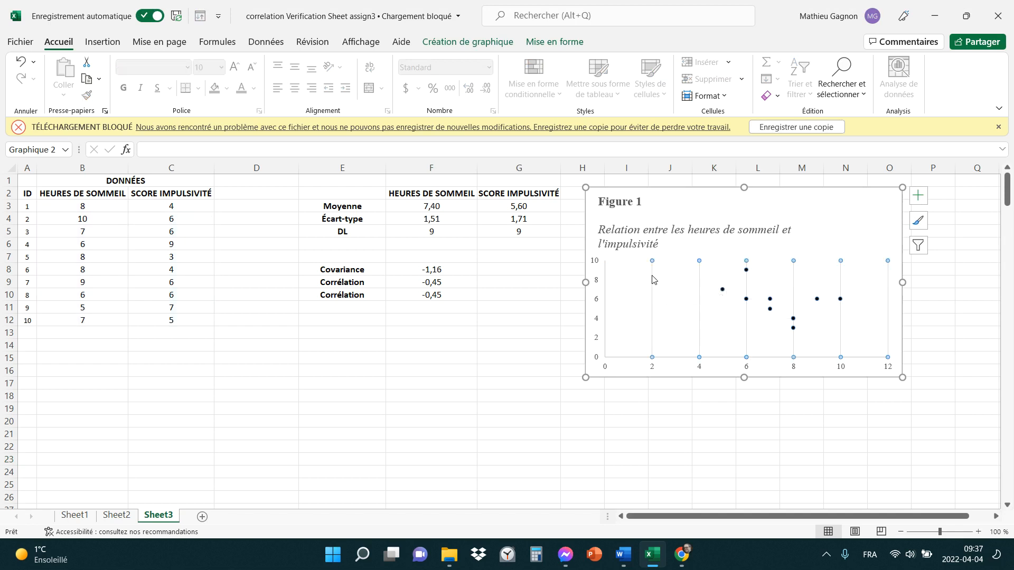
click(653, 279)
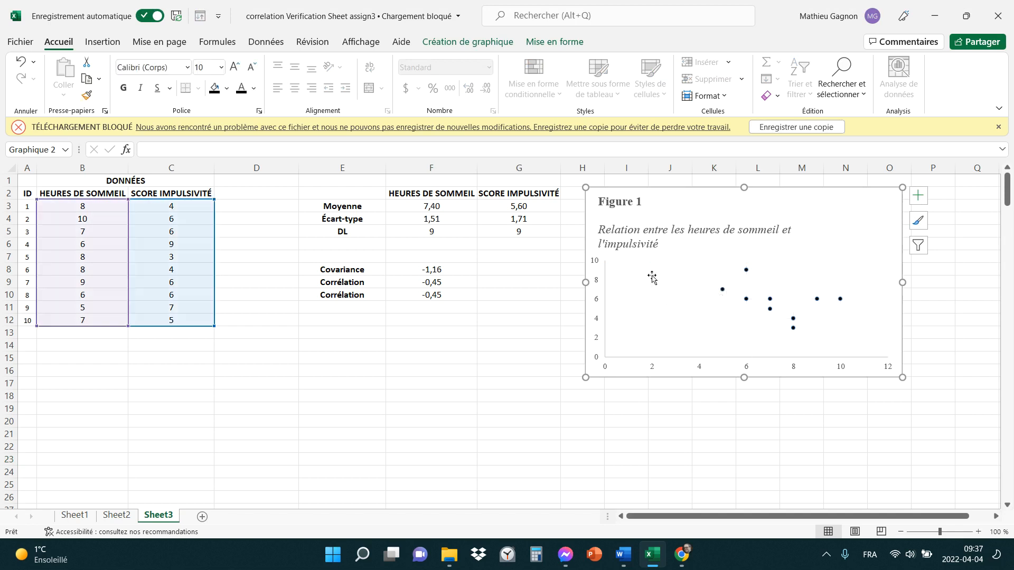
click(665, 417)
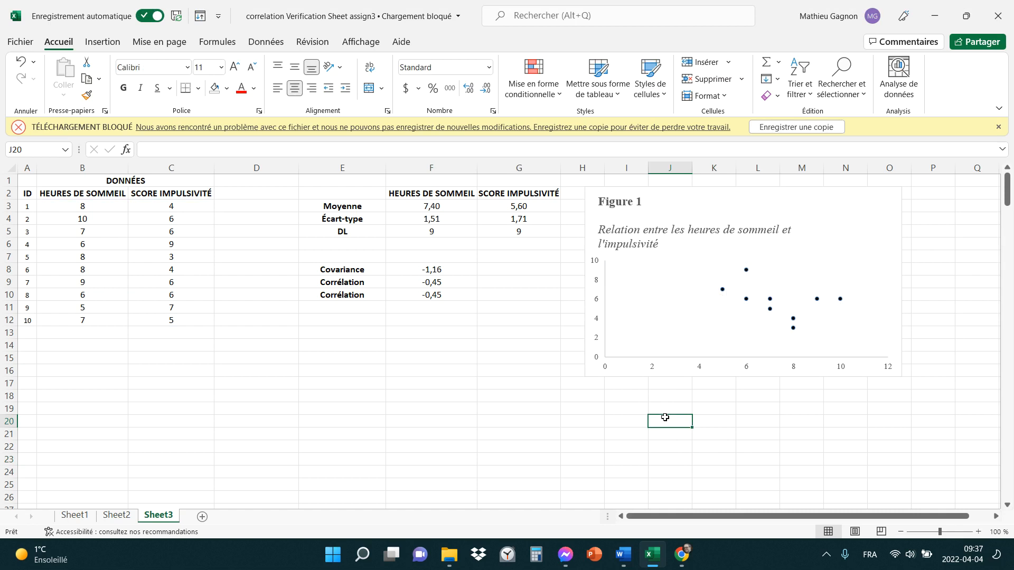
Add a default trendline to the scatter chart and review the available trendline types.
click(772, 306)
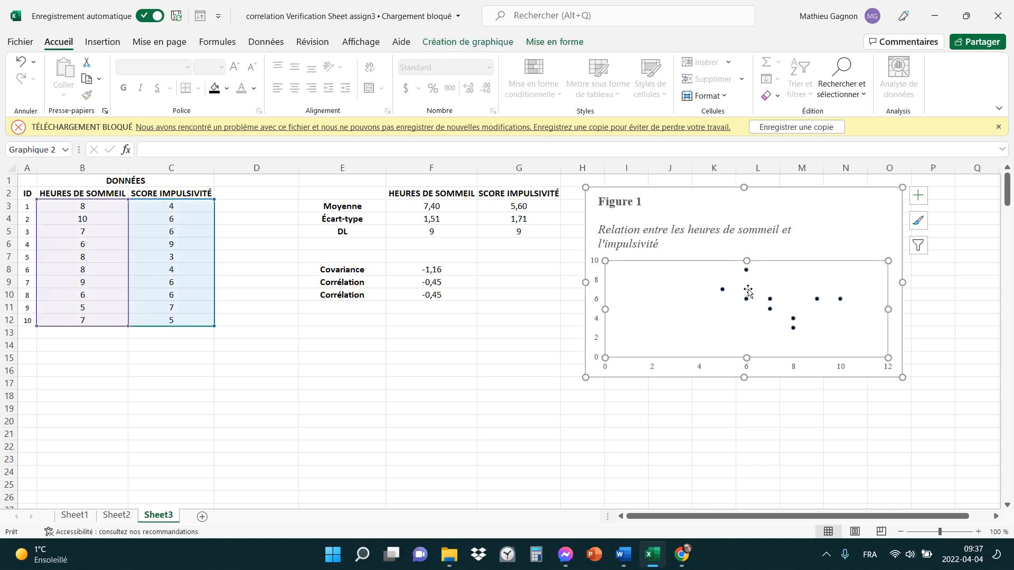
click(919, 197)
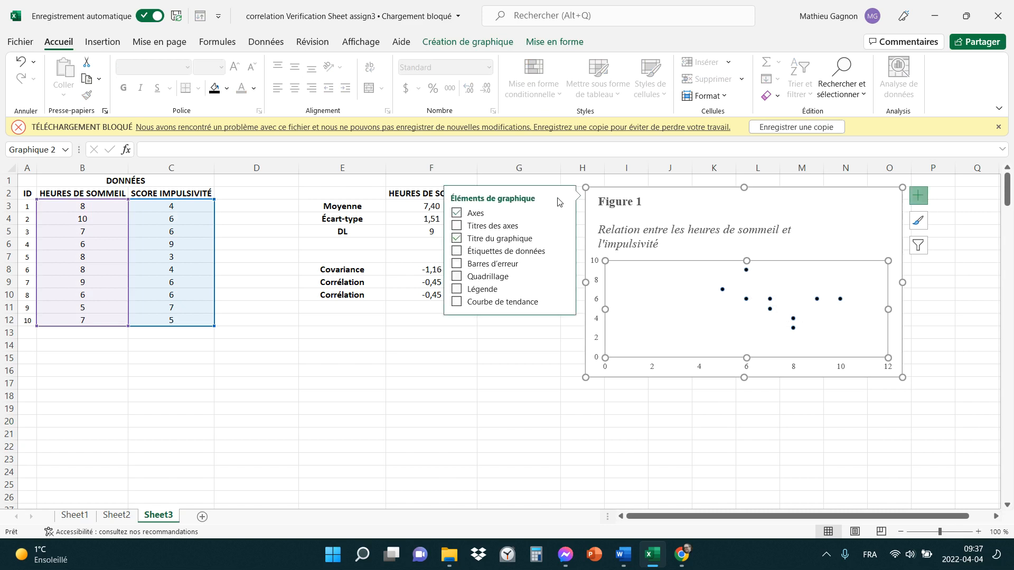
click(498, 304)
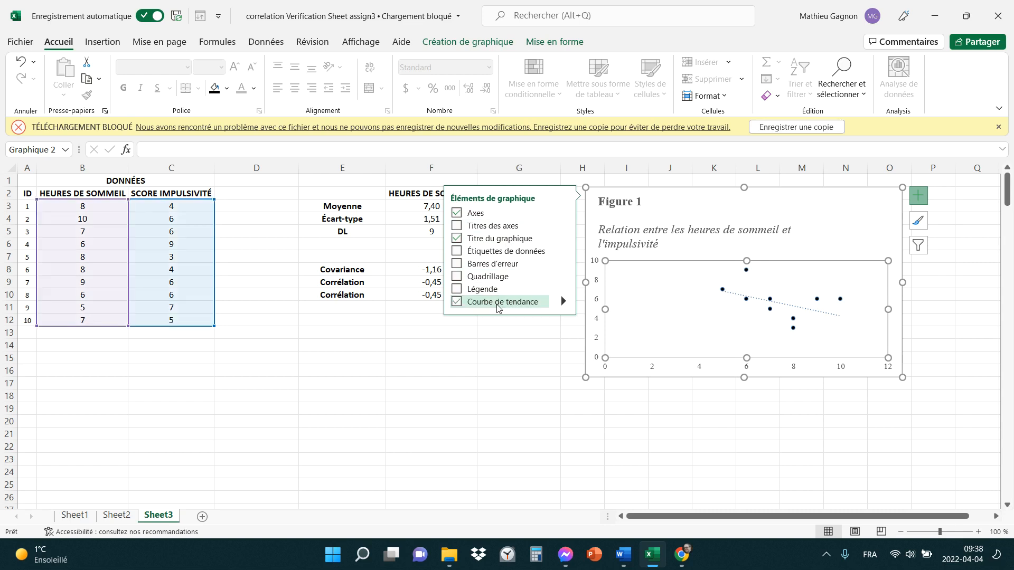
click(563, 301)
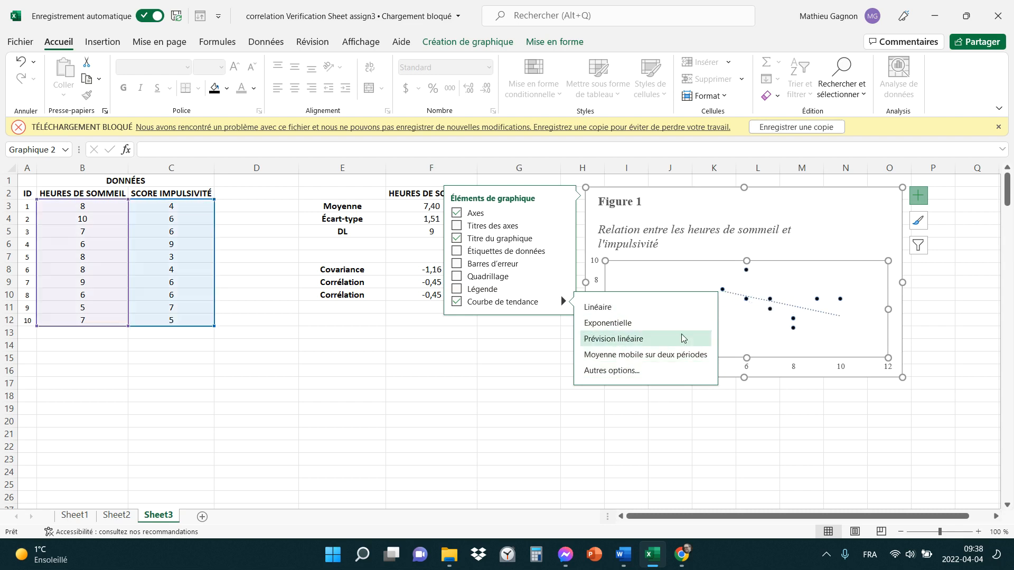
click(678, 434)
click(678, 433)
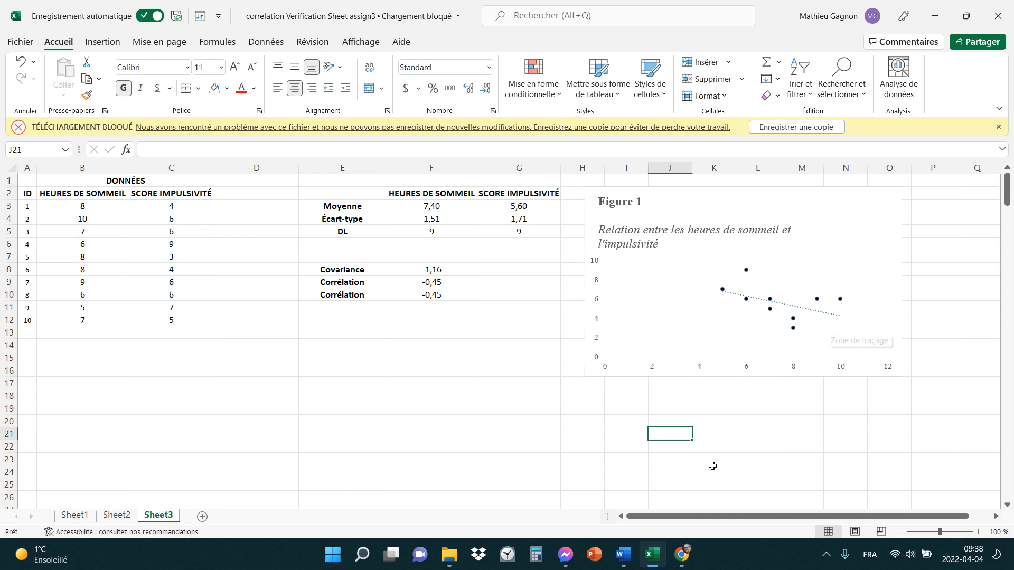
Apply the monochrome grey and black colour palette to the scatter chart.
click(802, 311)
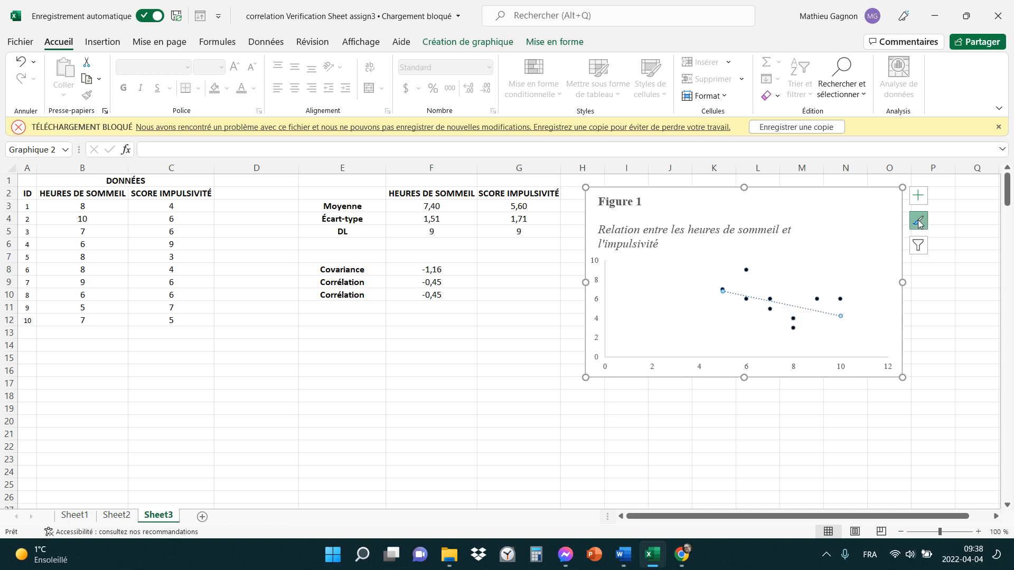
click(918, 220)
click(477, 224)
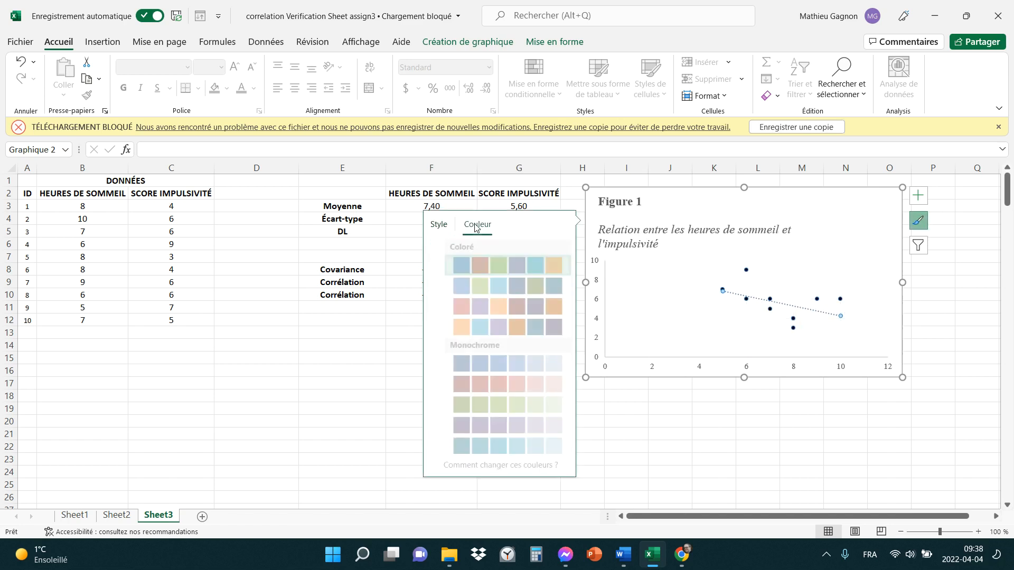
scroll(515, 367, down, 3)
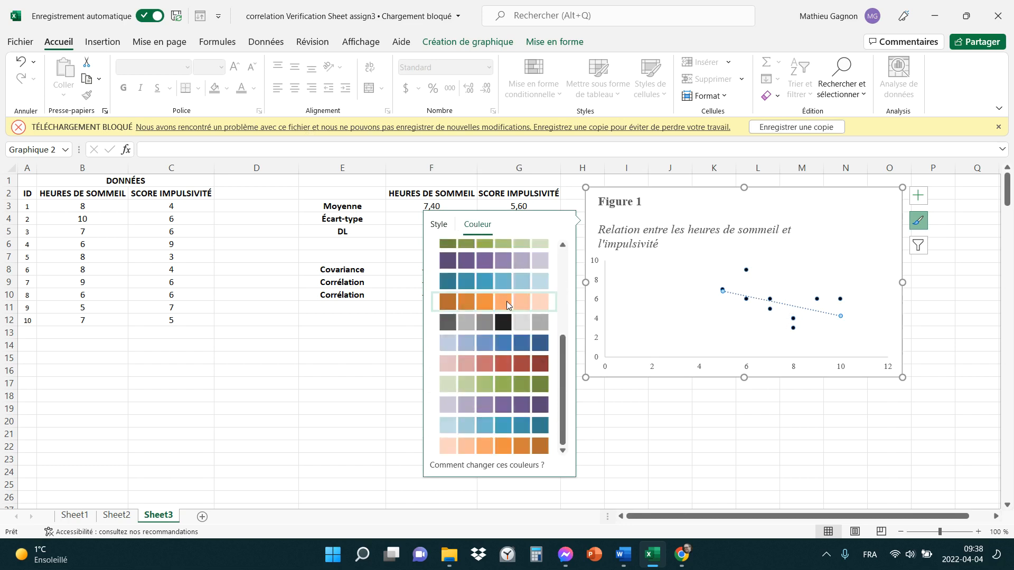
click(502, 328)
click(890, 459)
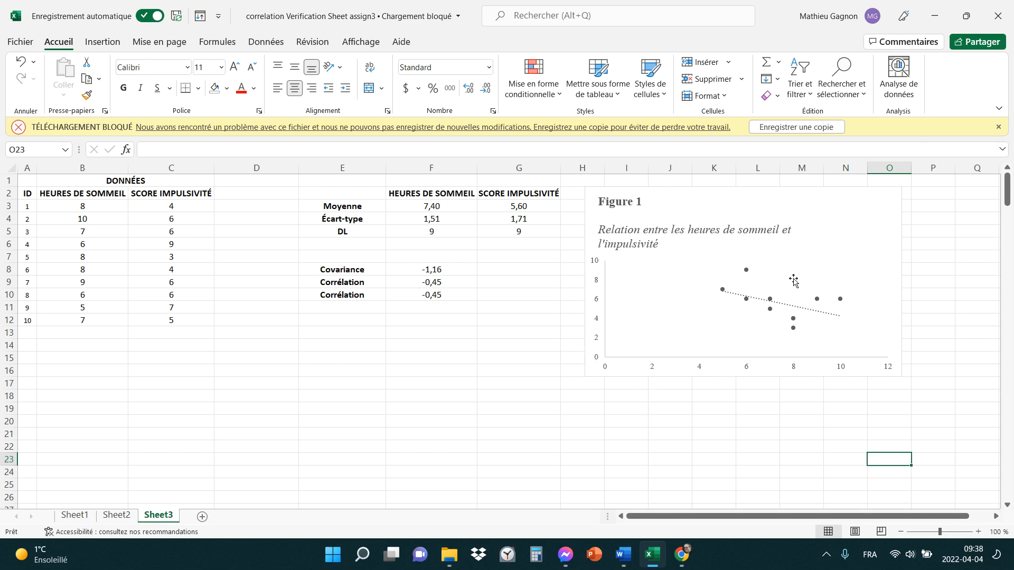
Add titles to both axes of the scatter chart.
click(801, 254)
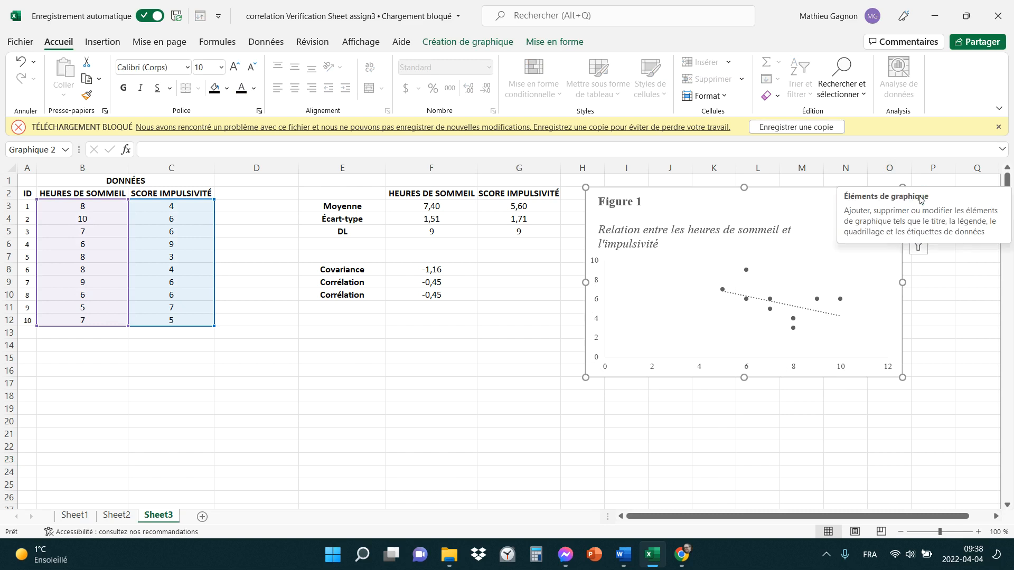
click(920, 198)
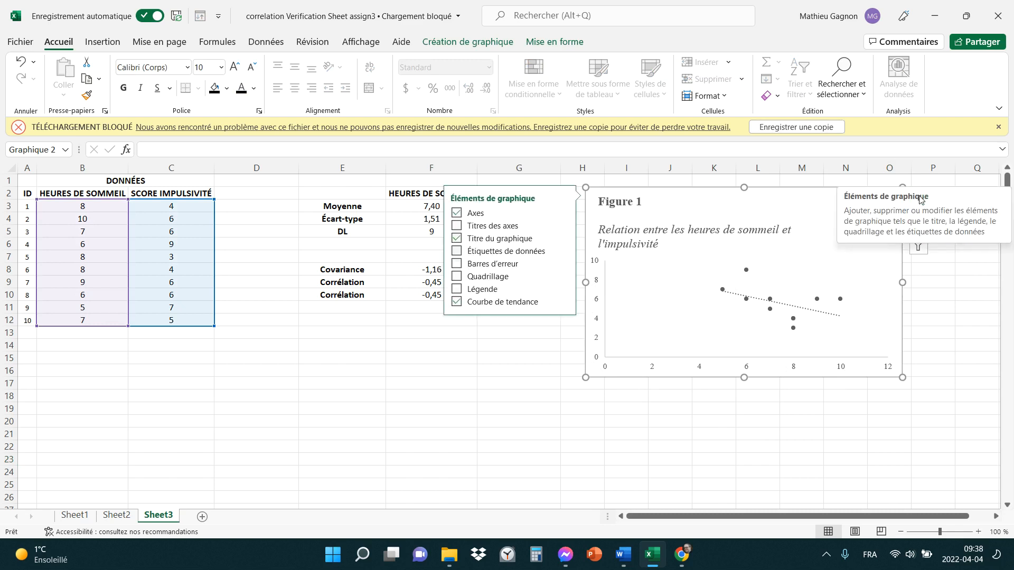
click(505, 233)
click(650, 433)
click(651, 433)
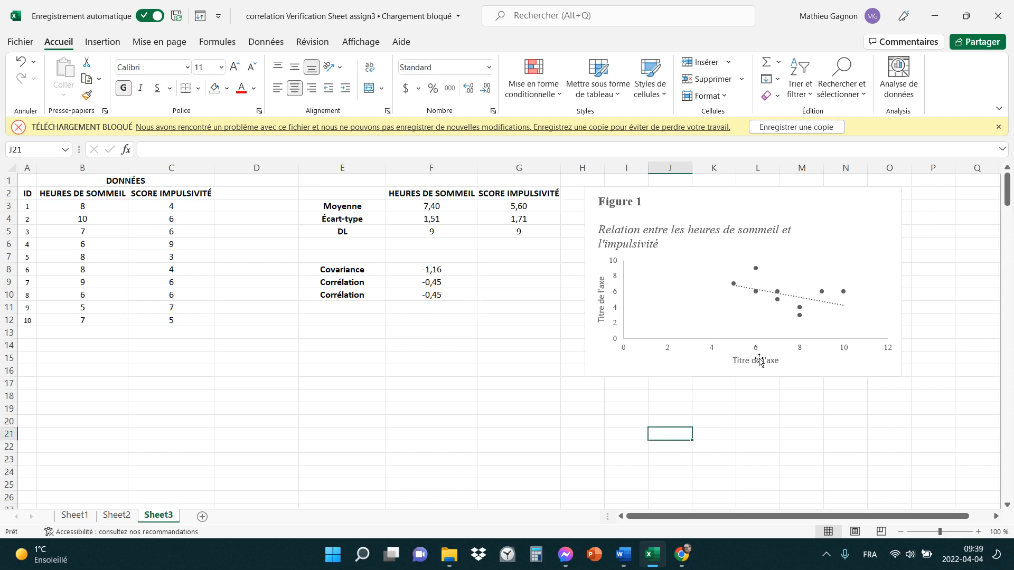
Replace the horizontal axis title text with "Heures de sommeil" and dismiss the title formatting options.
double_click(759, 361)
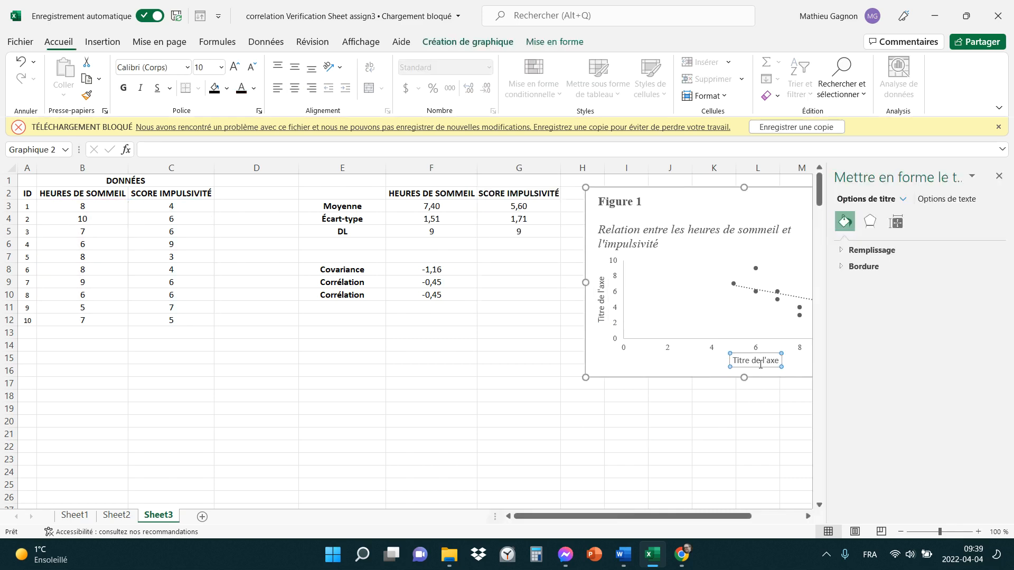
drag(773, 357, 801, 358)
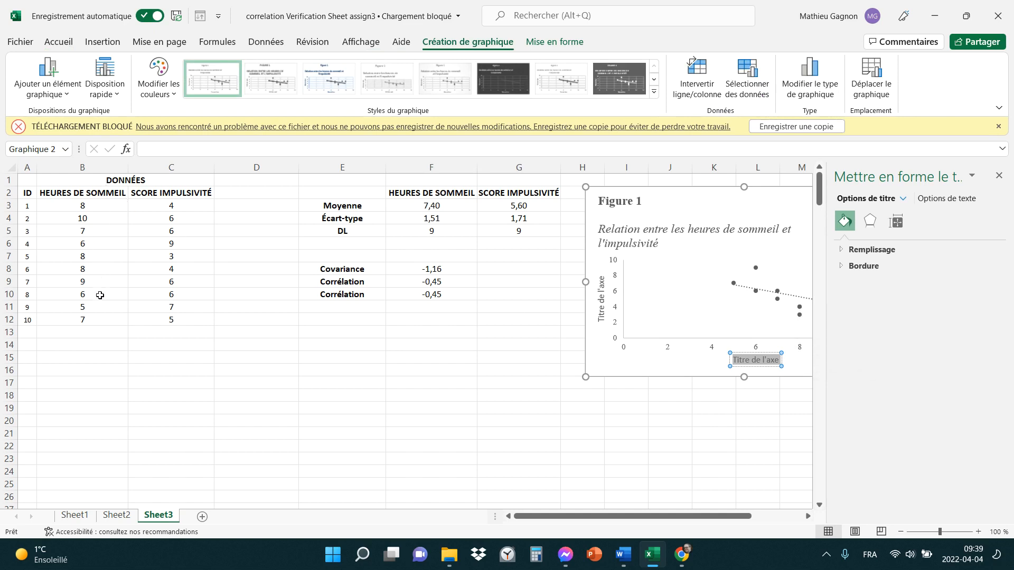
text(H)
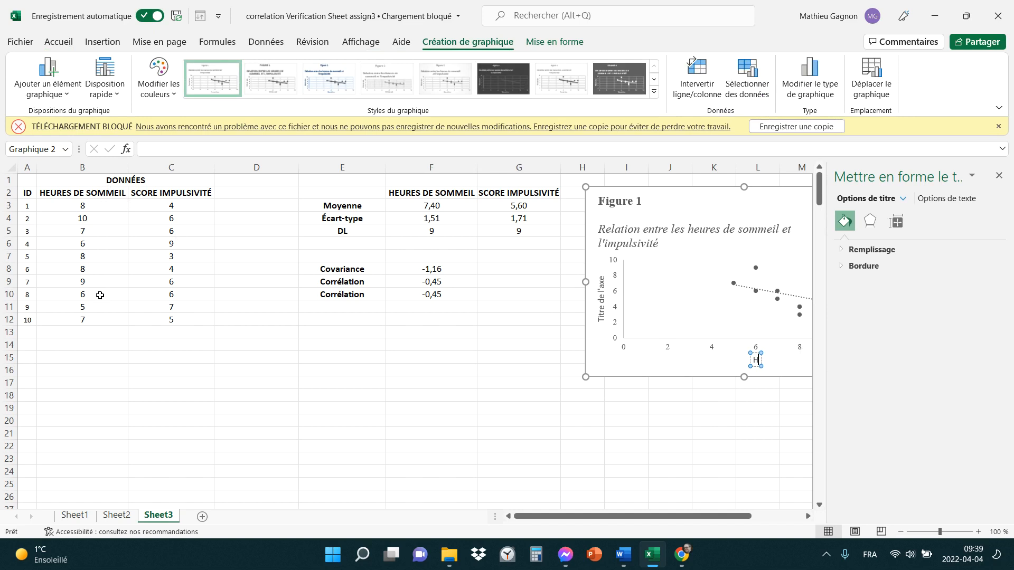
text(eures de sommeil)
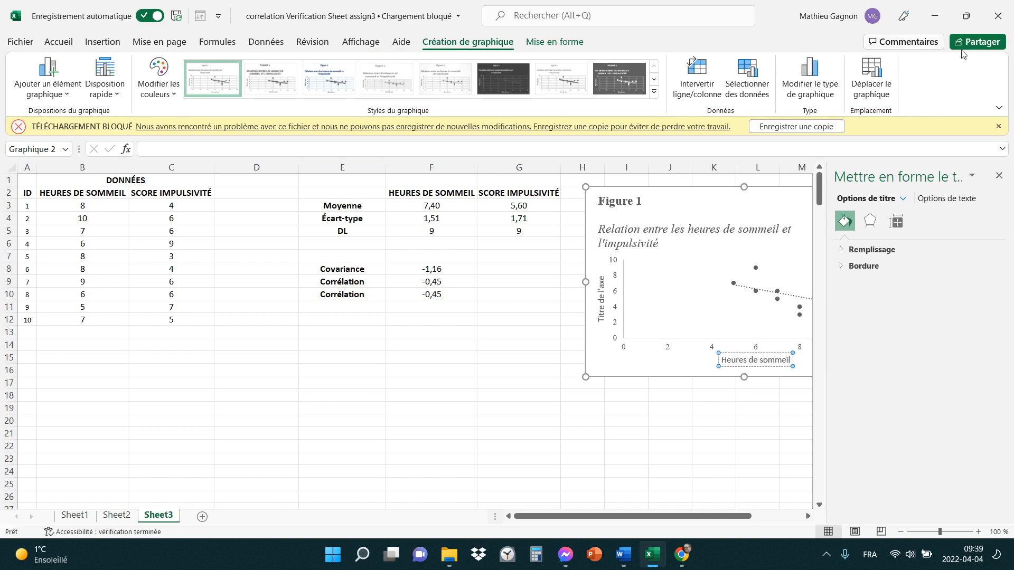
click(999, 176)
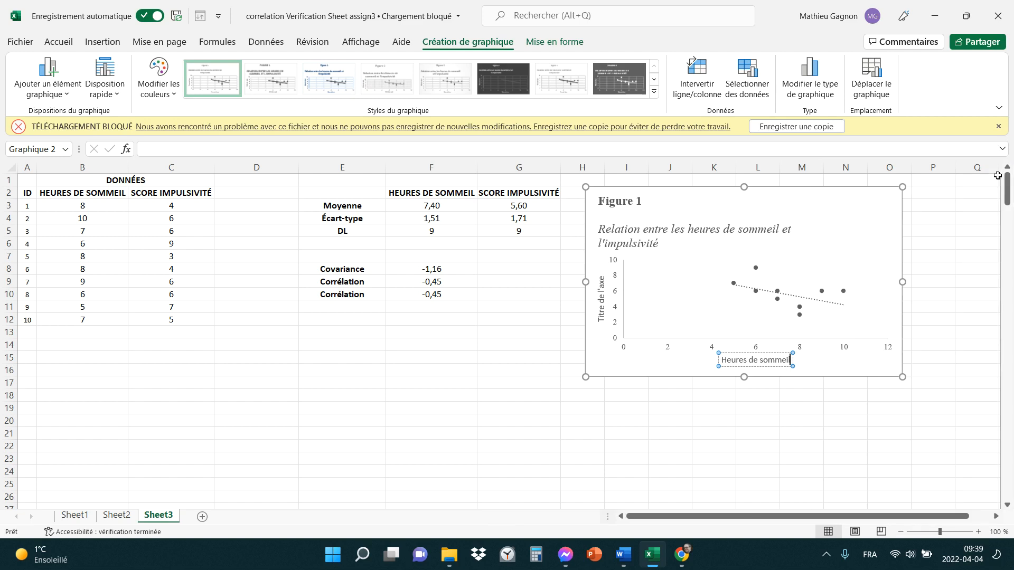
click(805, 445)
Set the font of the horizontal axis title to Times New Roman.
click(762, 361)
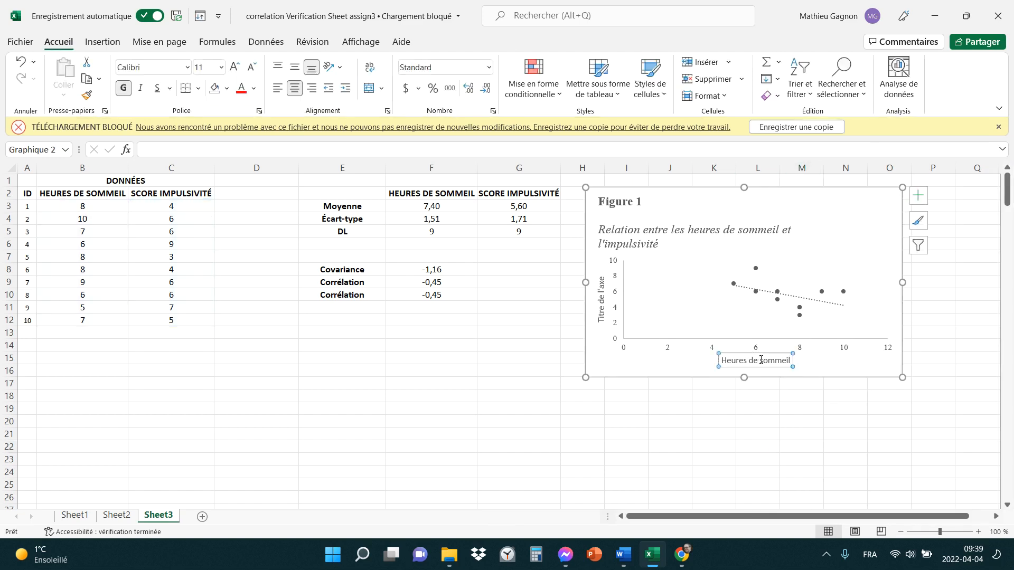
click(65, 44)
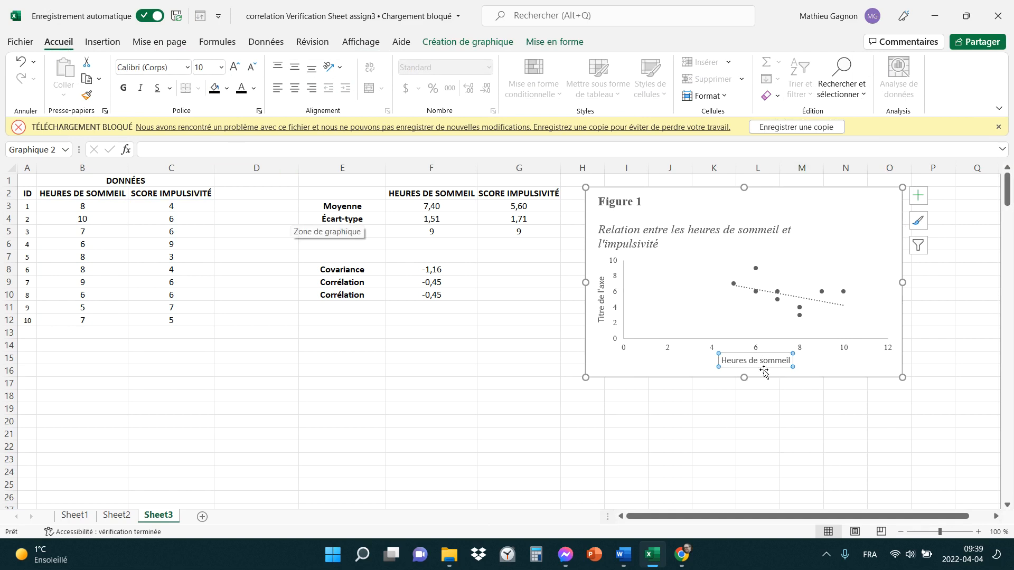
drag(725, 362, 802, 354)
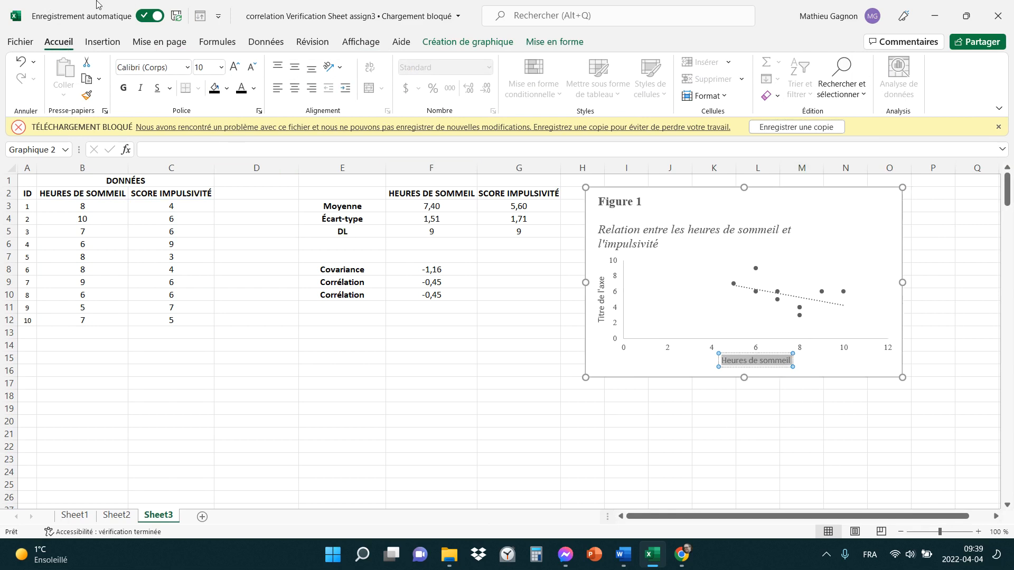
click(133, 67)
text(Times New Roman)
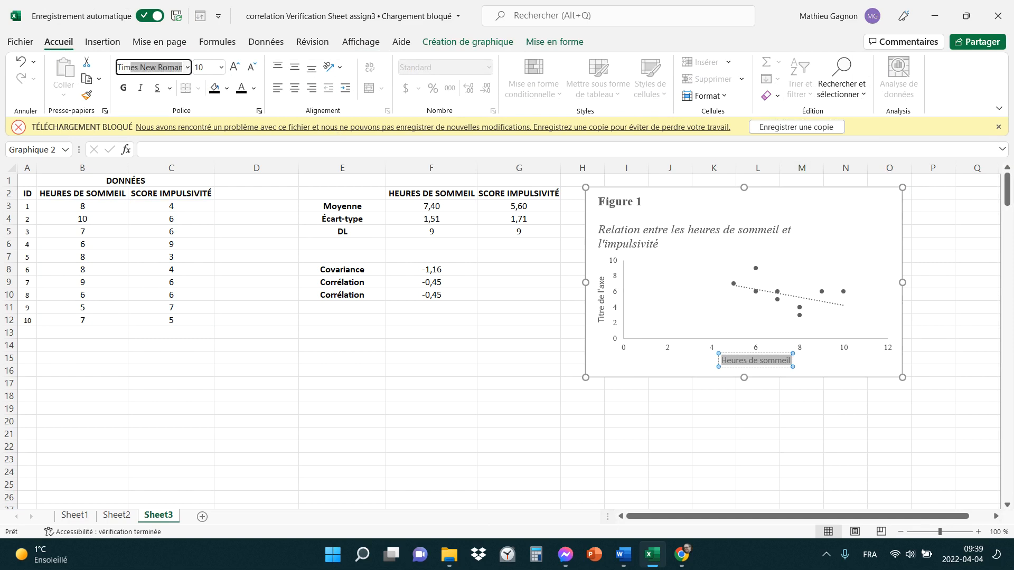
key(Return)
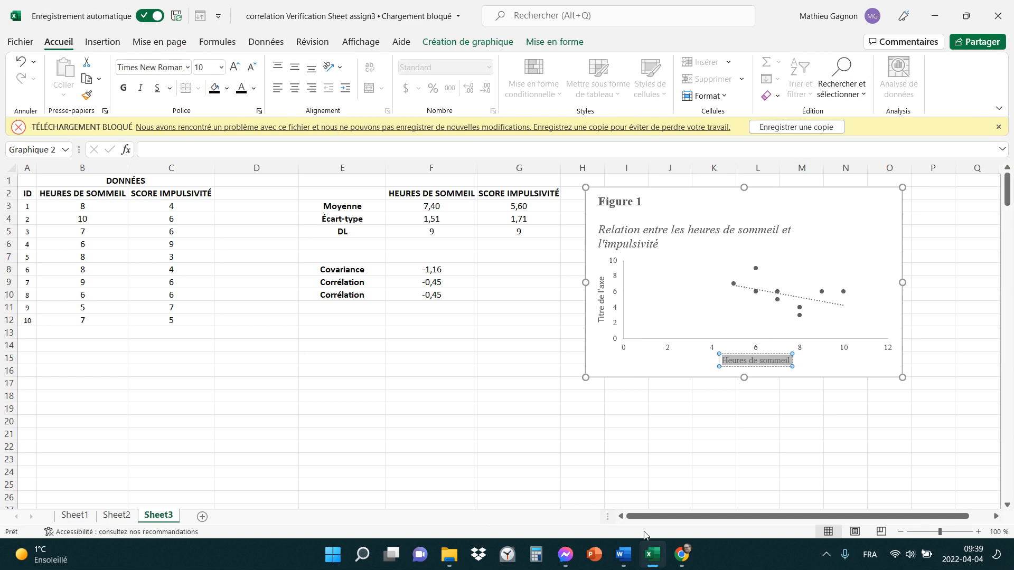
click(612, 465)
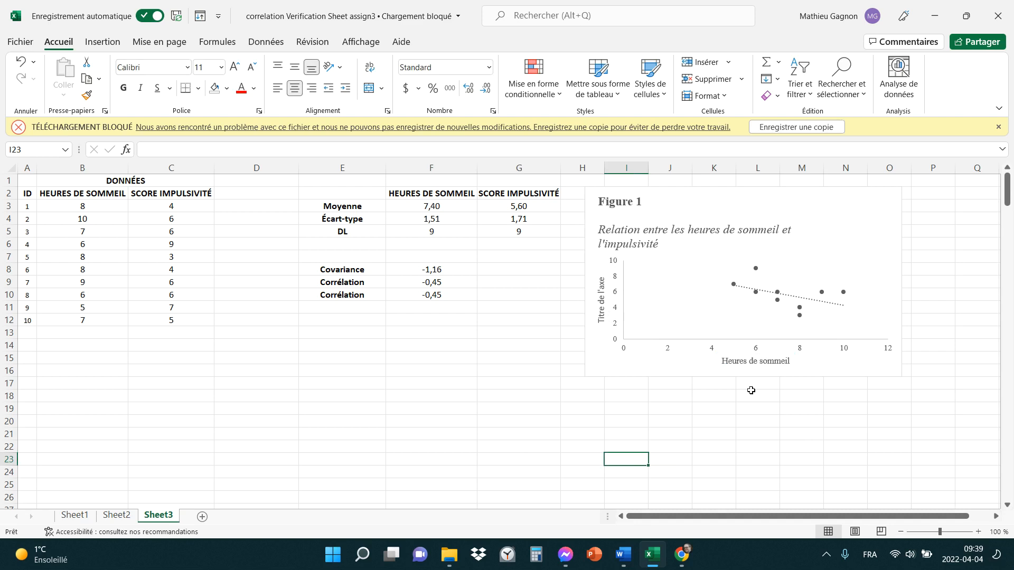
Replace the vertical axis title text of the scatter chart with "Impulsivité".
click(770, 364)
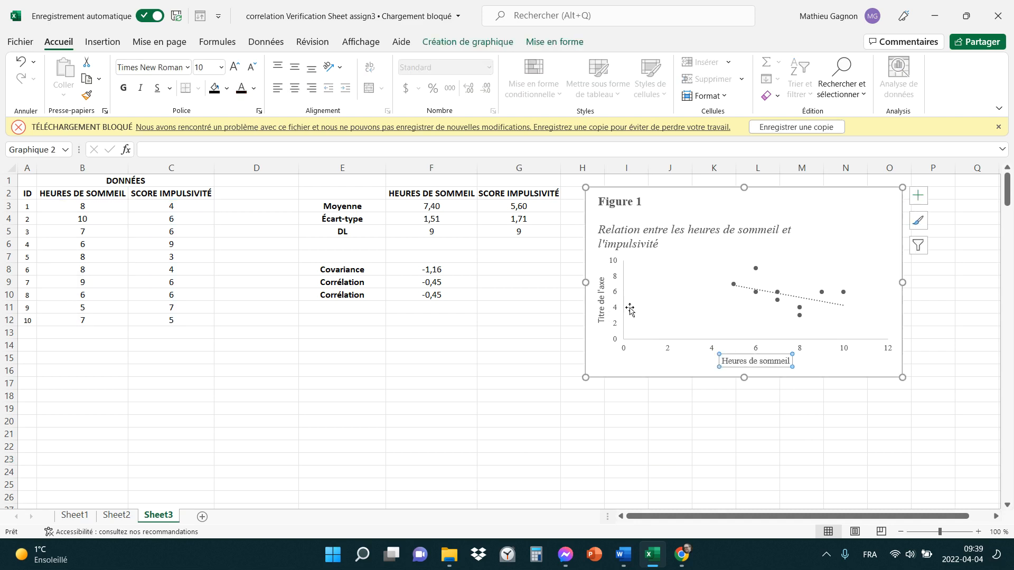
click(602, 301)
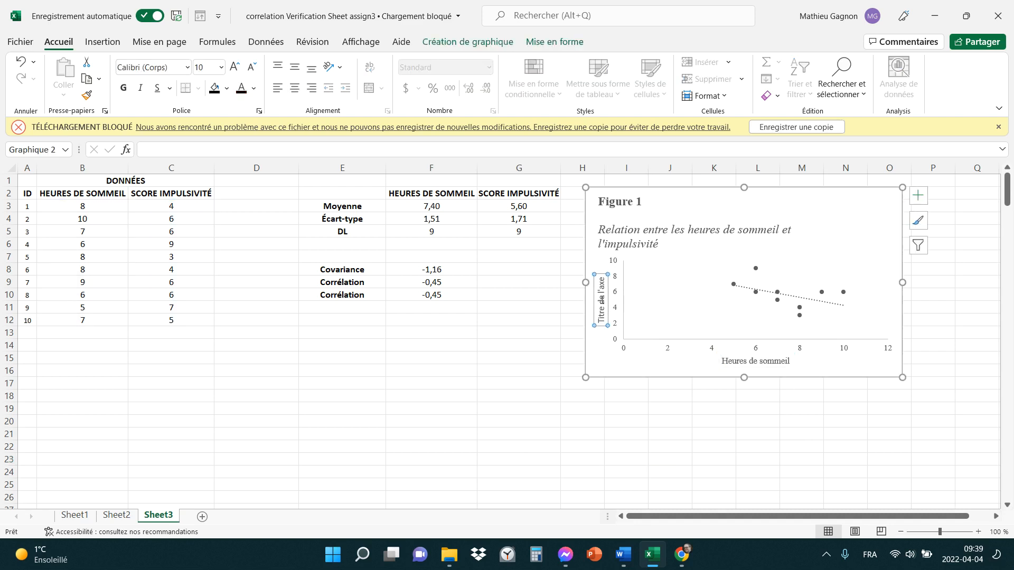
double_click(602, 300)
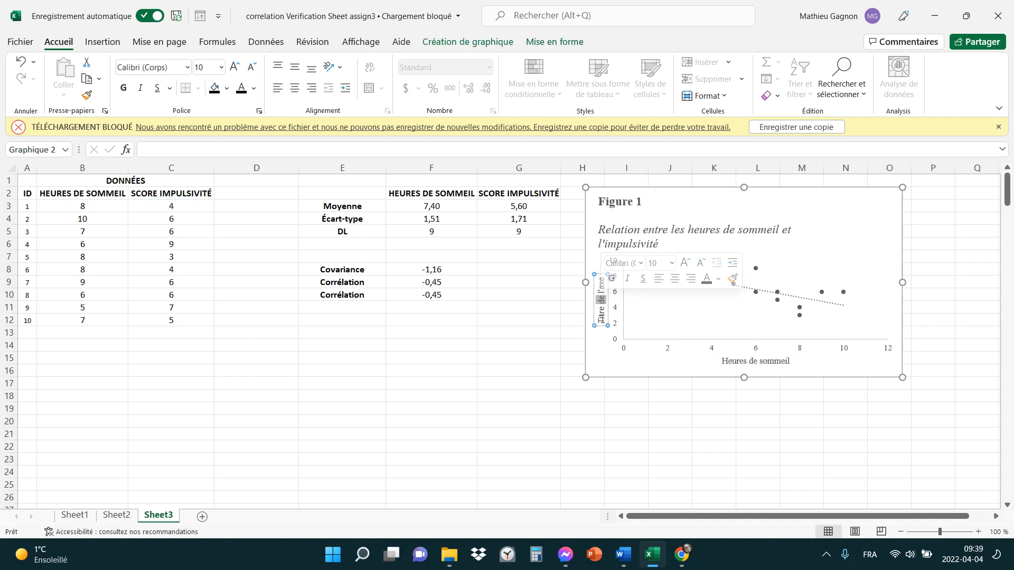
drag(602, 319, 595, 268)
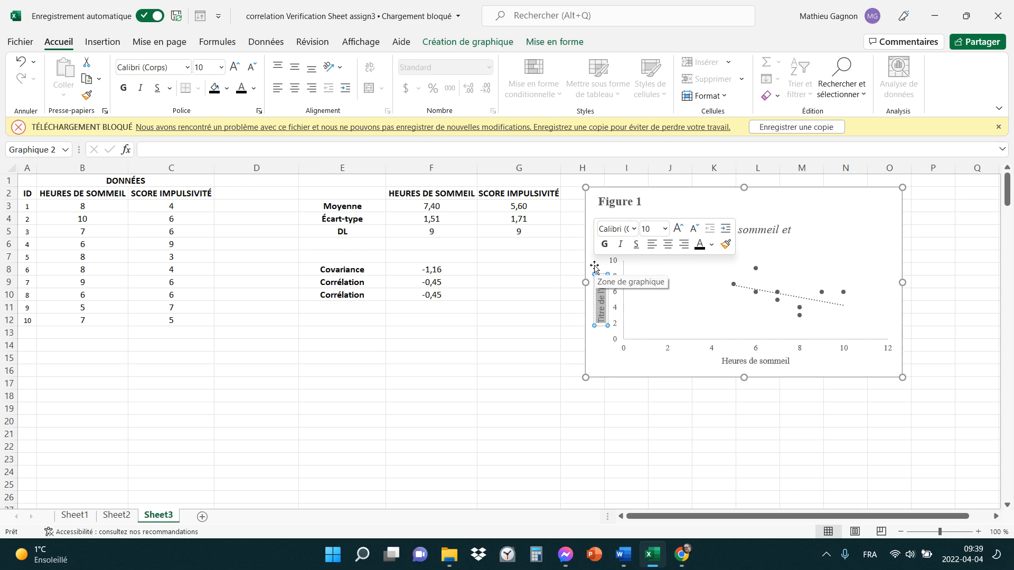
key(Delete)
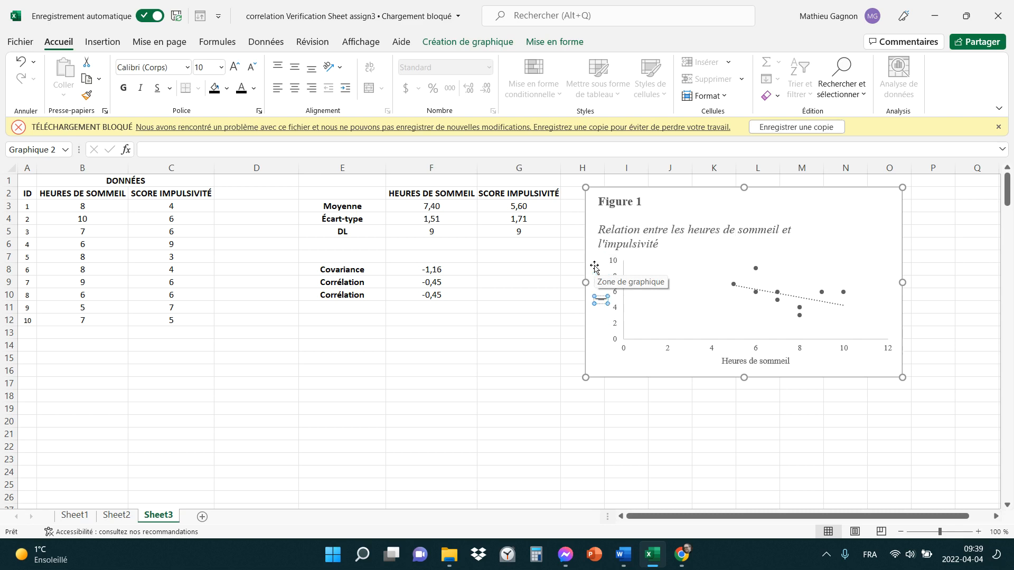
text(E)
text(p)
text(ulsivité)
click(568, 409)
Set the font of the vertical axis title to Times New Roman.
click(603, 315)
click(602, 313)
double_click(603, 312)
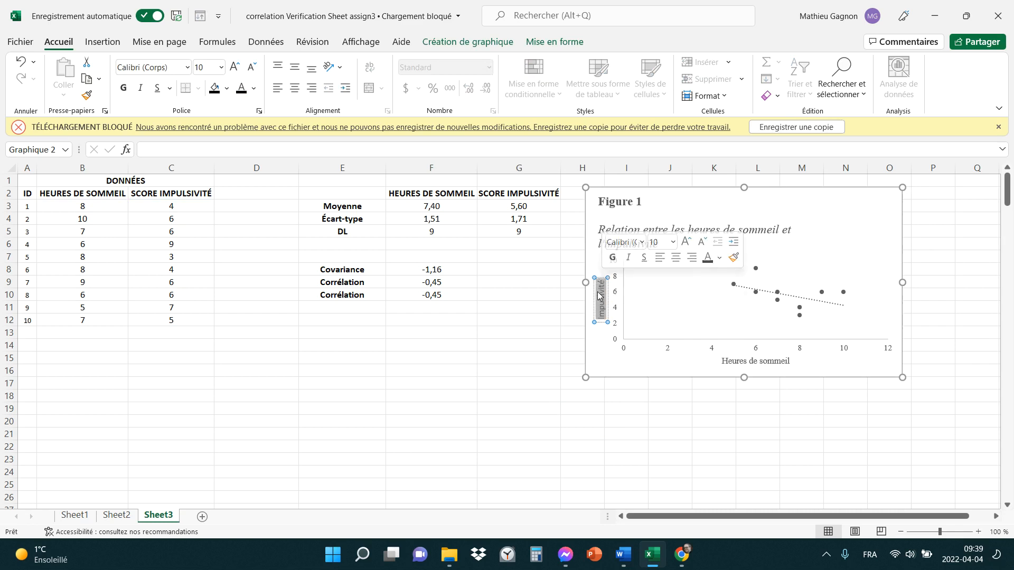
click(146, 64)
text(Times New Roman)
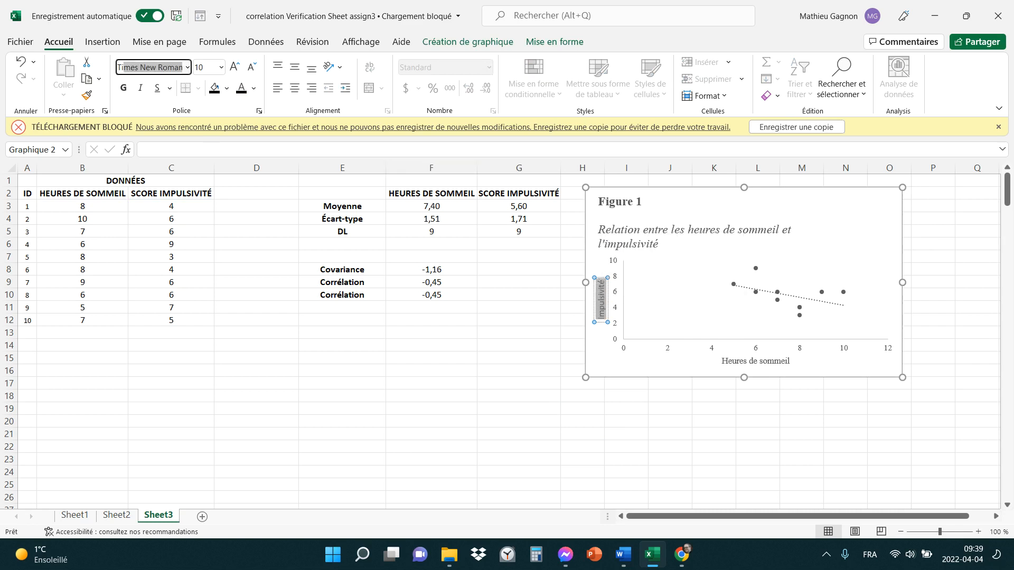
key(Return)
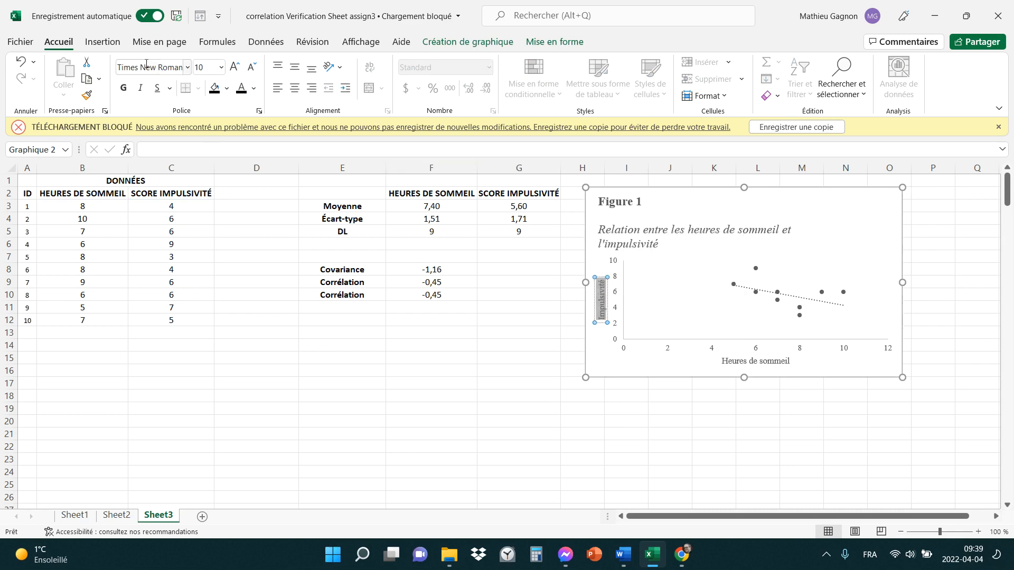
click(550, 461)
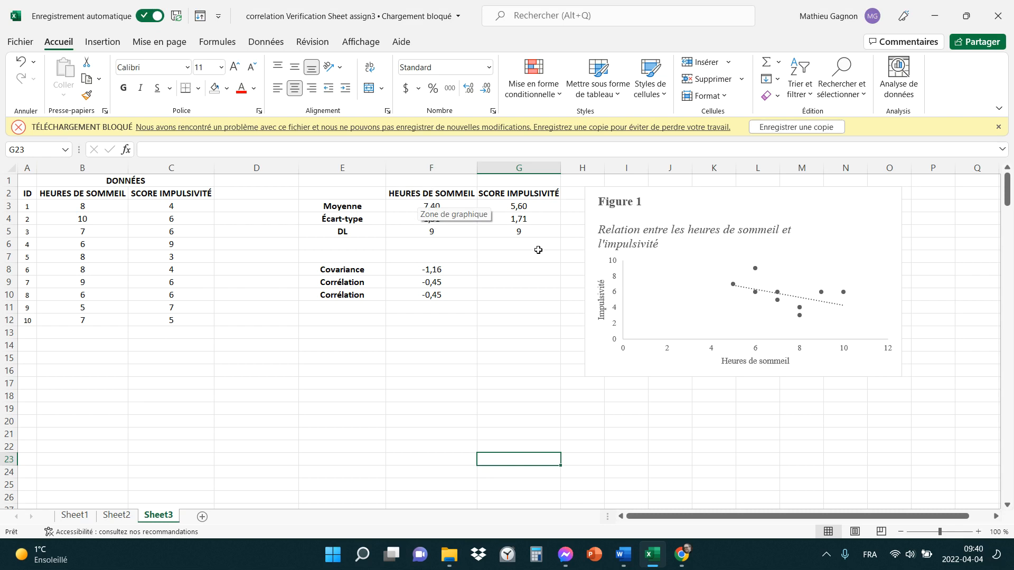
Review the formulas for the covariance, the sleep-hours mean, both correlations and the degrees of freedom.
click(435, 270)
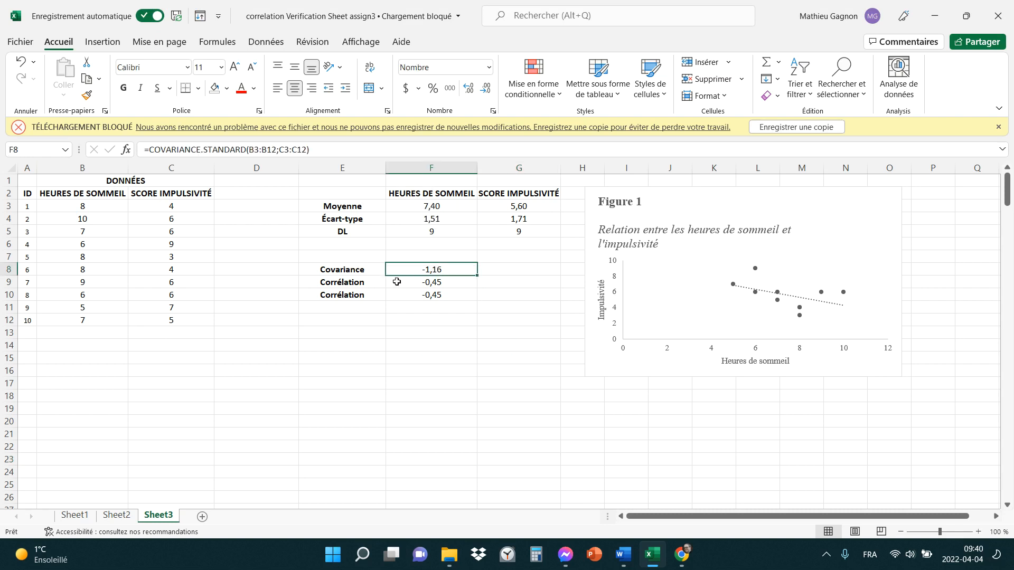
click(434, 207)
click(431, 268)
click(439, 283)
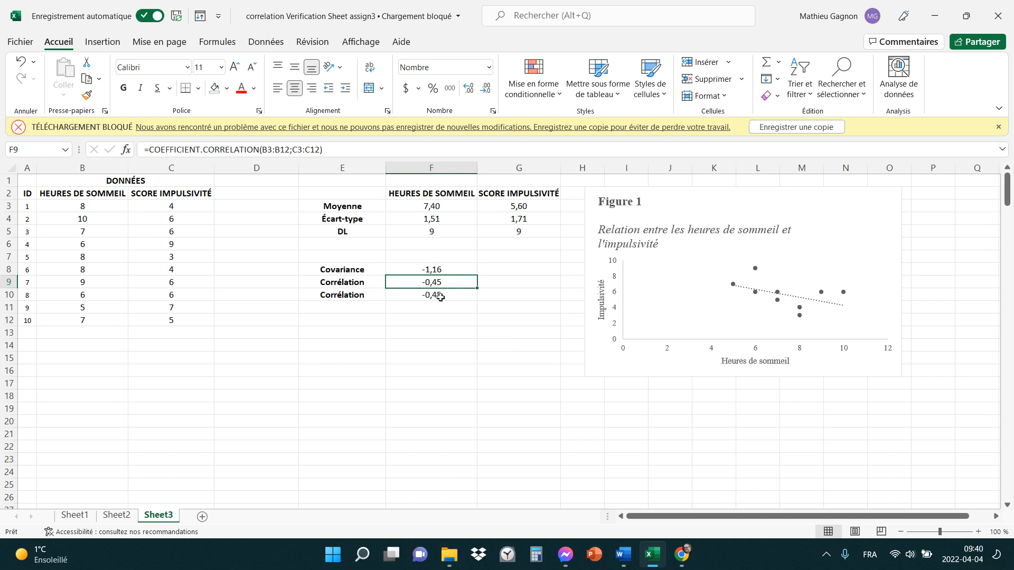
click(441, 297)
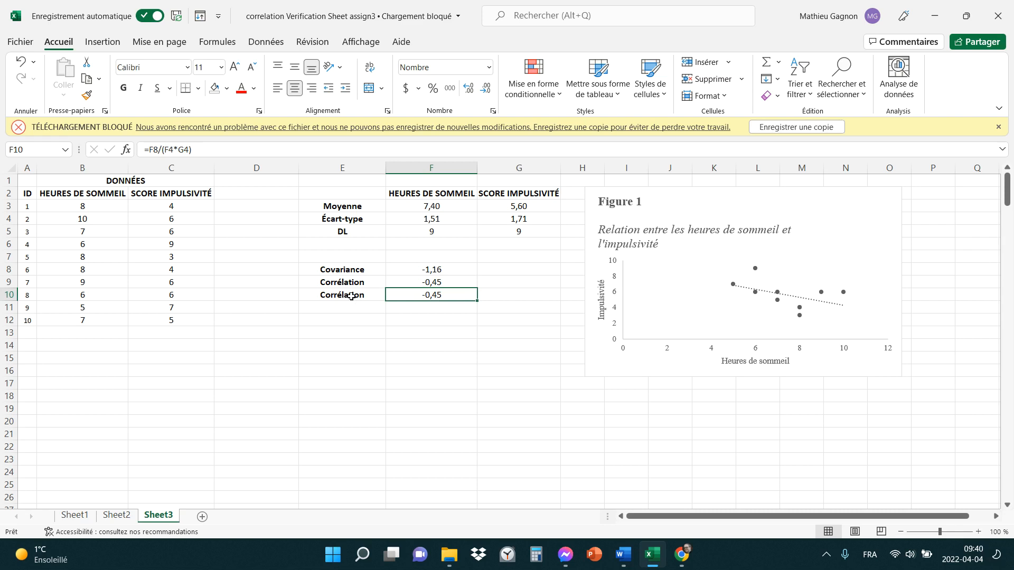
click(438, 284)
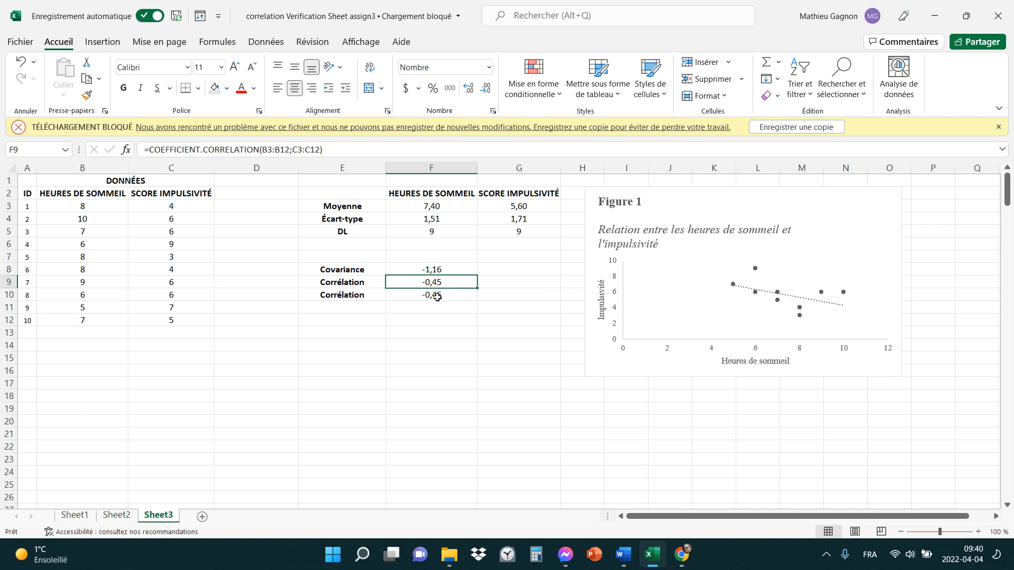
click(437, 297)
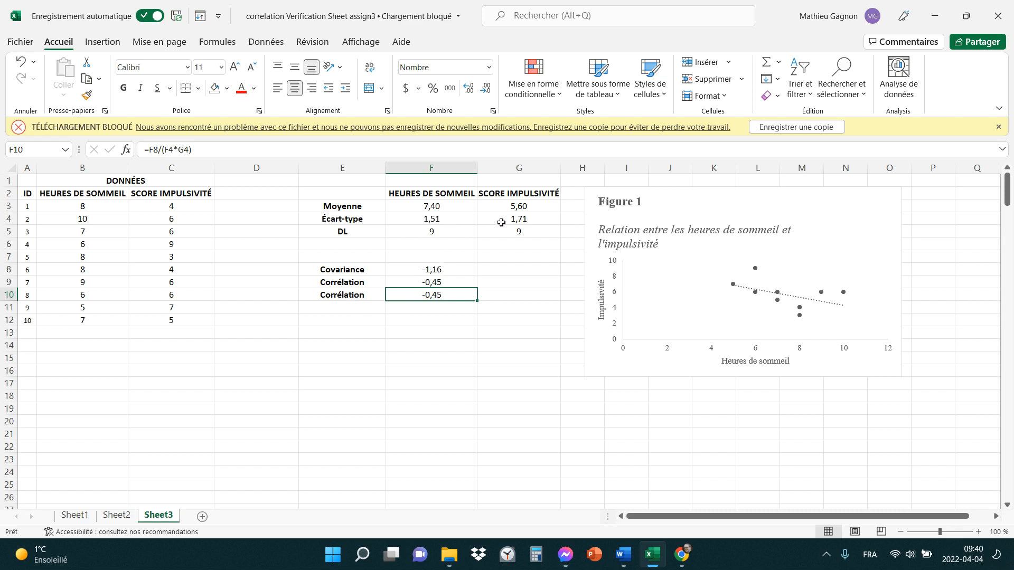
click(509, 423)
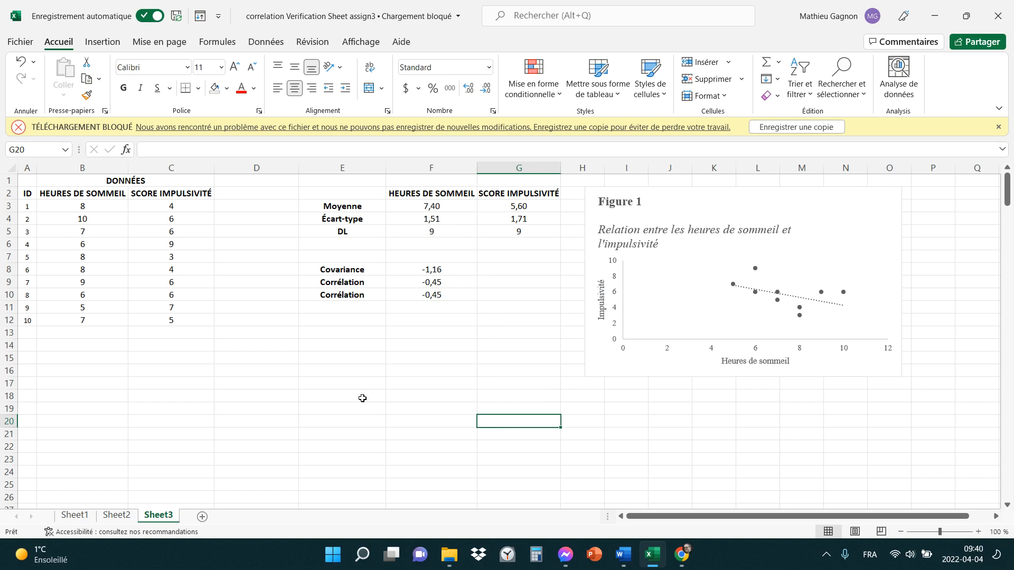
click(438, 231)
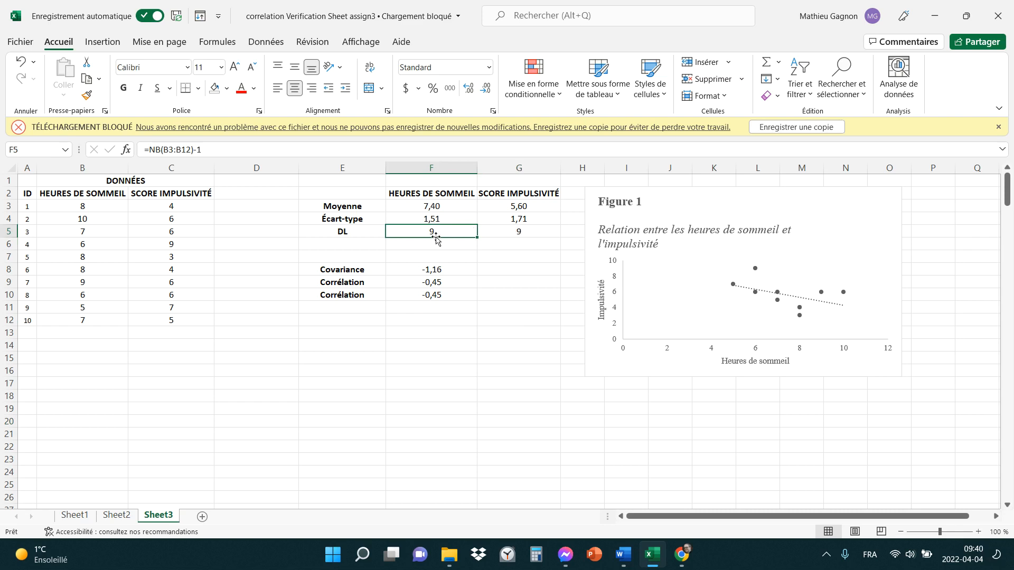
click(92, 191)
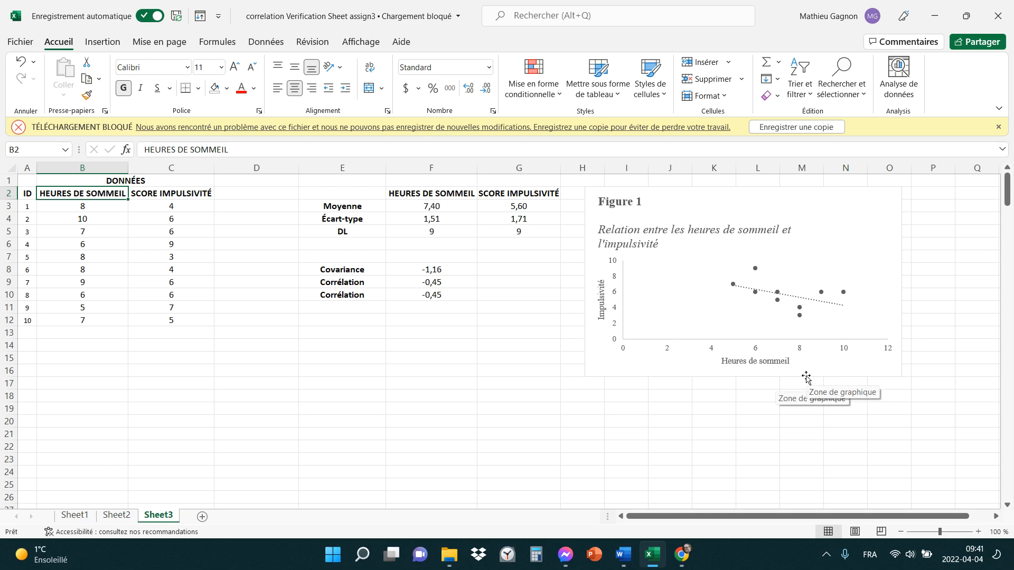
click(682, 411)
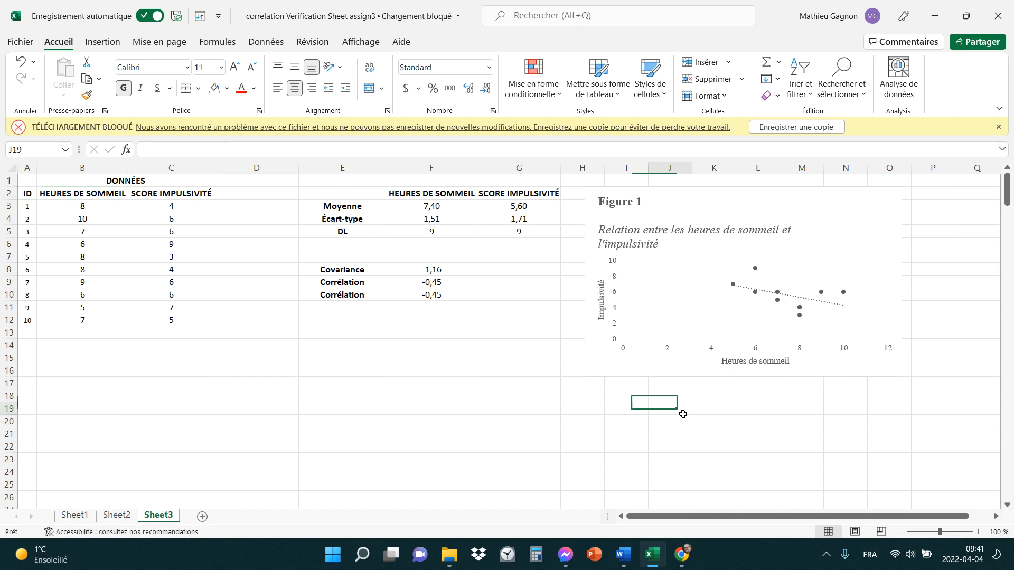
click(550, 294)
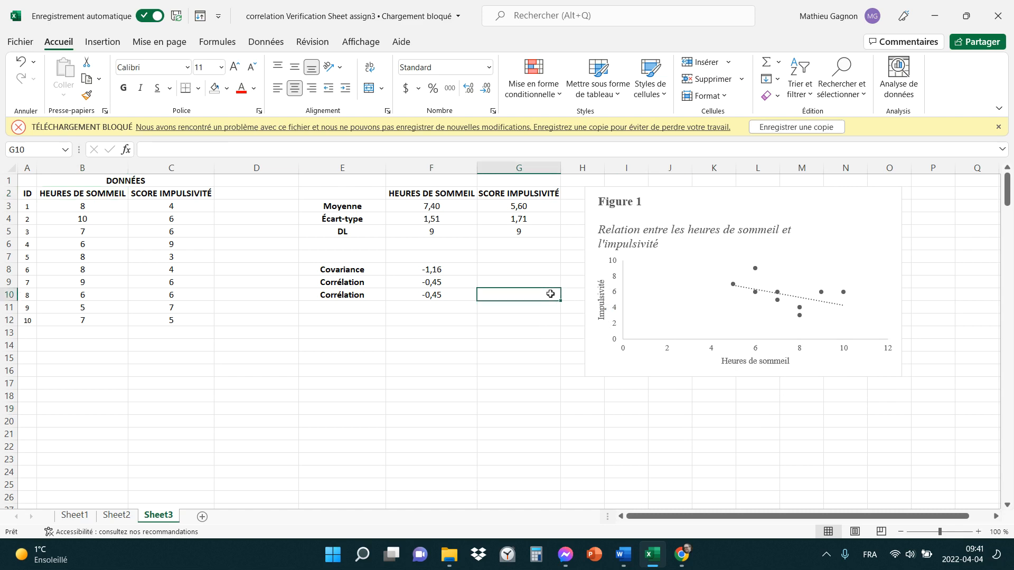
Set the font of the data and statistics tables in A1:G13 to Times New Roman.
click(26, 181)
mouse_move(48, 185)
mouse_down()
mouse_move(399, 277)
mouse_move(523, 335)
mouse_move(516, 340)
mouse_up()
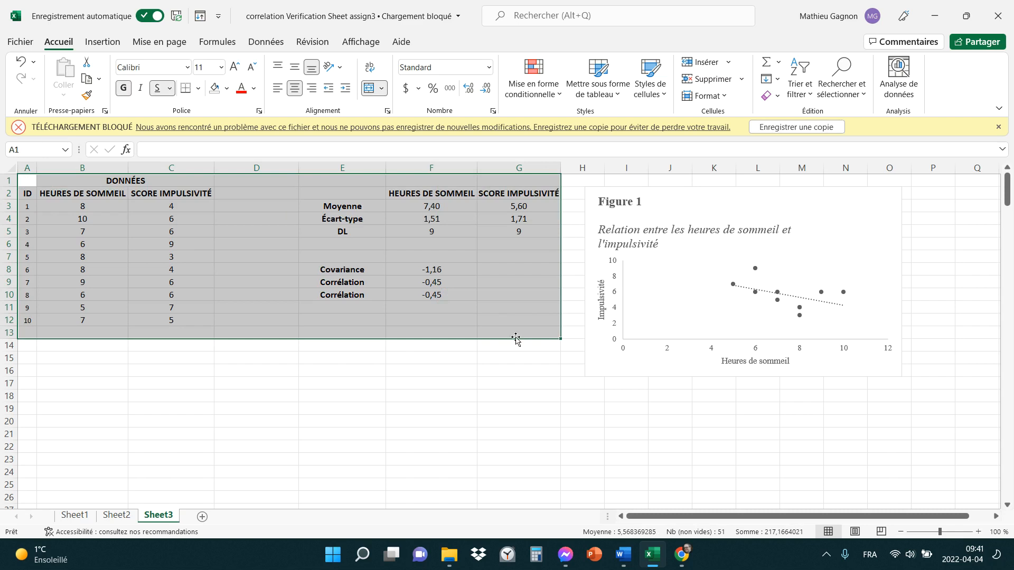
click(142, 65)
text(Times New Roman)
key(Return)
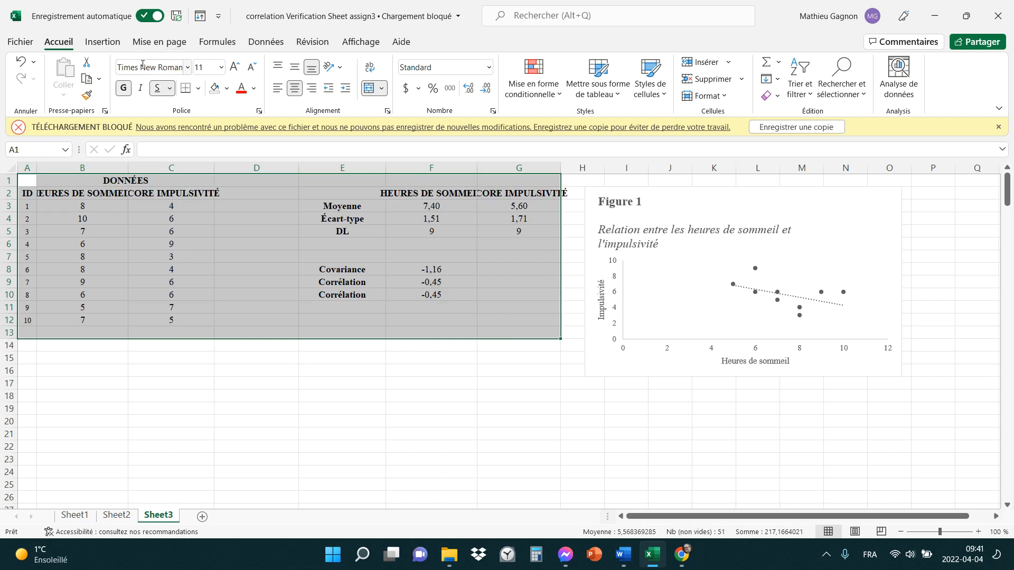
Auto-fit columns B, C, F and G so the "HEURES DE SOMMEIL" and "SCORE IMPULSIVITÉ" headings fit fully in their cells.
click(450, 381)
double_click(477, 167)
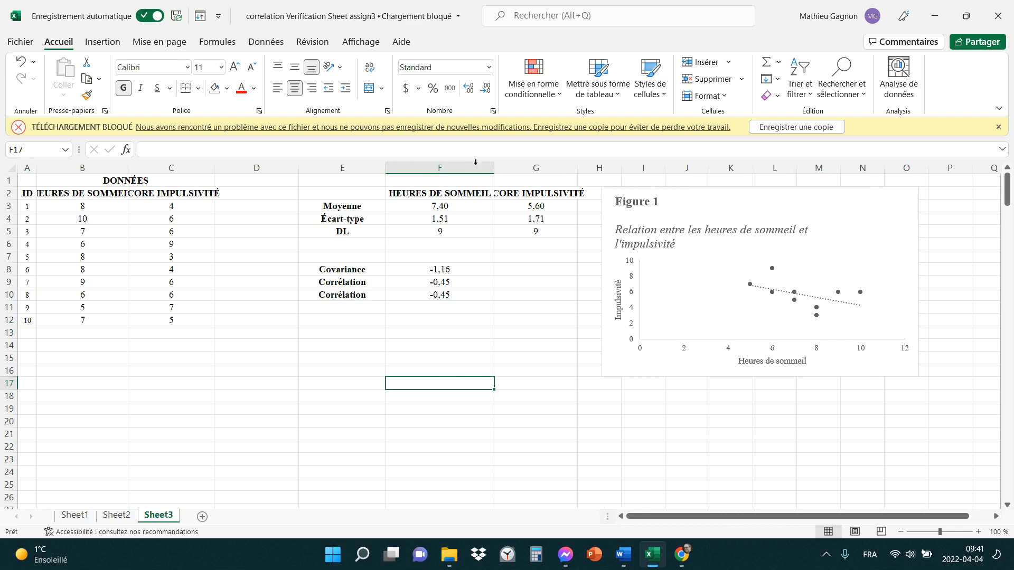
double_click(577, 167)
click(718, 435)
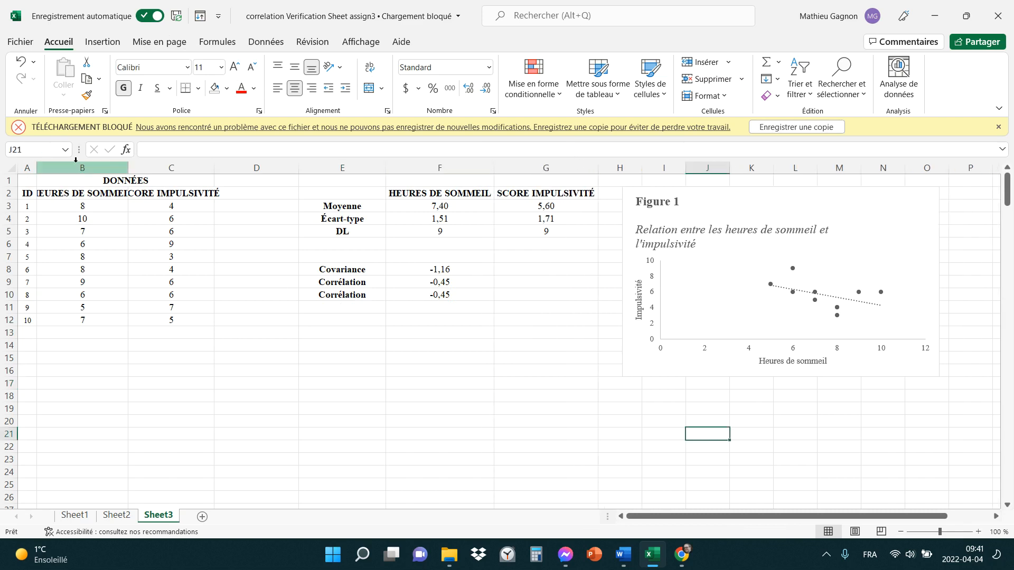
double_click(128, 168)
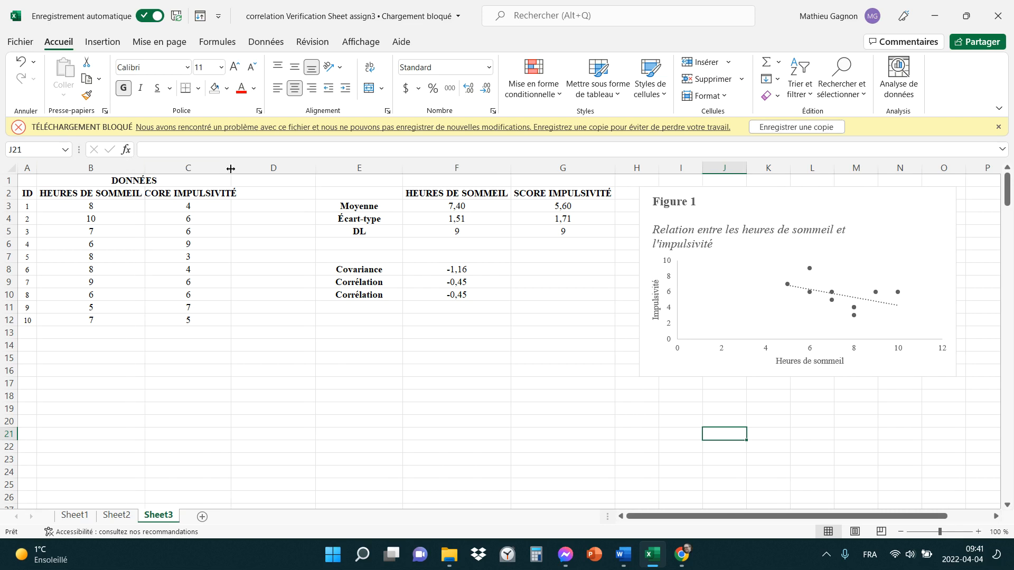
double_click(231, 167)
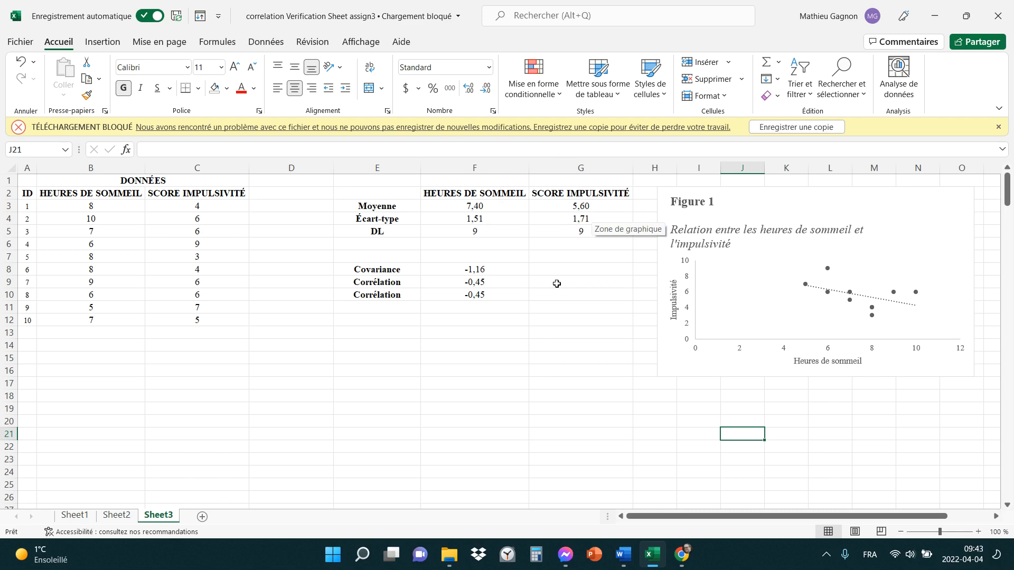
Review the formulas for the means and standard deviations of both variables and for the two correlation cells.
click(488, 269)
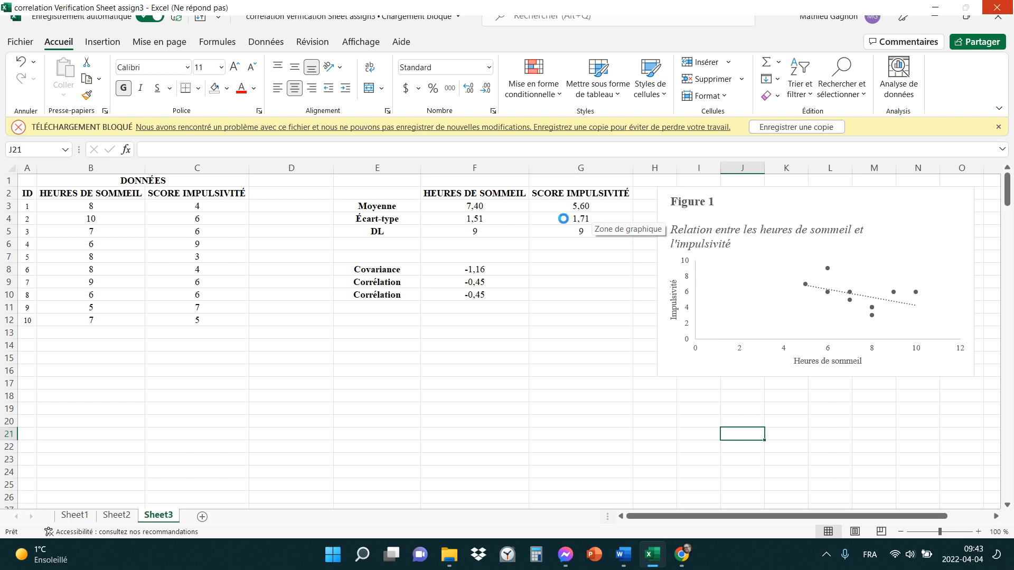
click(490, 218)
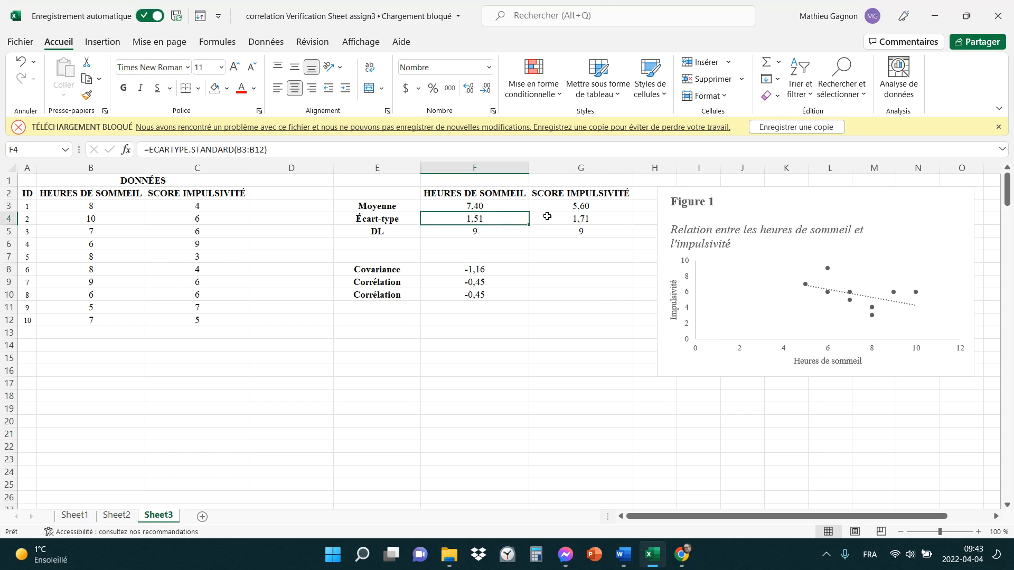
click(562, 217)
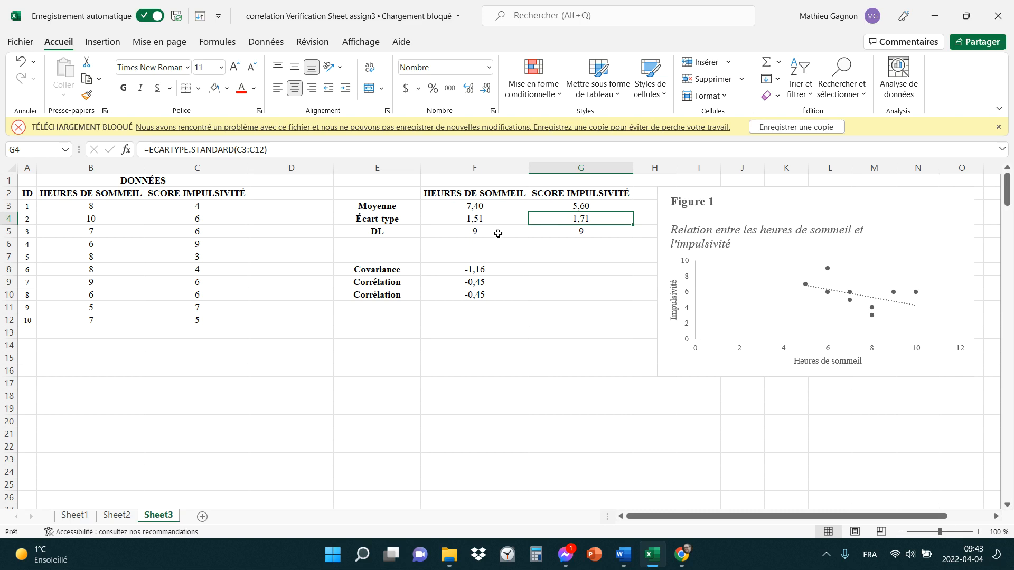
click(484, 219)
click(550, 219)
click(489, 206)
click(578, 201)
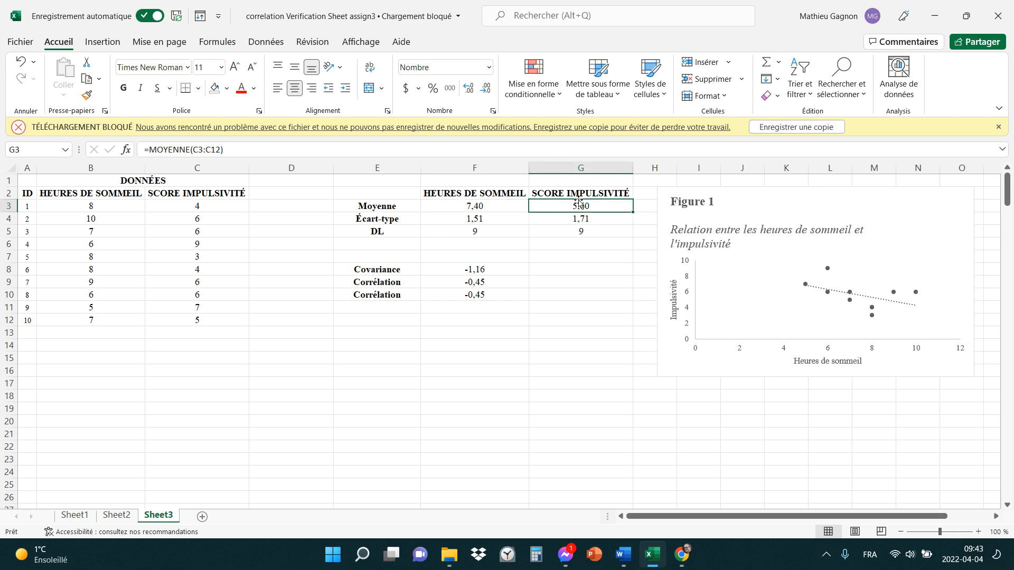
click(477, 217)
click(573, 220)
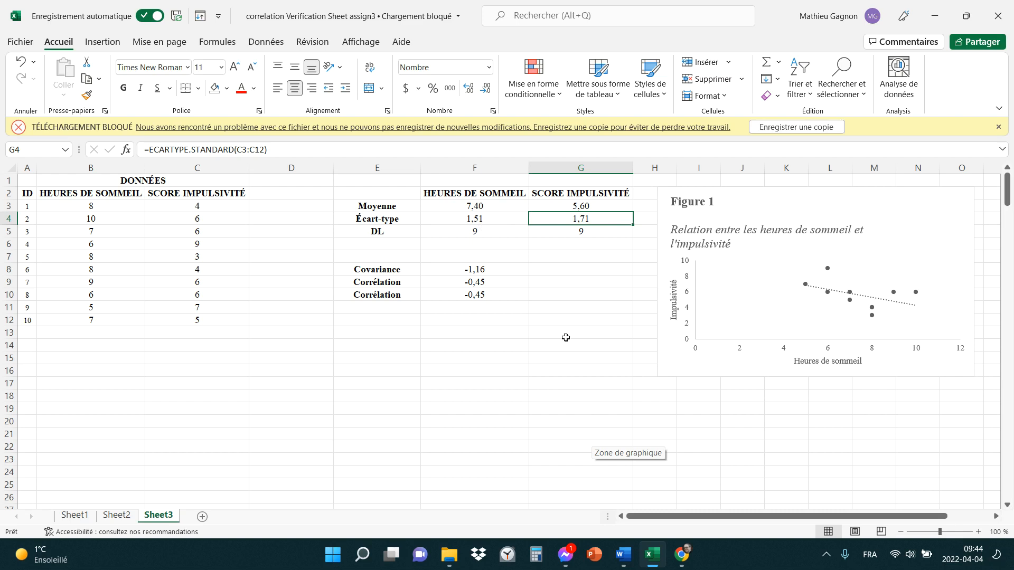
click(484, 283)
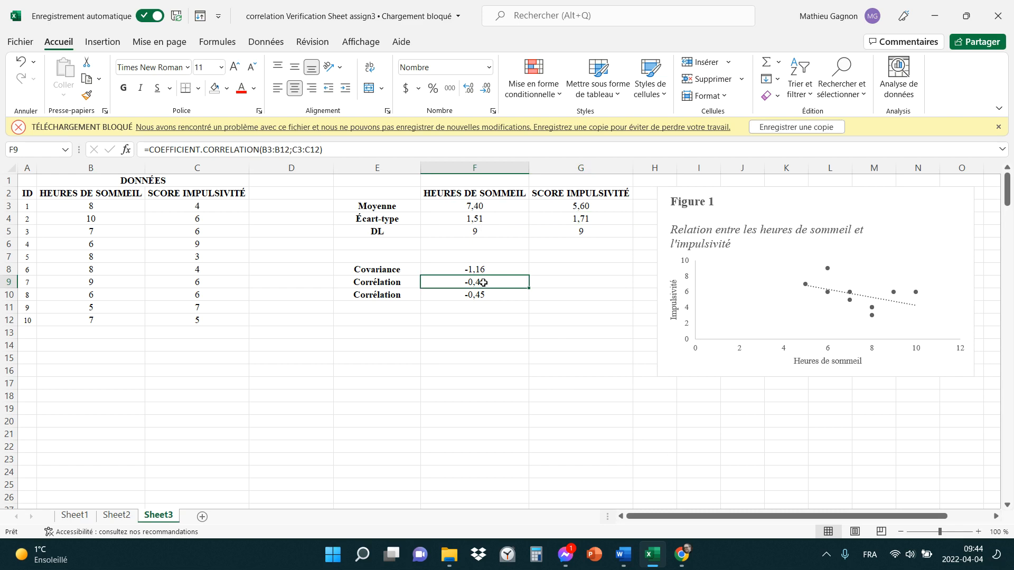
key(Down)
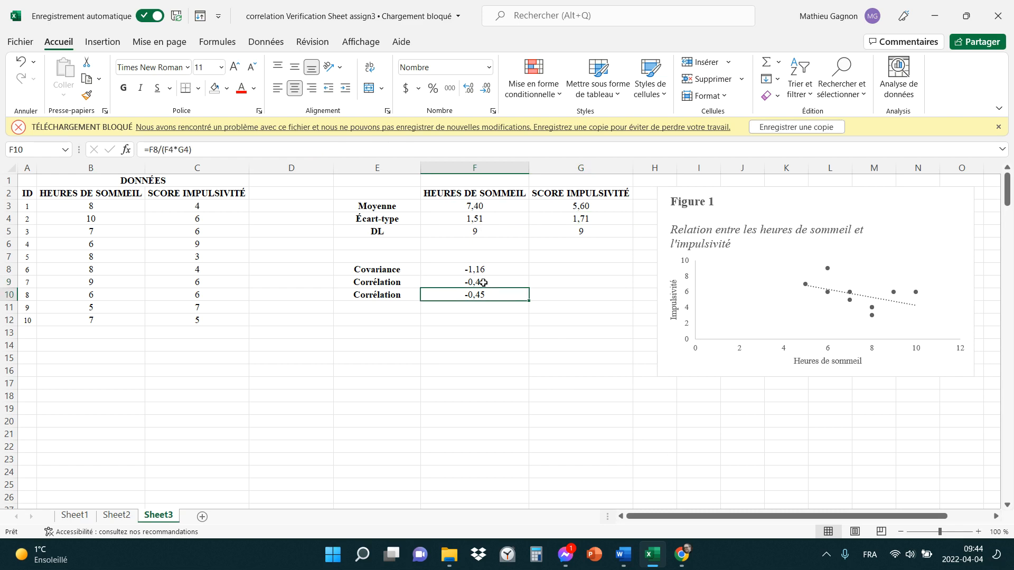